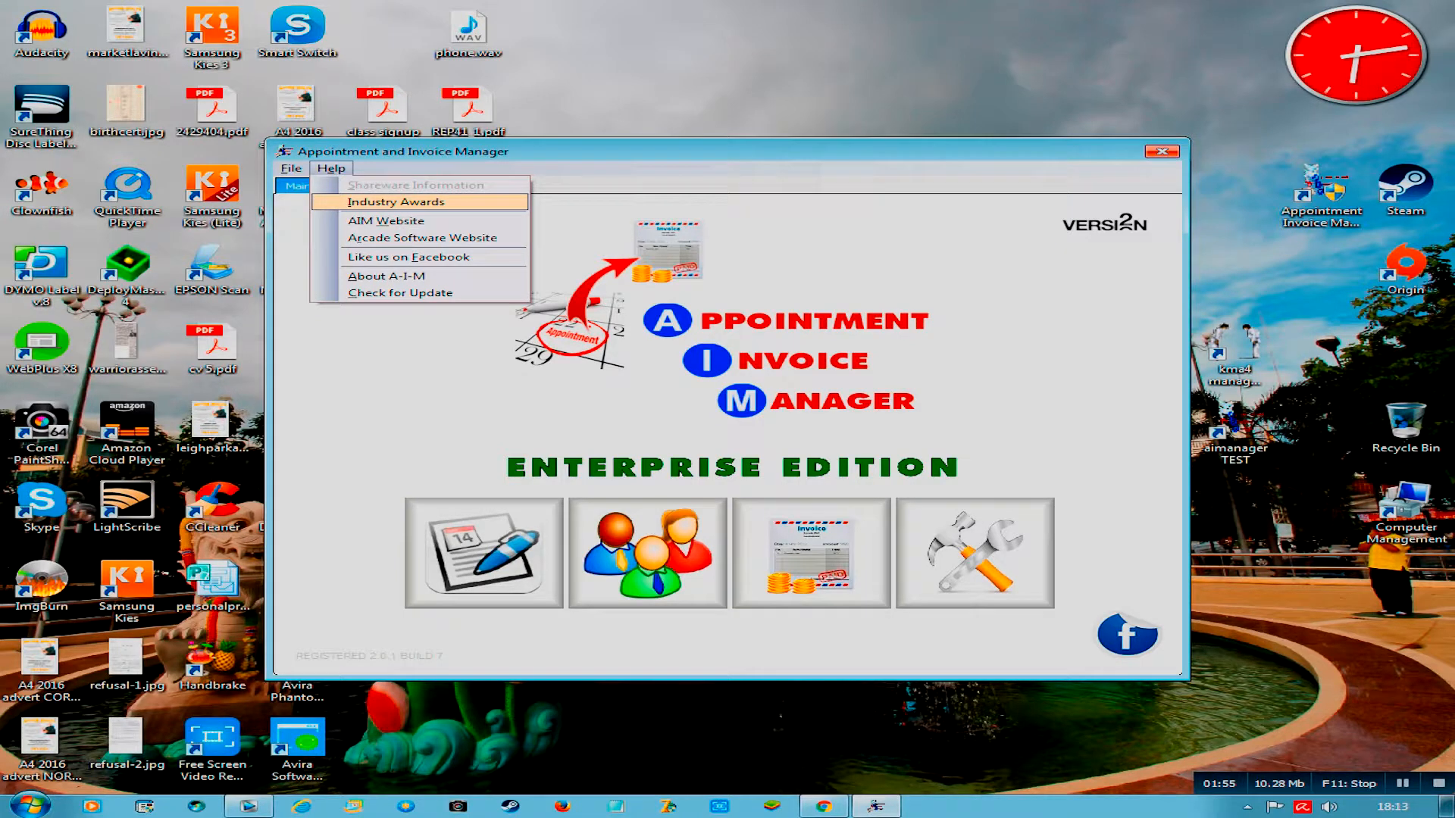
Step: View the industry awards and reviews, close them, and look over the available help options
key(Return)
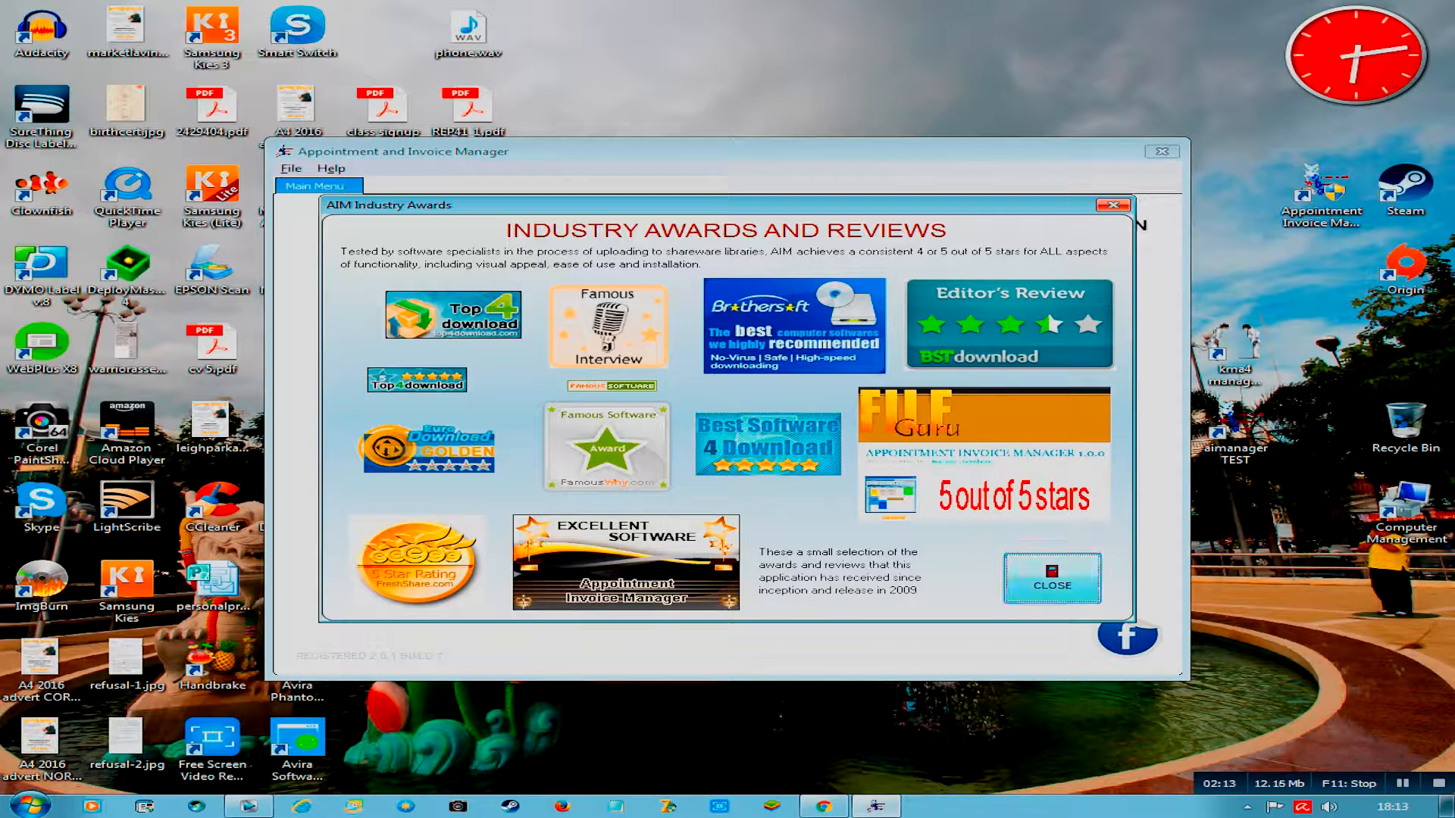
click(1052, 579)
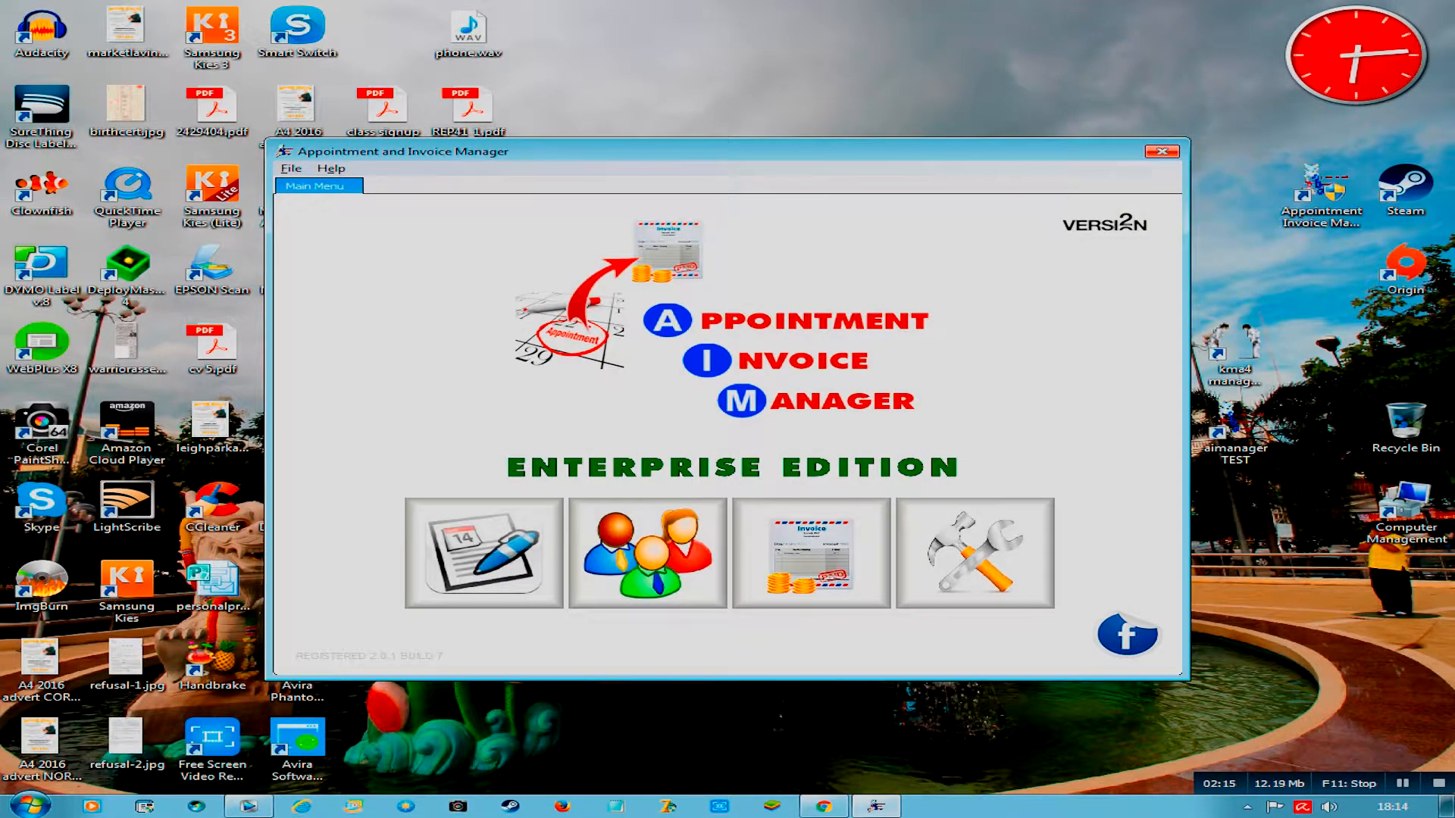
click(331, 169)
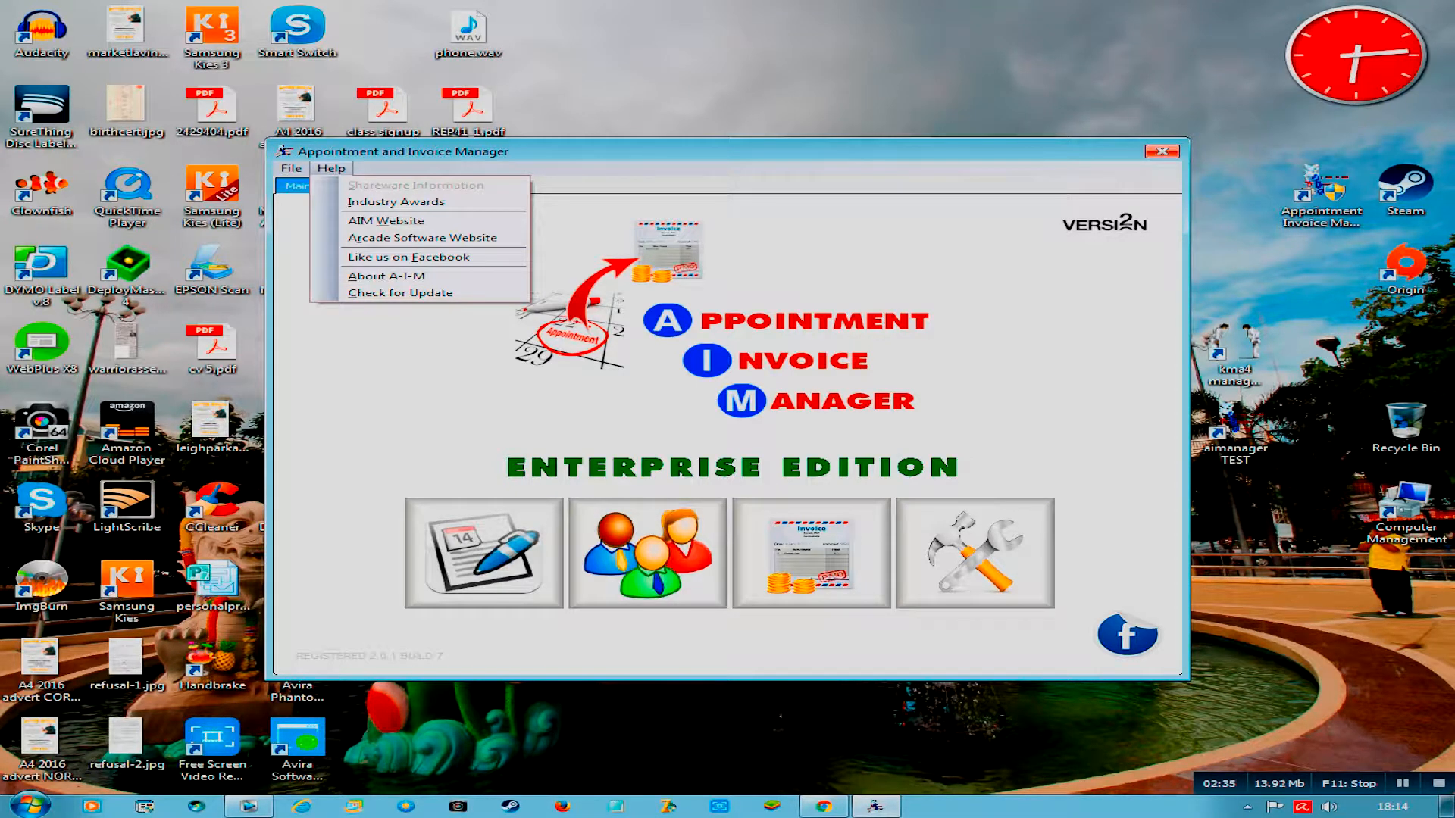
key(Escape)
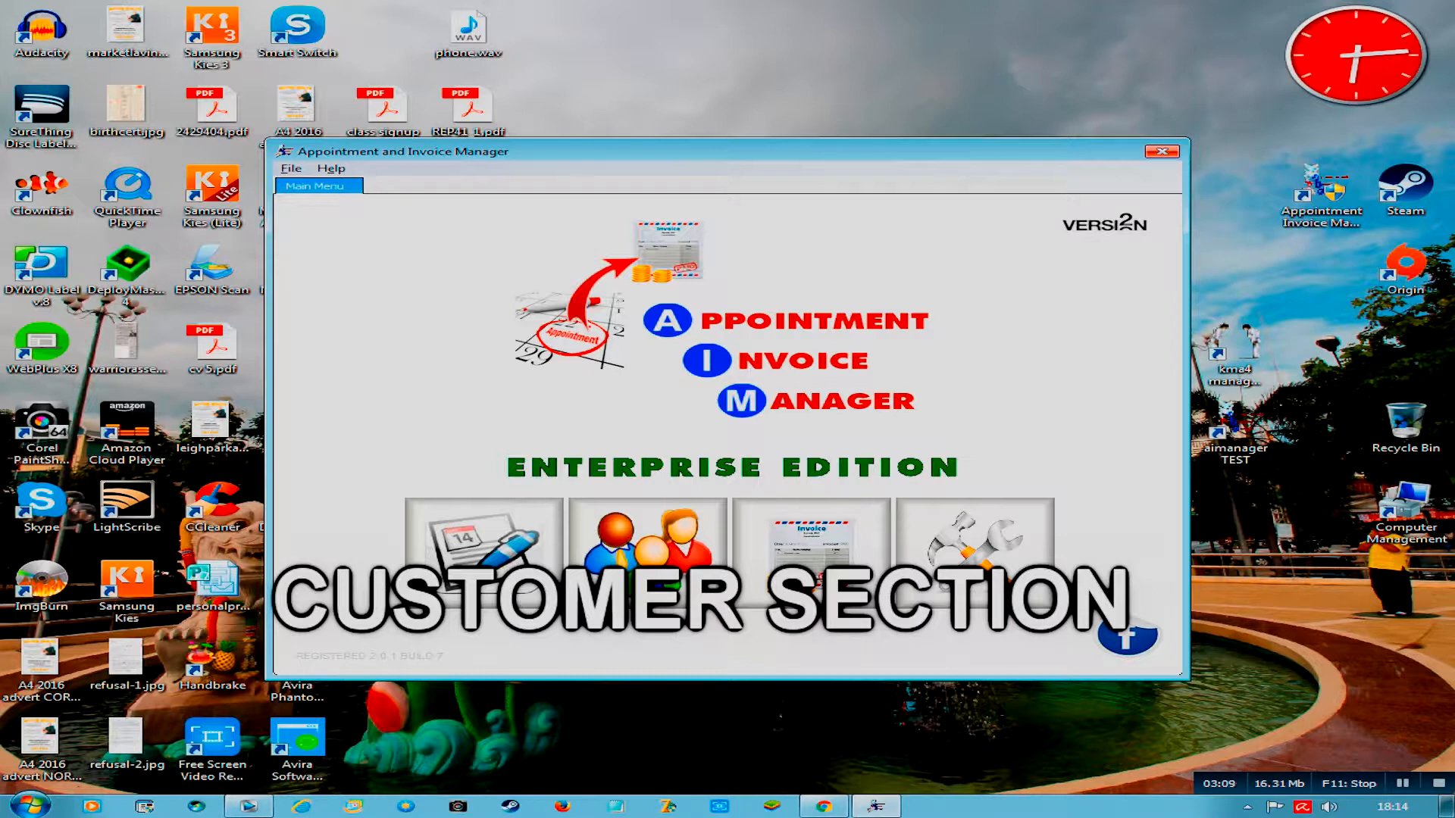
Step: Open the Customer Editor, view the first customer's details in the editing form, and leave it without saving
click(649, 559)
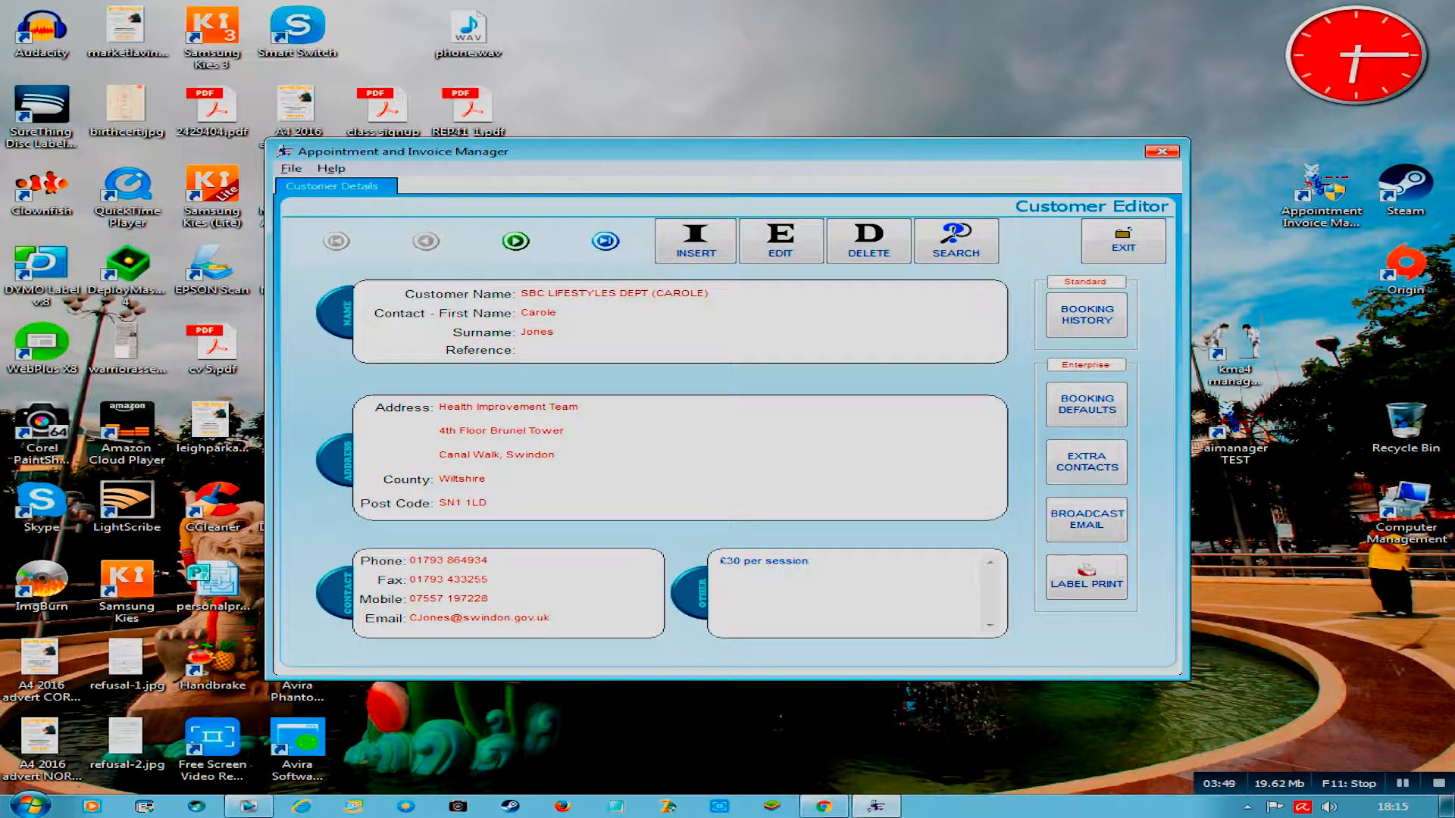
click(780, 241)
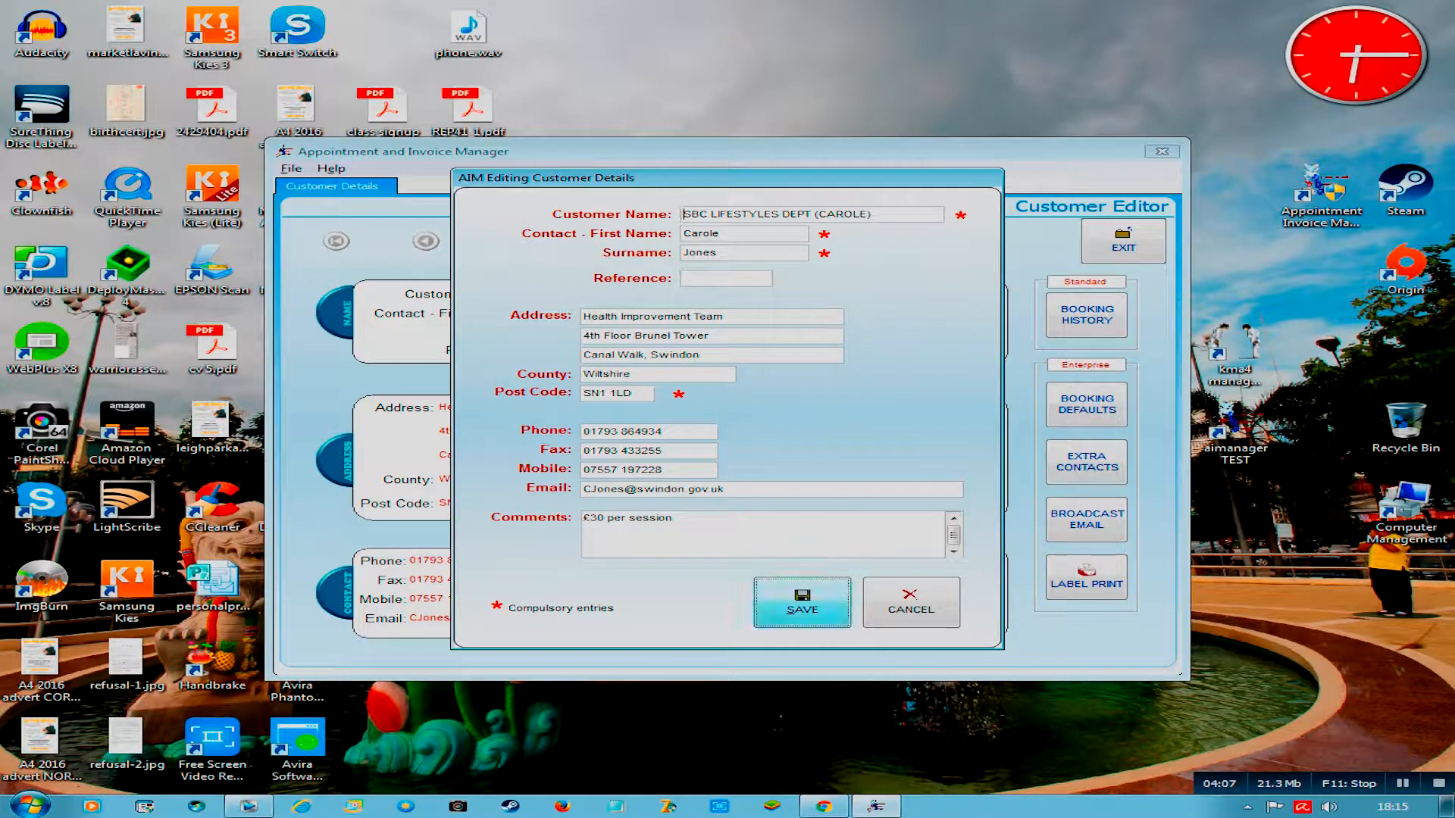
click(885, 612)
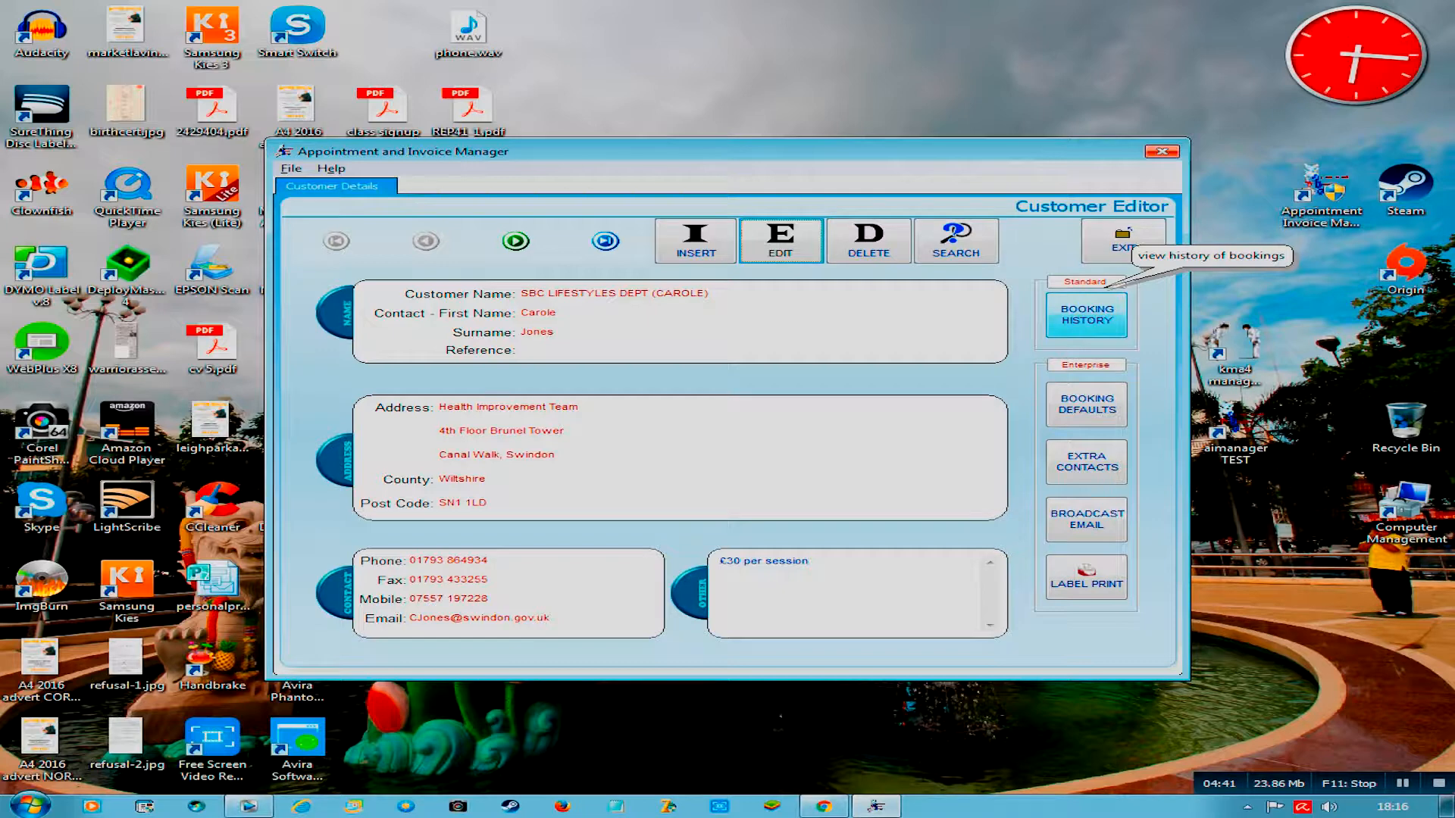
Step: Review the first customer's booking history down to the oldest entry and close it
click(1089, 312)
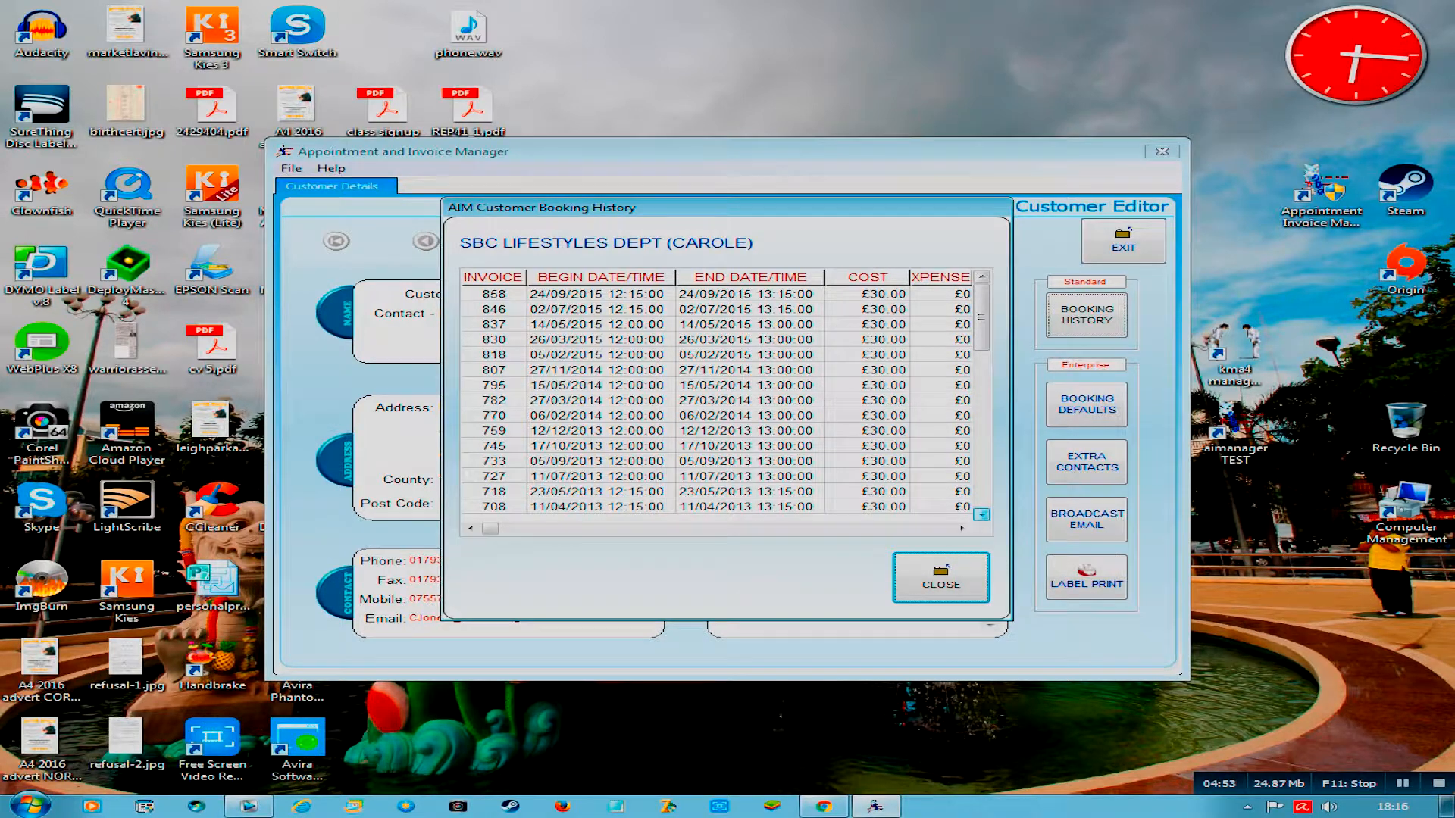
click(981, 515)
drag(981, 515, 981, 515)
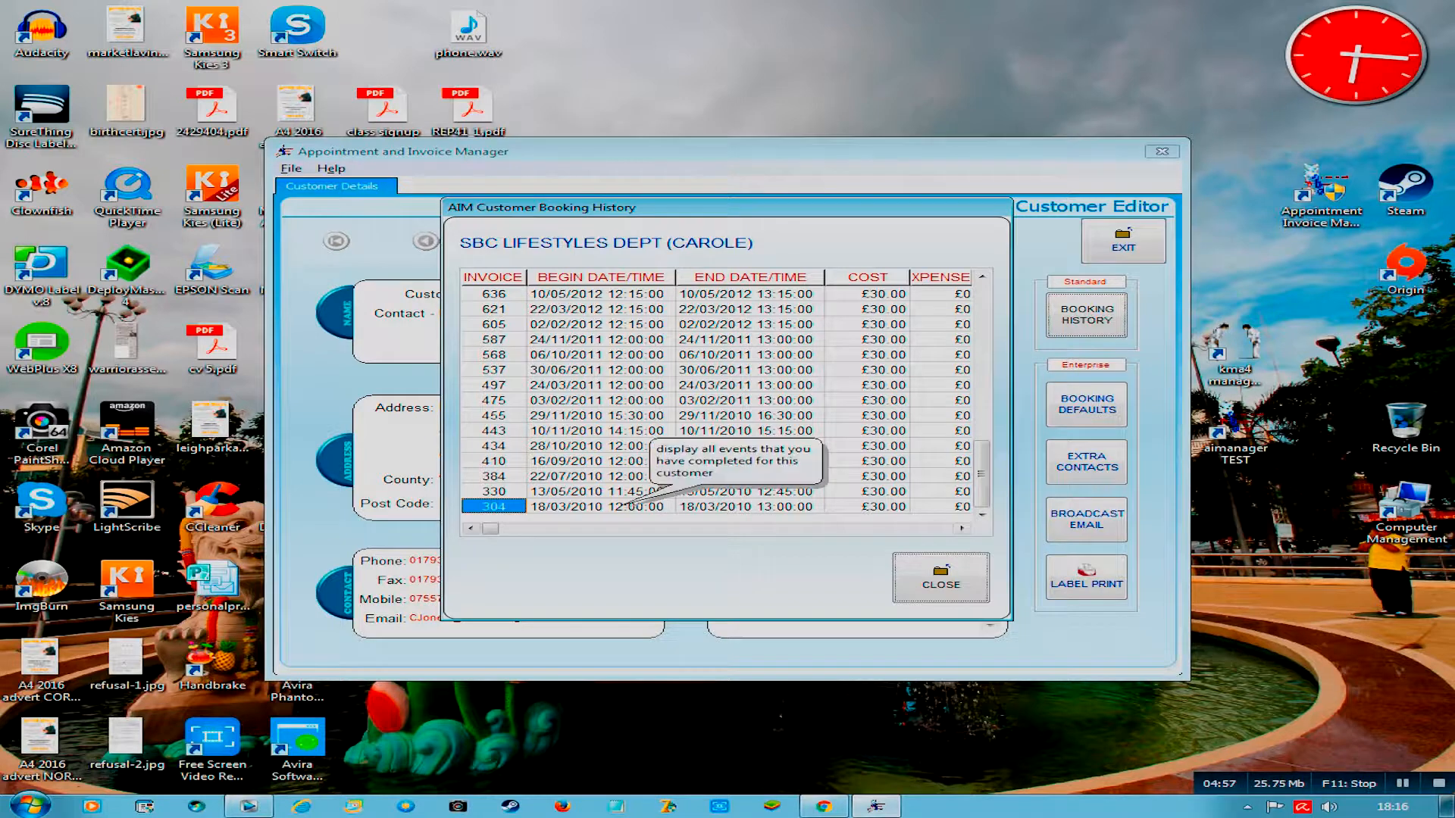
click(940, 577)
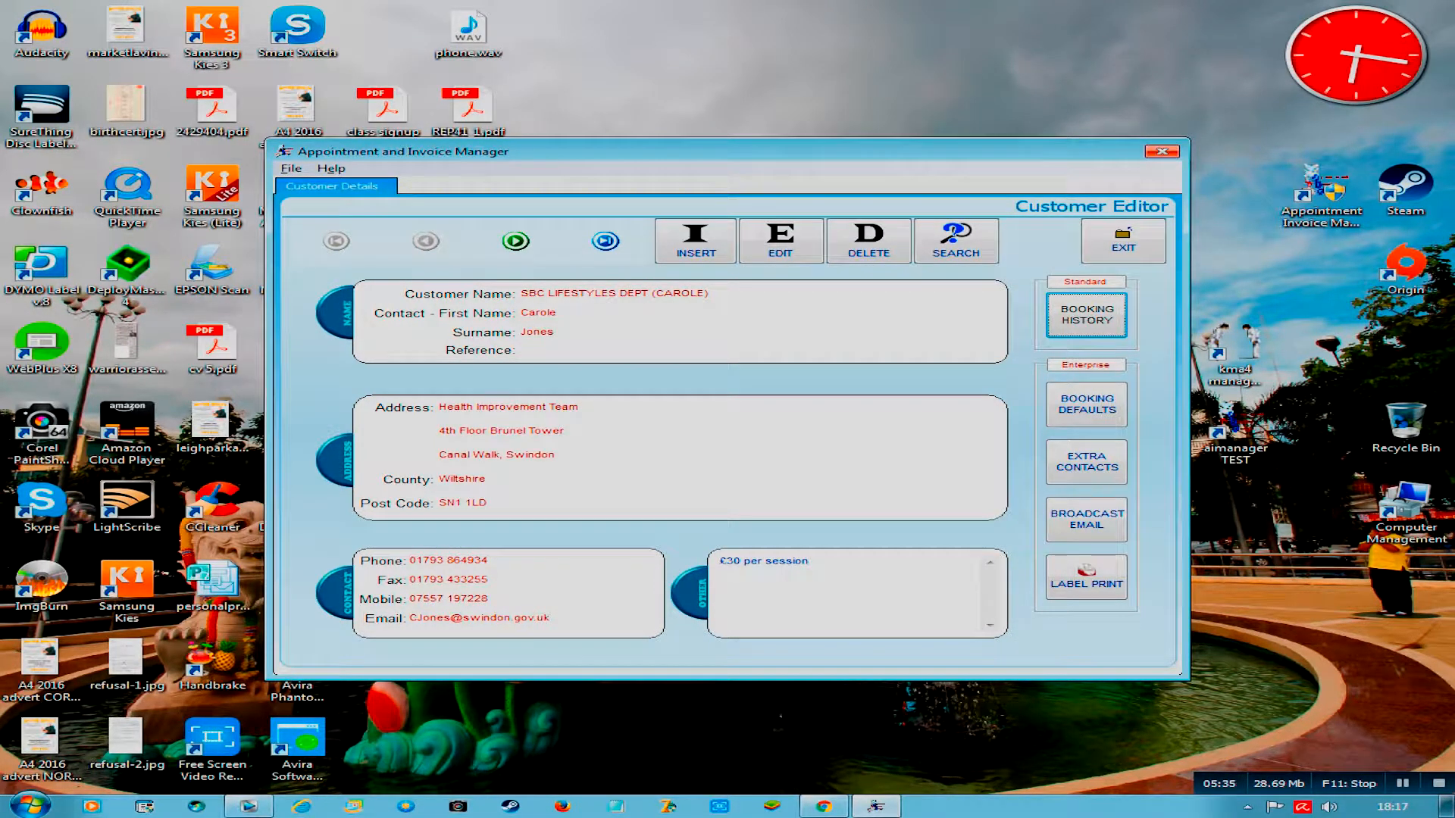
Step: Go forward to the Parkinson Disease Society (Salisbury) record and view its booking defaults and extra contacts without changing them
click(514, 241)
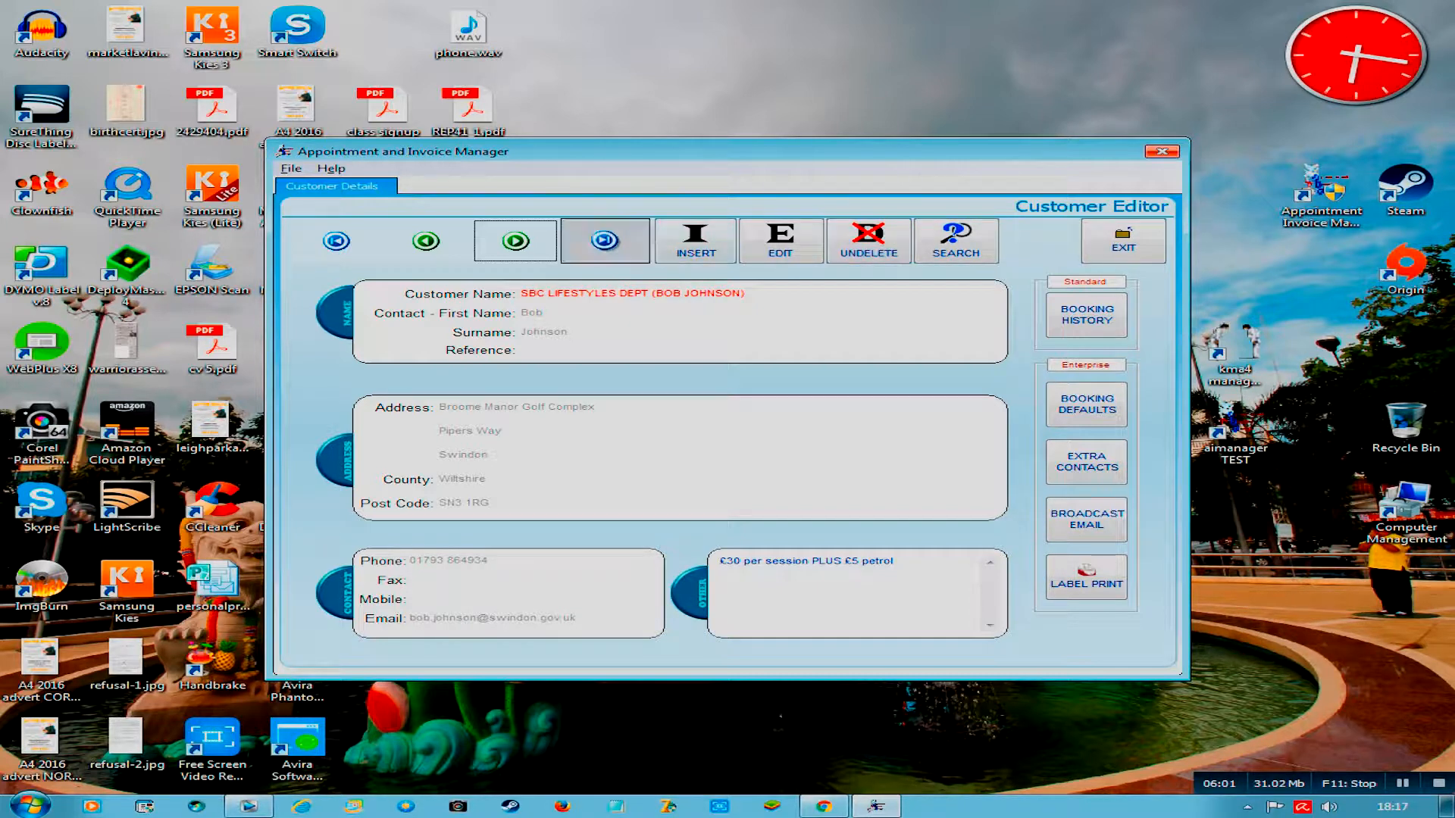
click(515, 241)
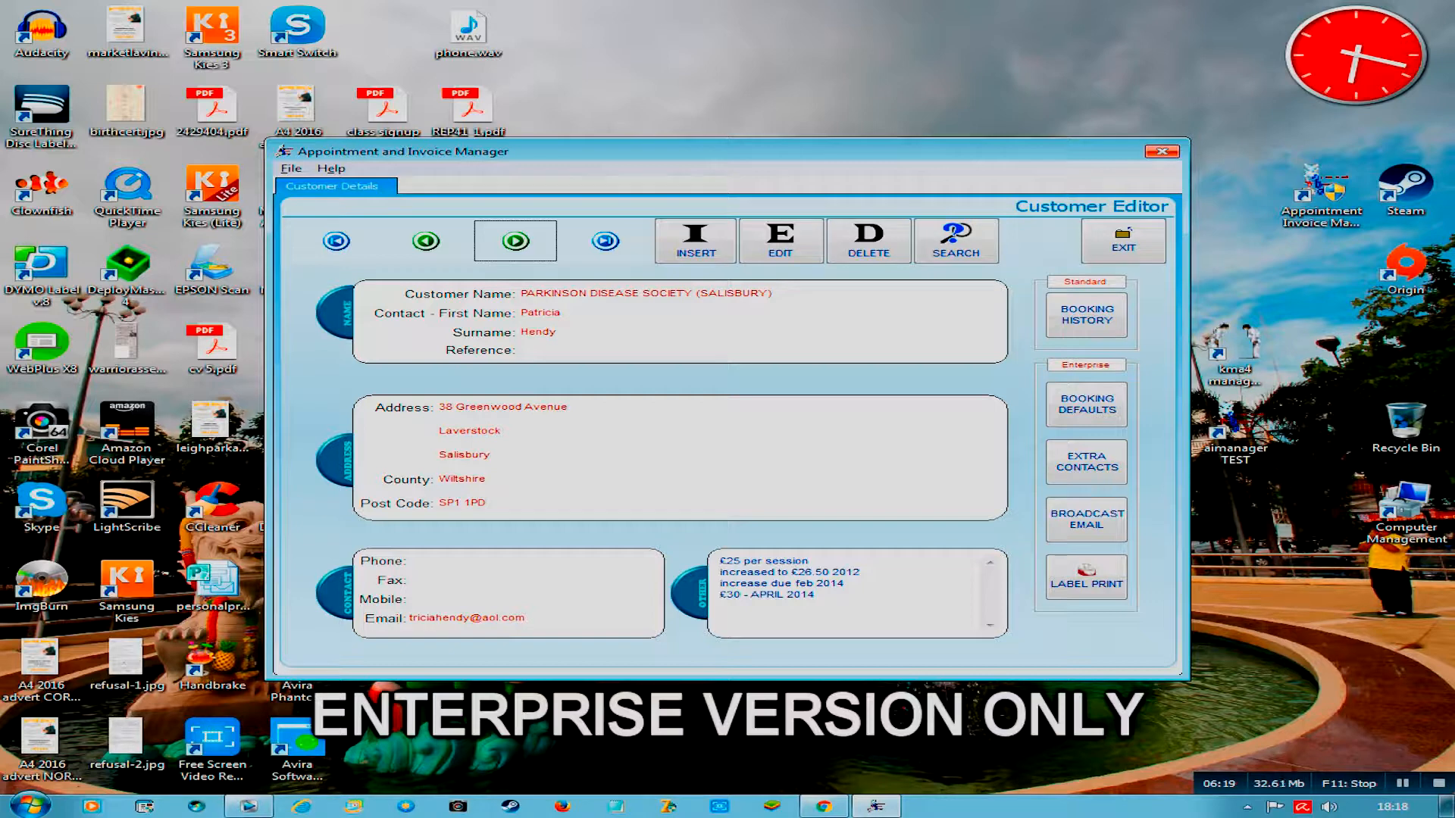
click(1091, 405)
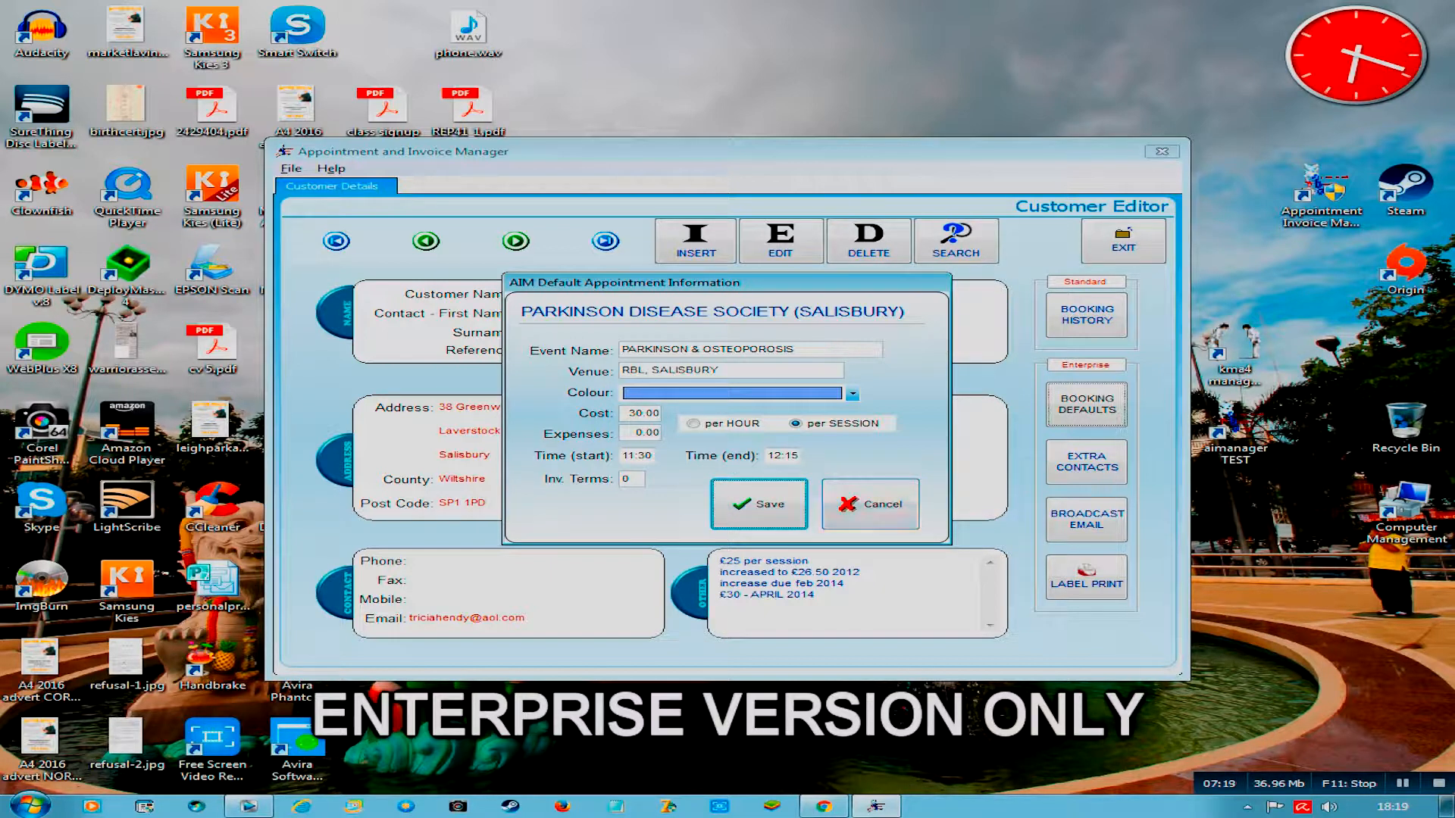
click(870, 505)
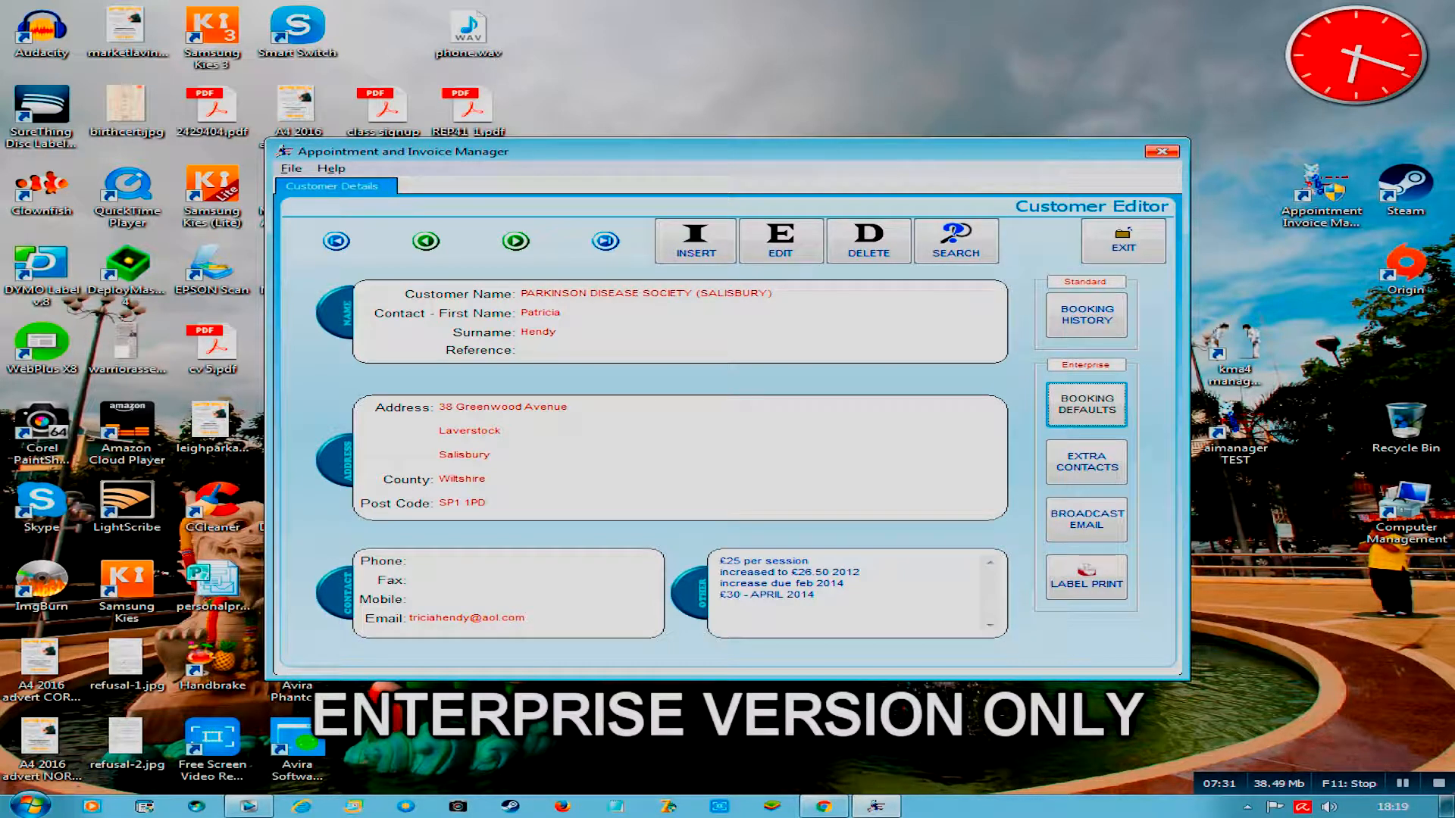
click(1086, 462)
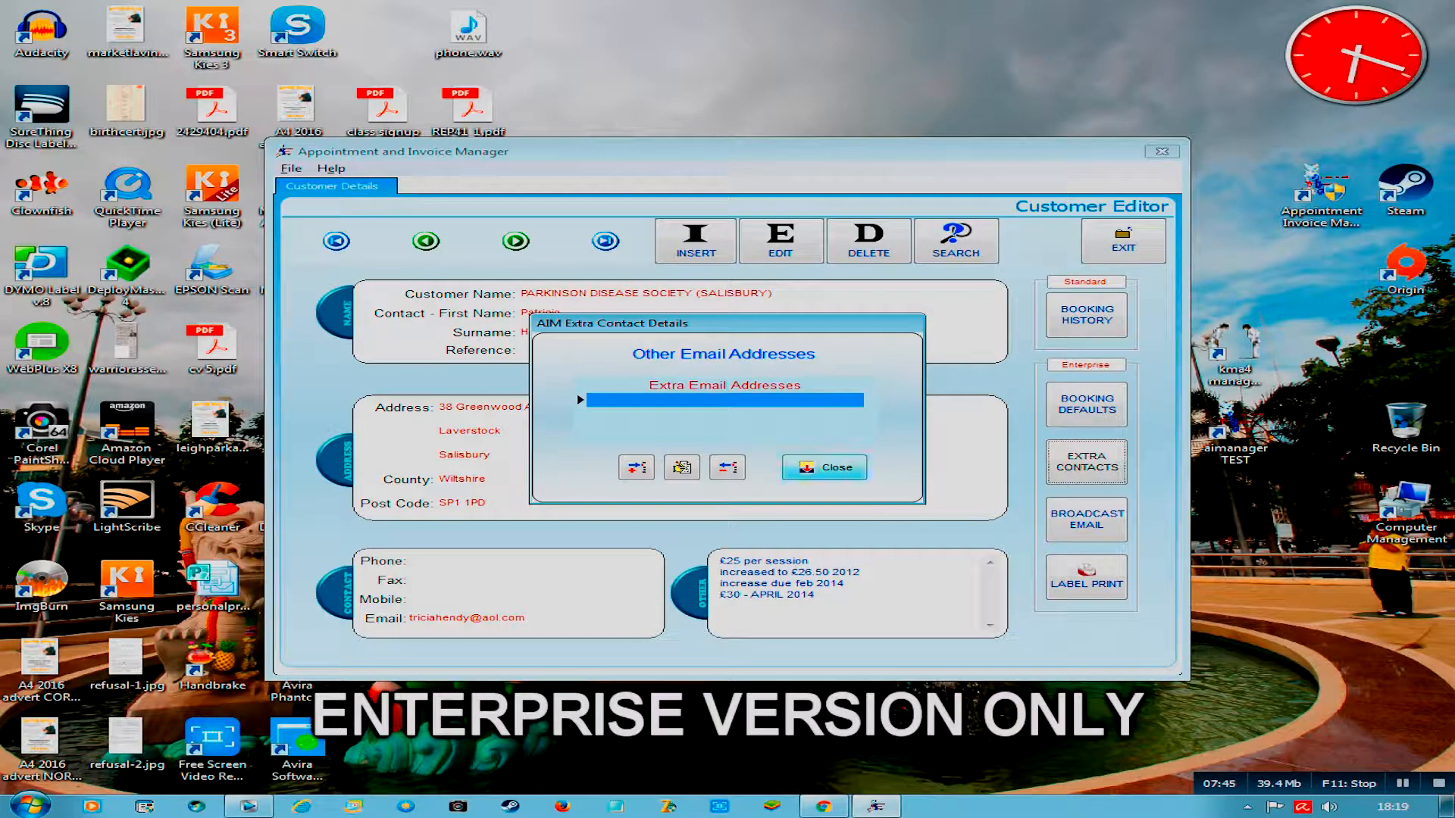
click(824, 468)
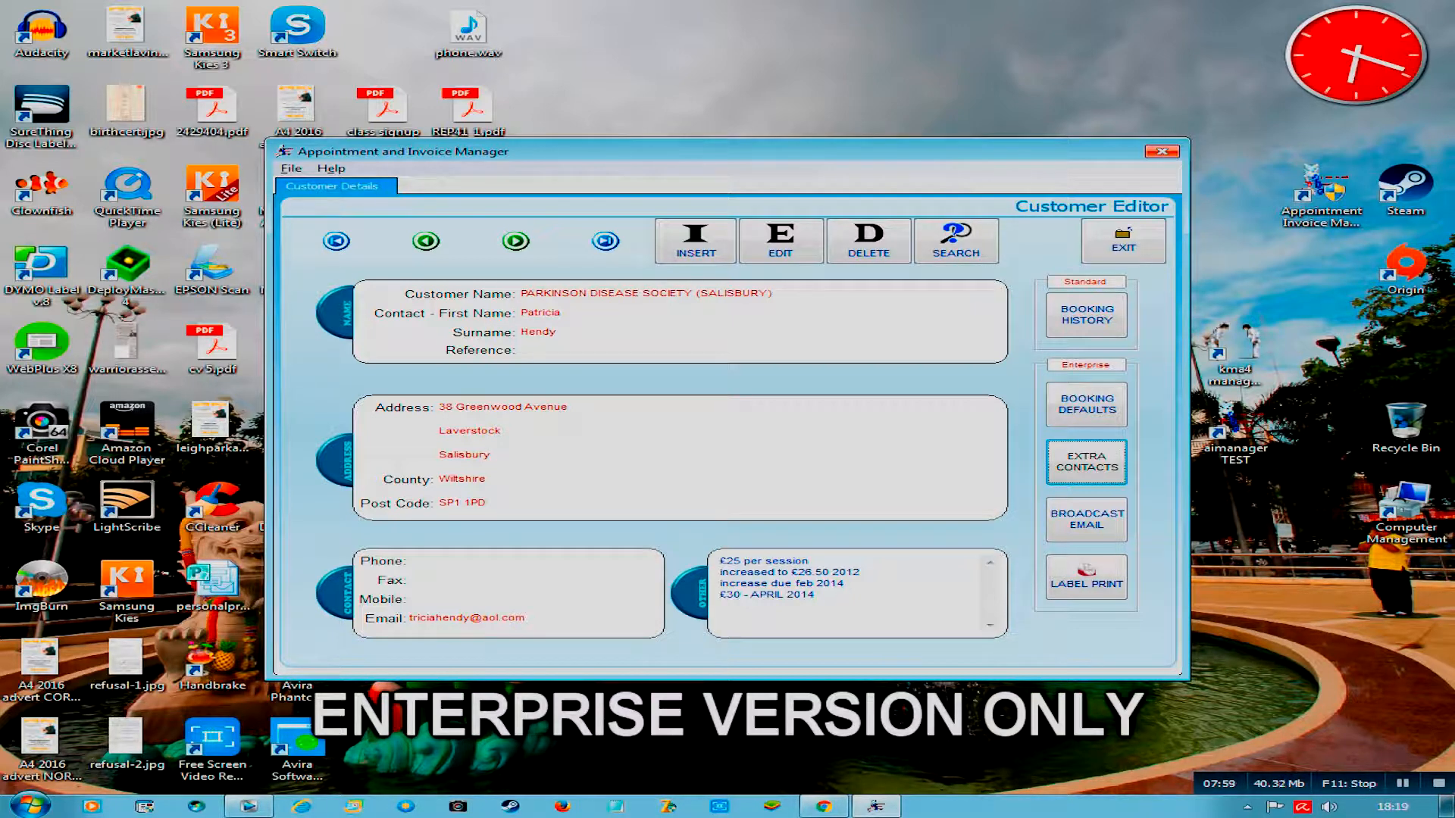
Step: Address a broadcast email to AWP (Heathwood Ward) and the third SBC Lifestyles Dept entry, loading its contents from terms reminder.txt
click(1087, 520)
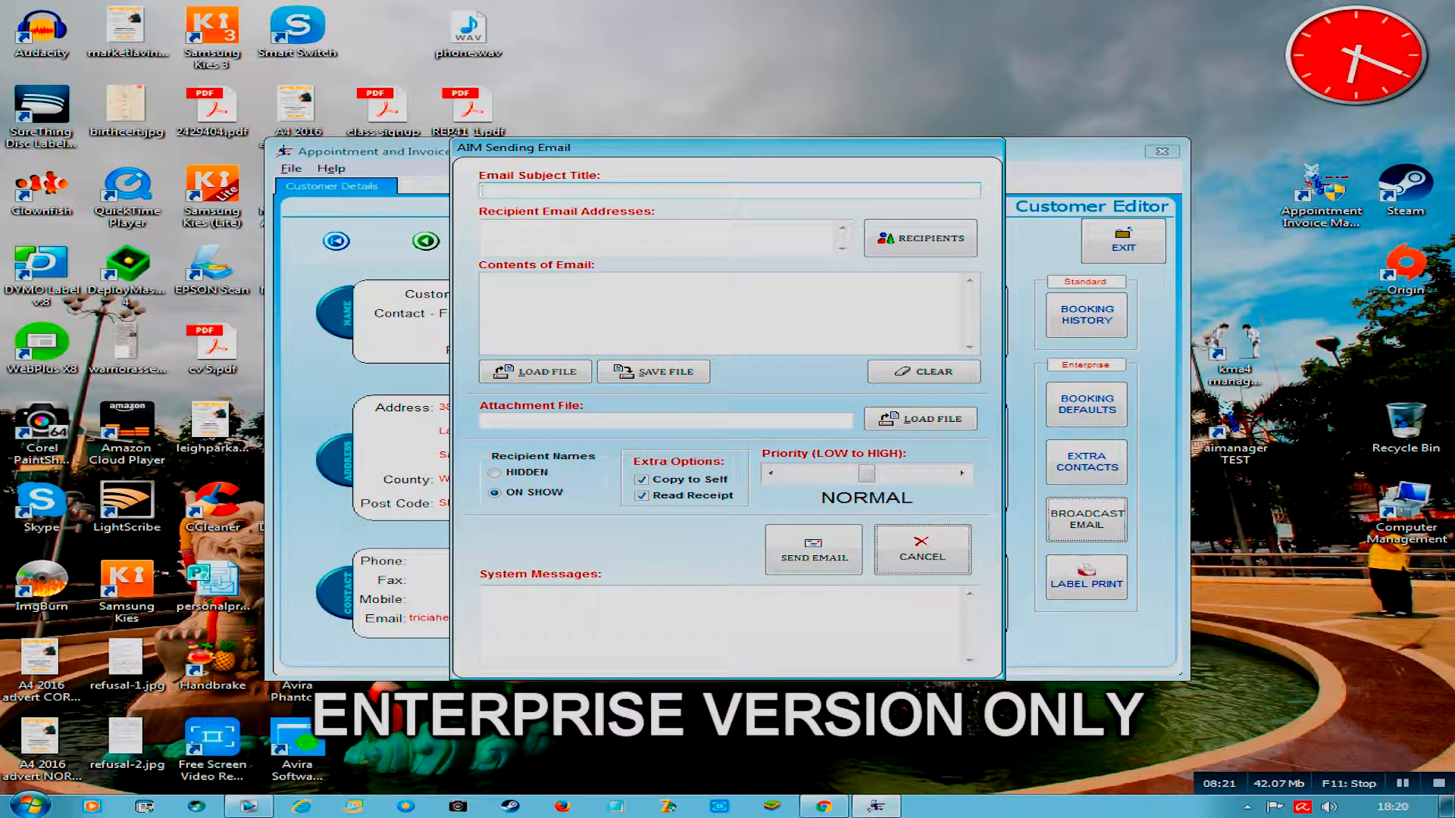
click(920, 238)
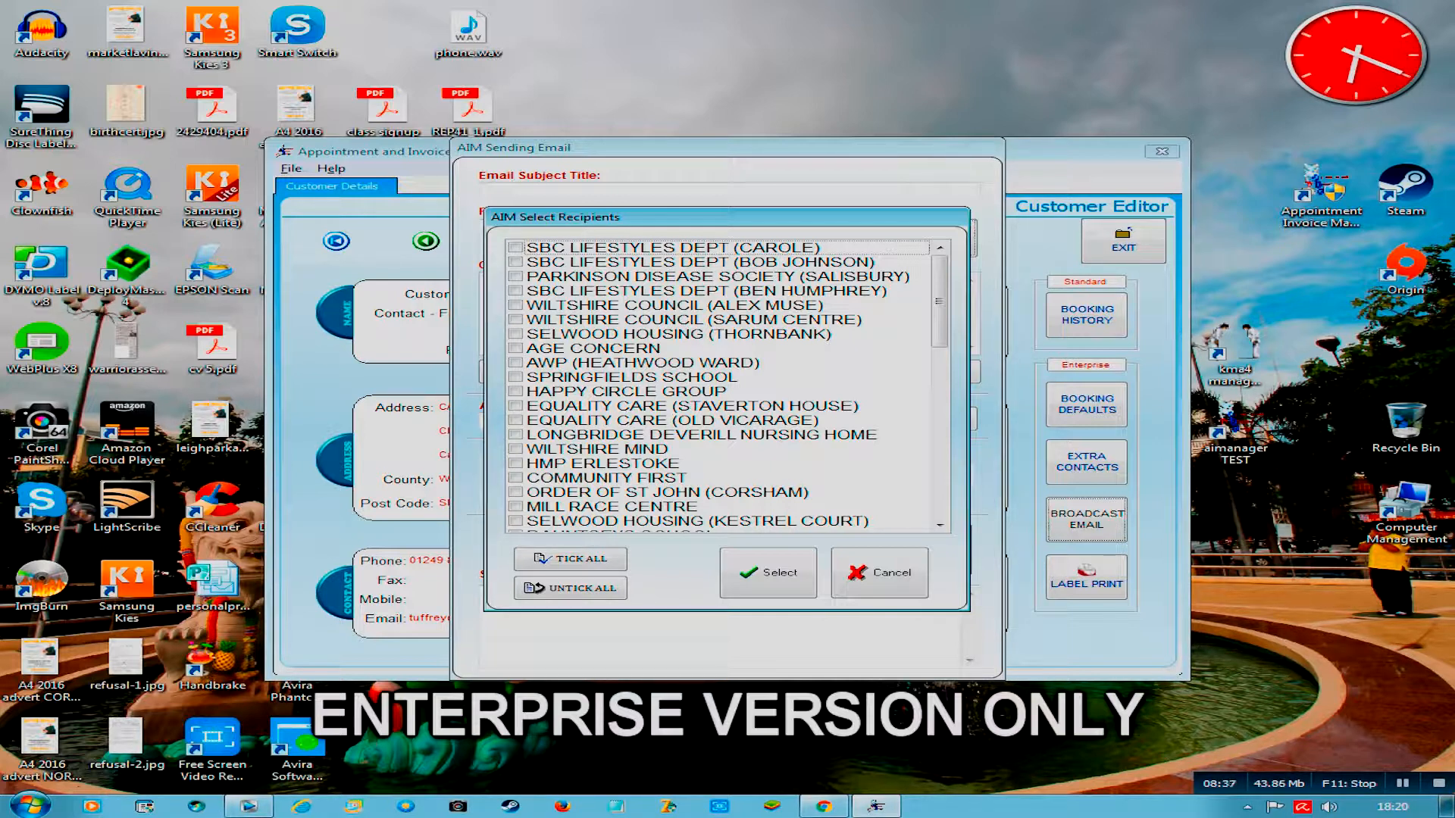
click(515, 363)
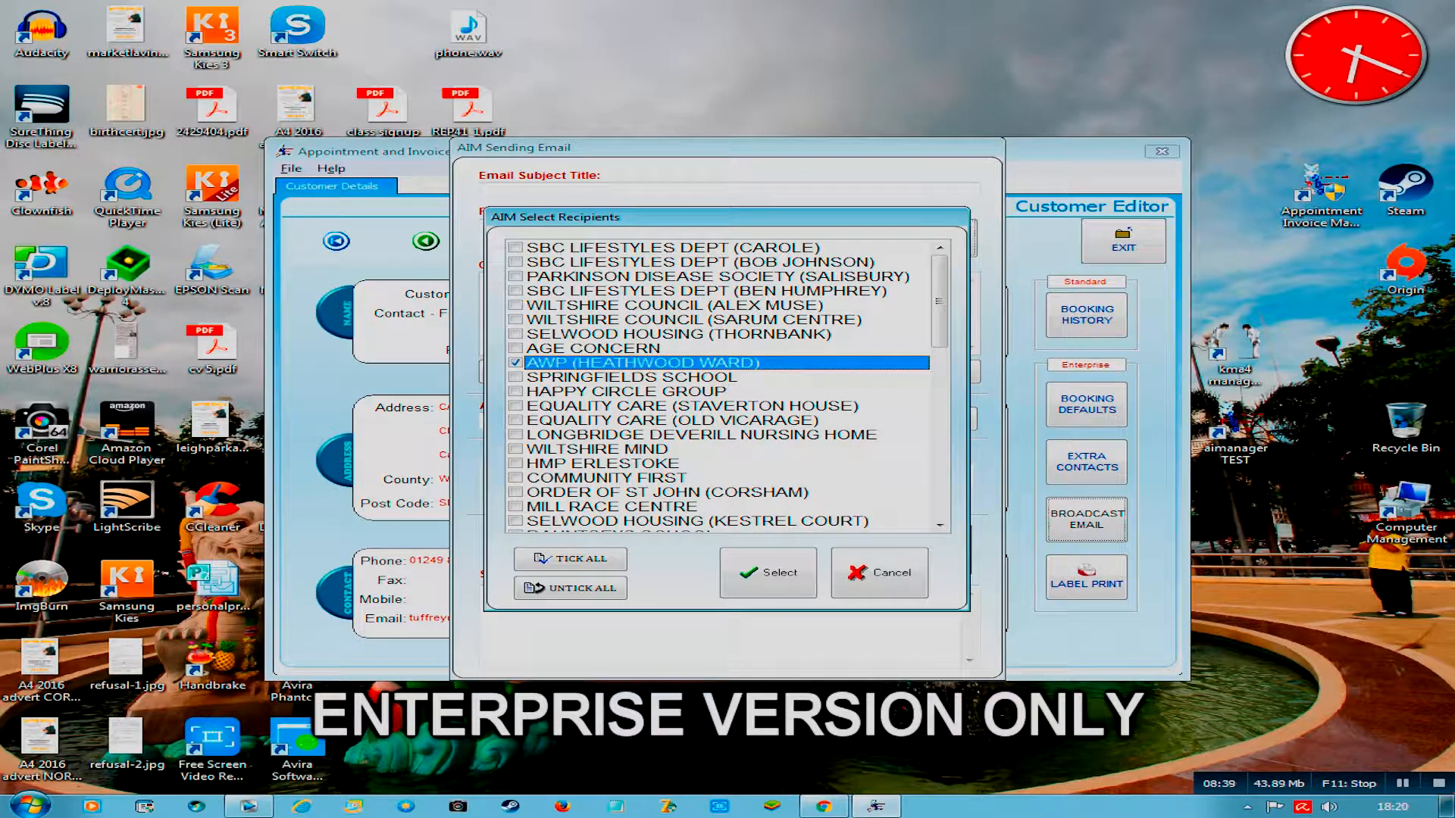
click(515, 291)
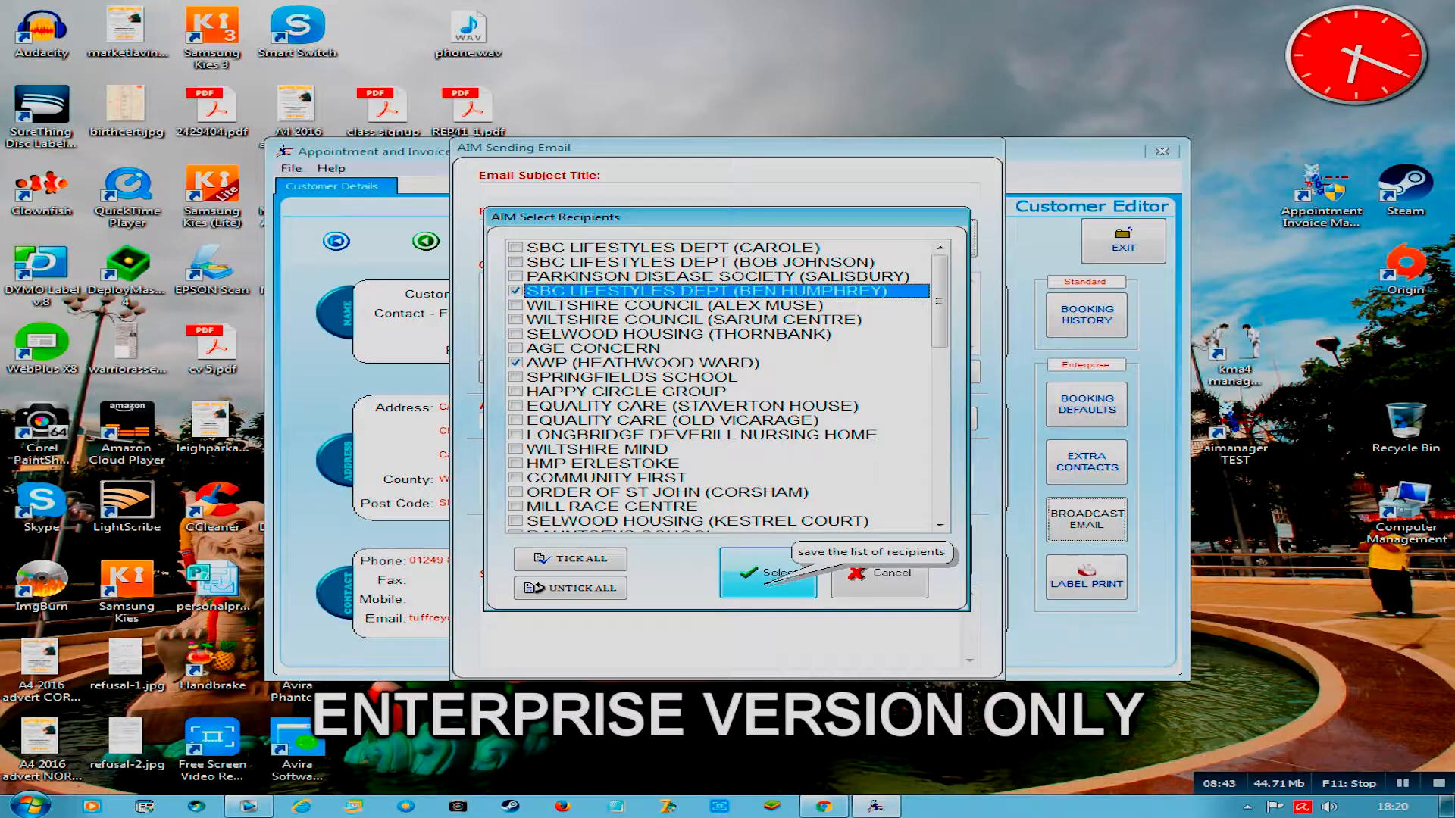
click(767, 574)
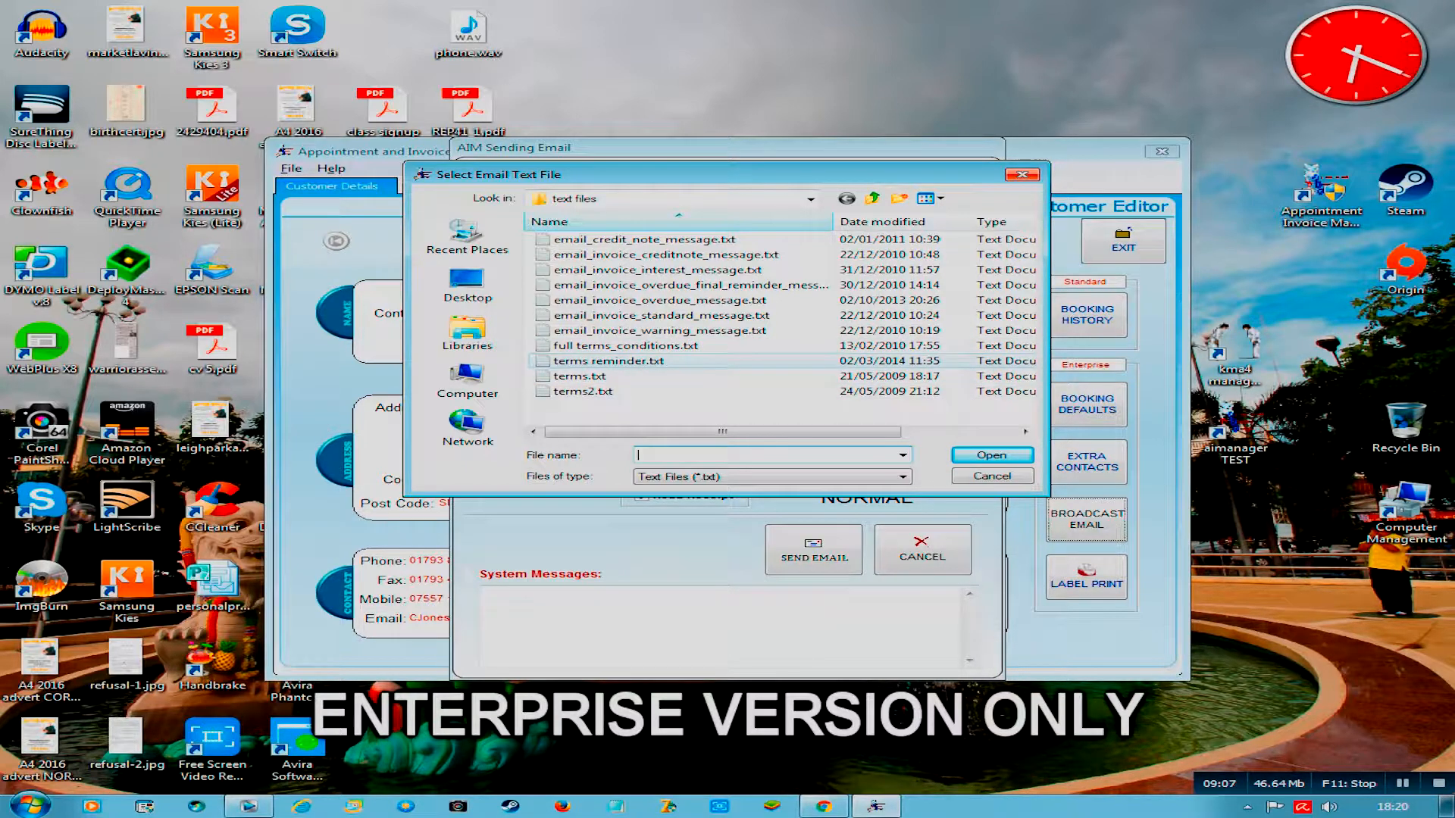
click(598, 361)
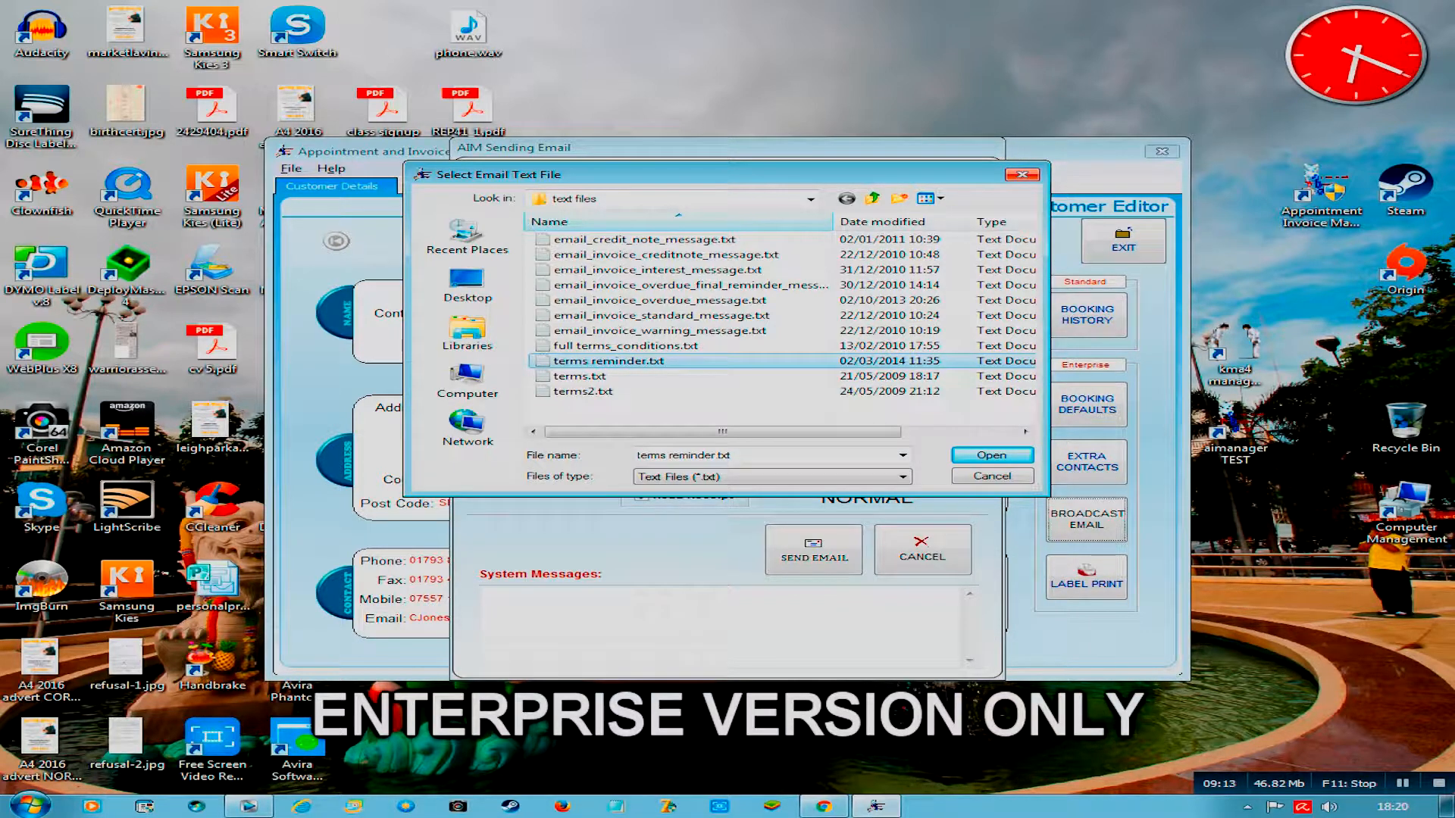
click(991, 454)
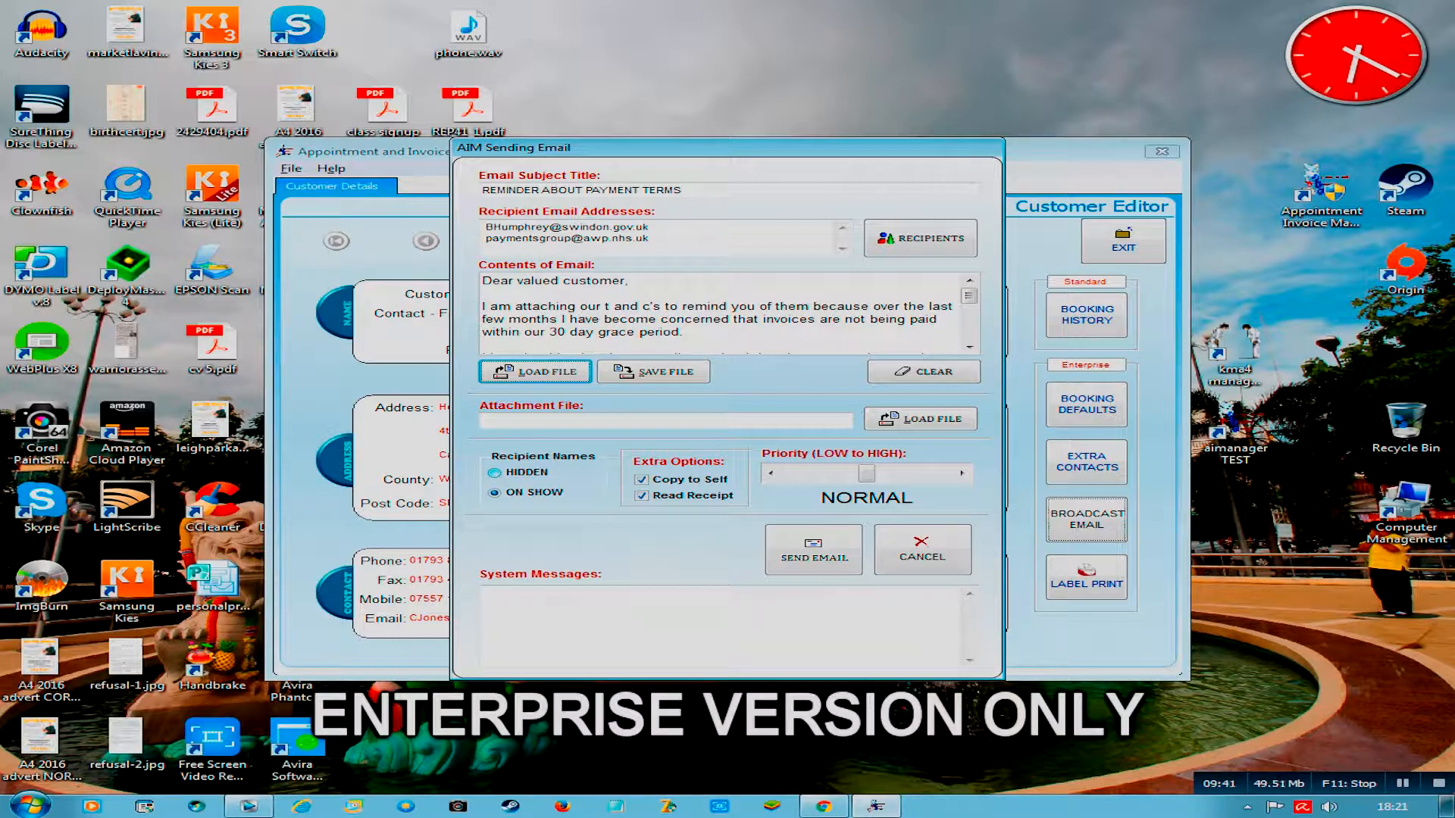
Step: Set the email's recipient names to hidden and its priority to highest, and discard it without sending
click(494, 472)
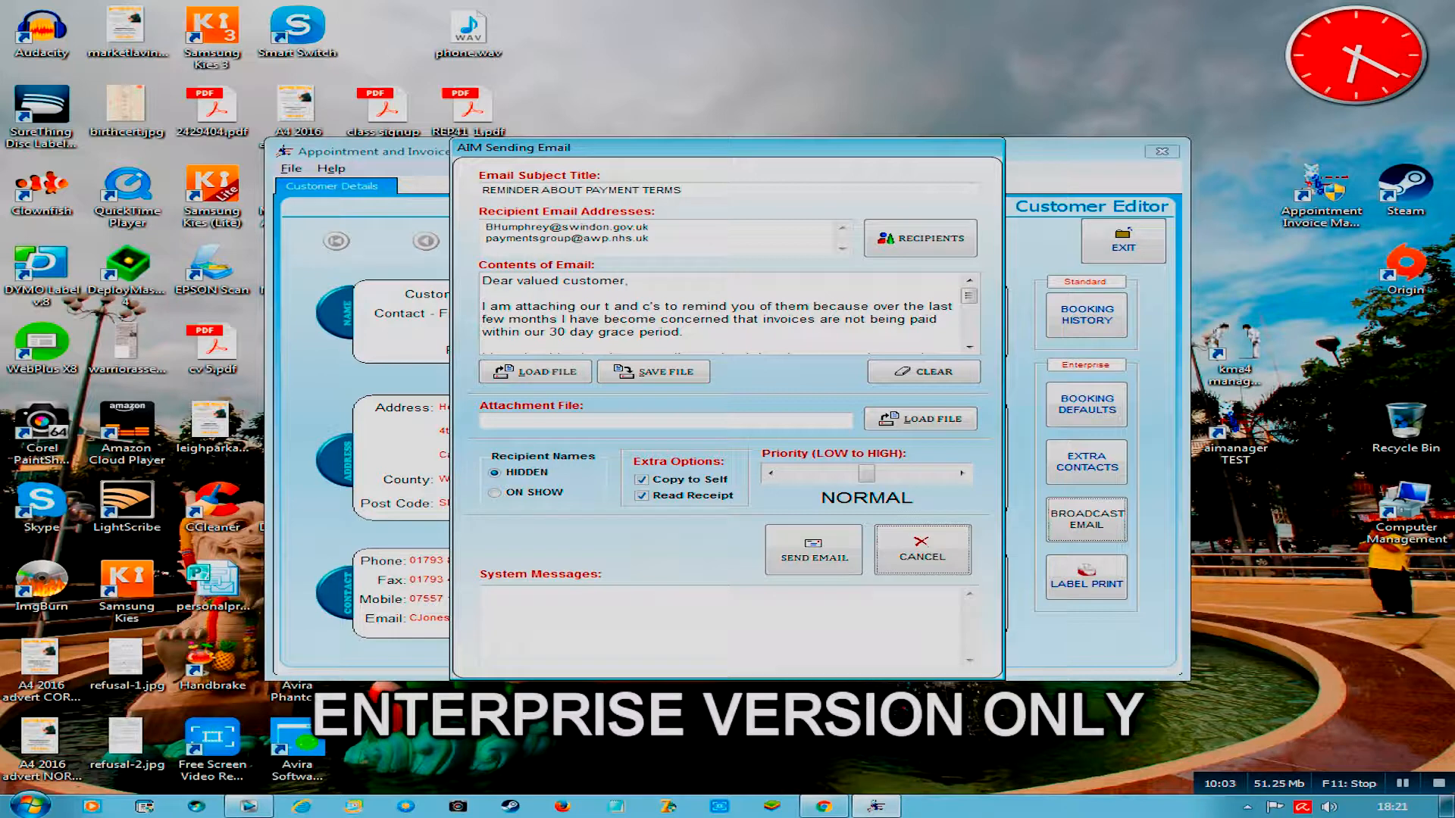
click(907, 474)
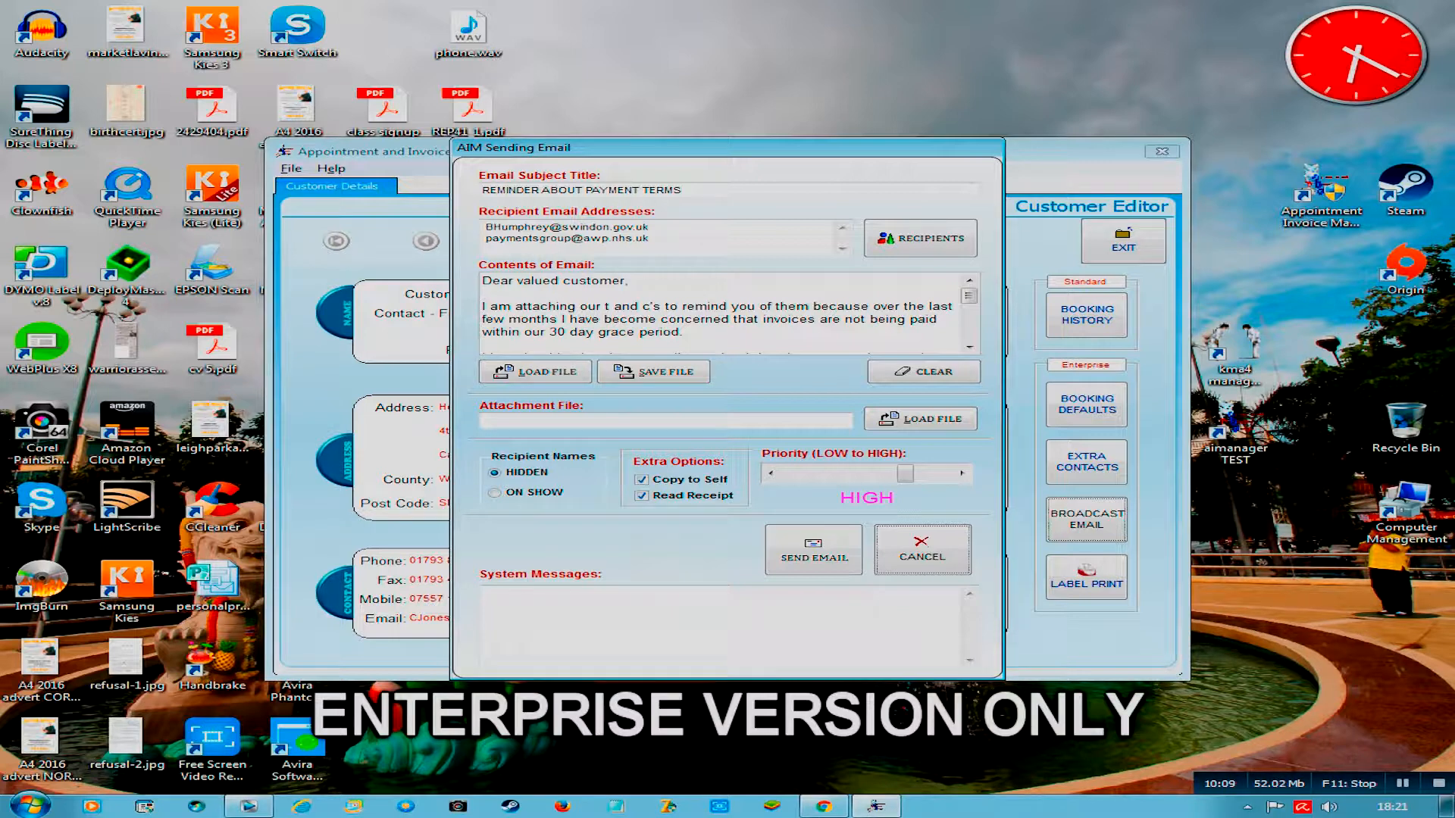
click(944, 474)
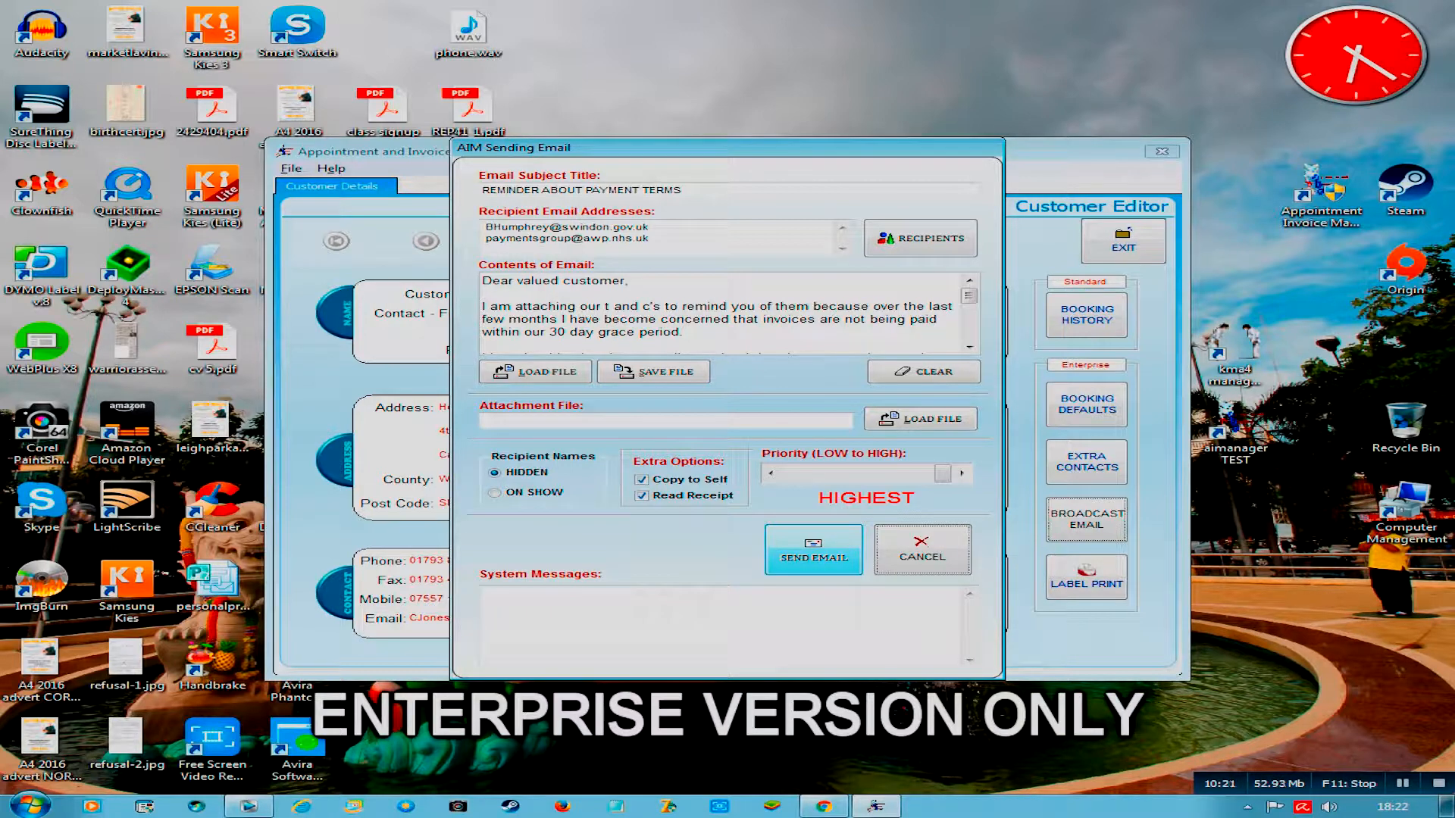
click(922, 550)
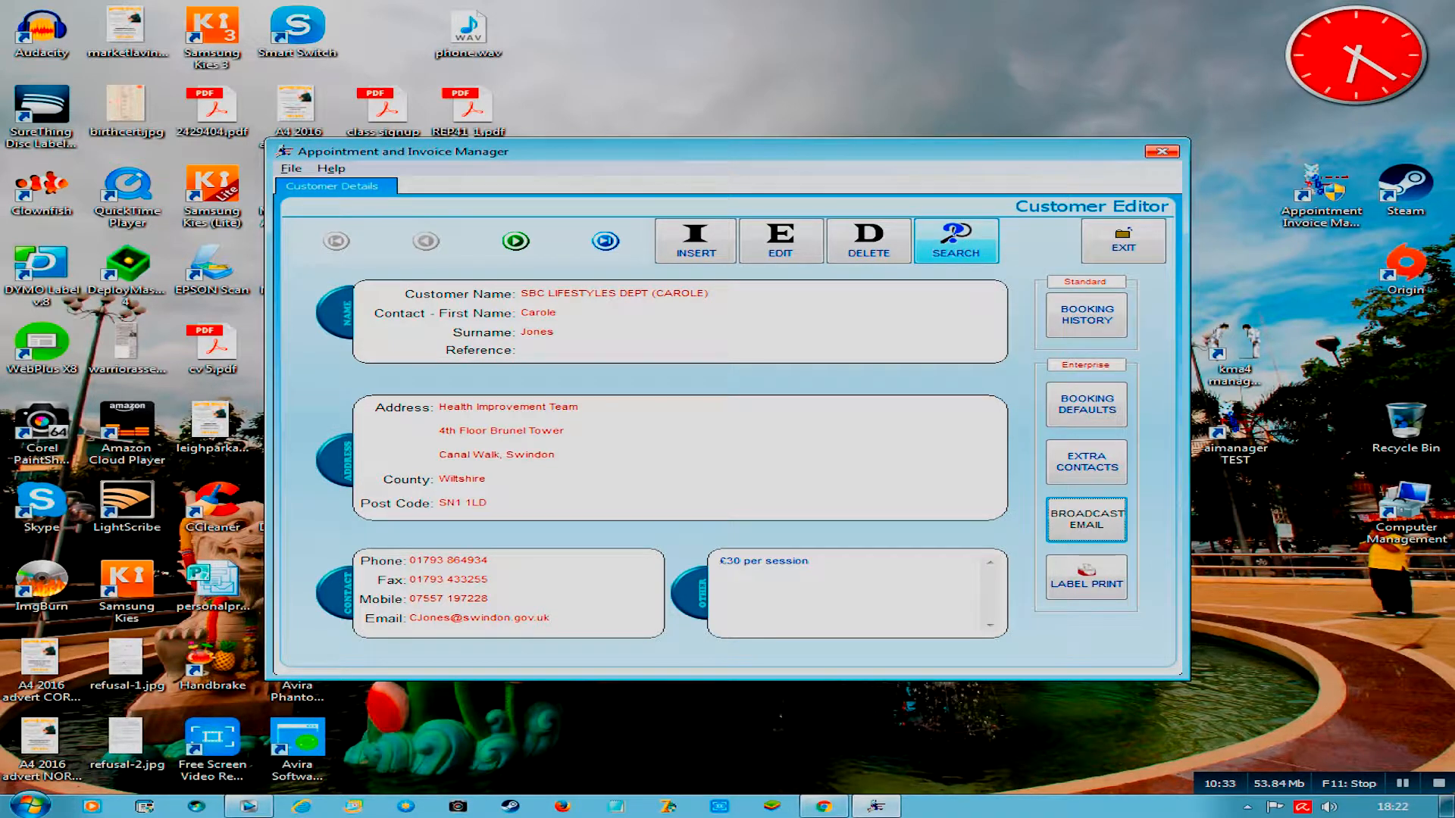
Step: Search the customer records for names beginning with "SW"
click(955, 241)
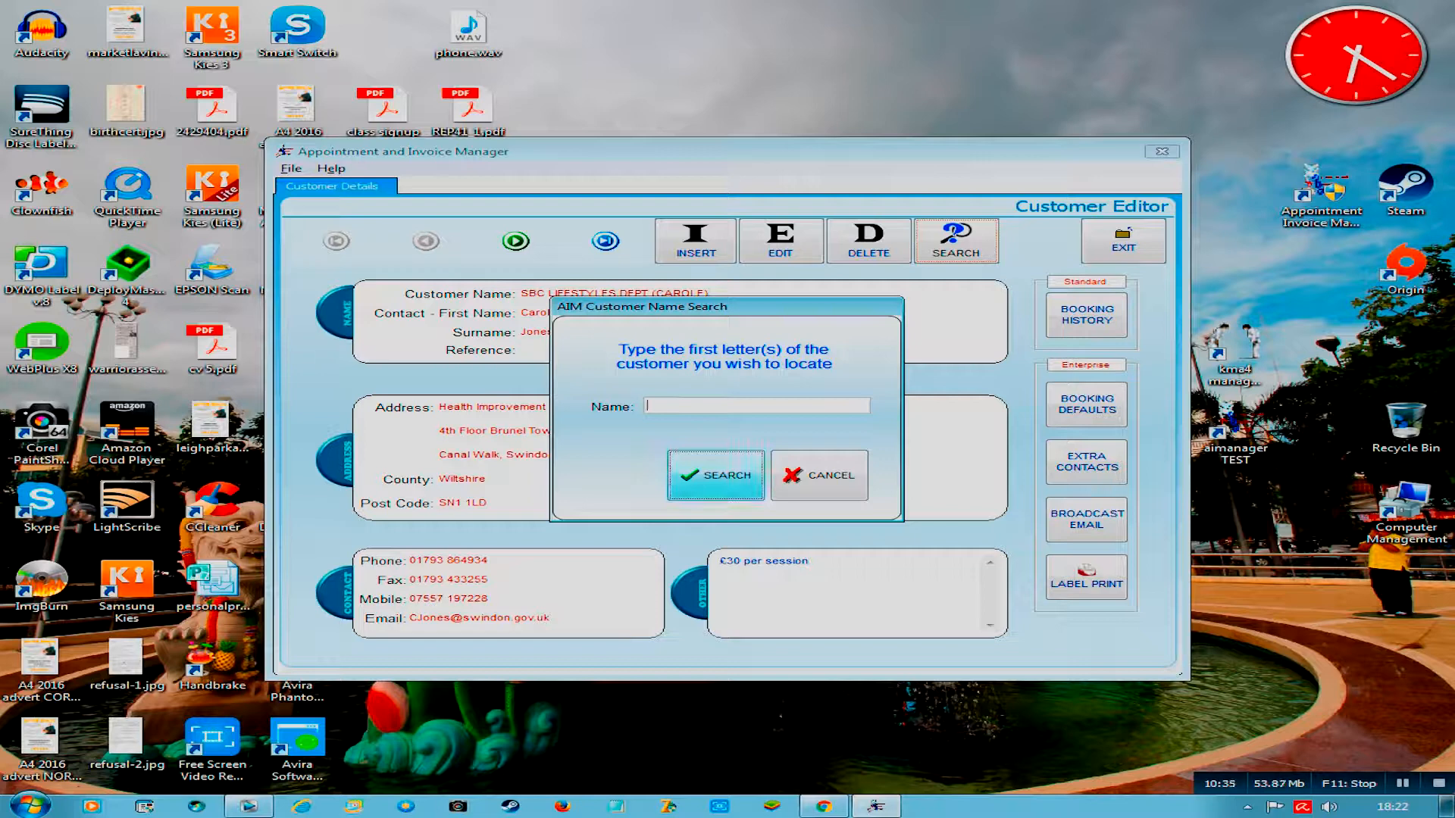
text(SW)
click(715, 475)
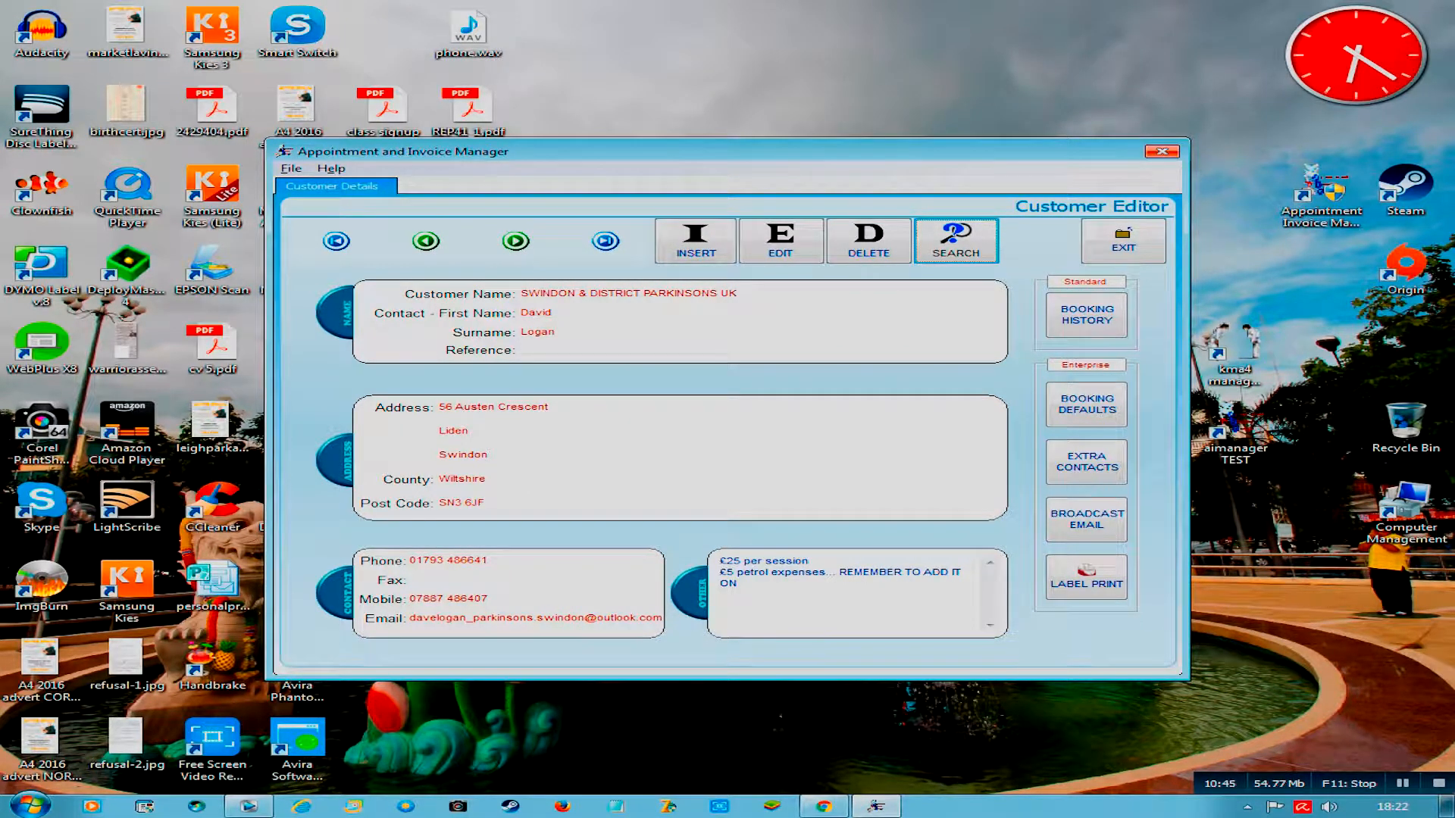
Step: Browse forward through the customer records, view the first and last ones, and return to the main menu
click(514, 241)
click(514, 241)
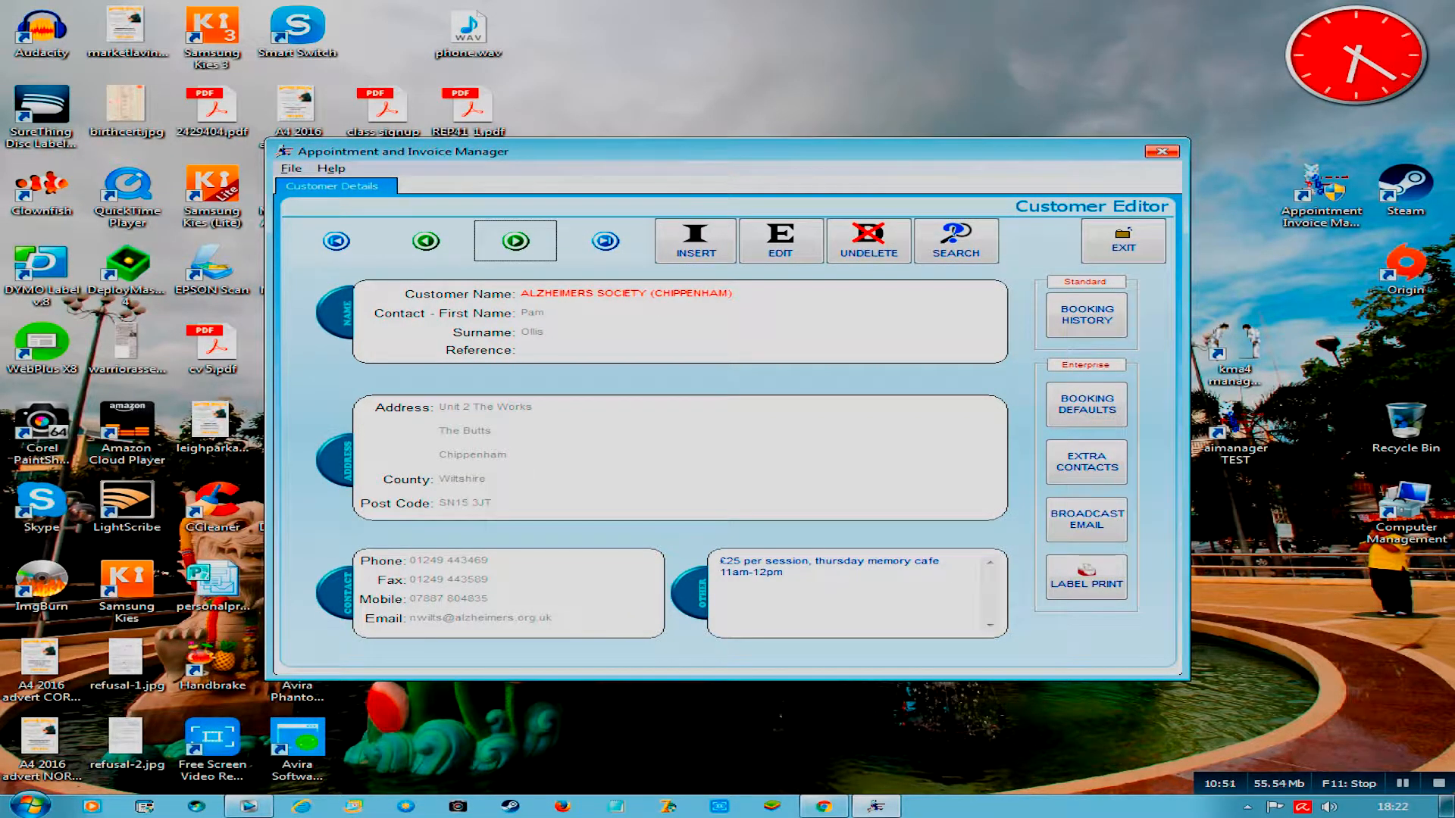
click(367, 245)
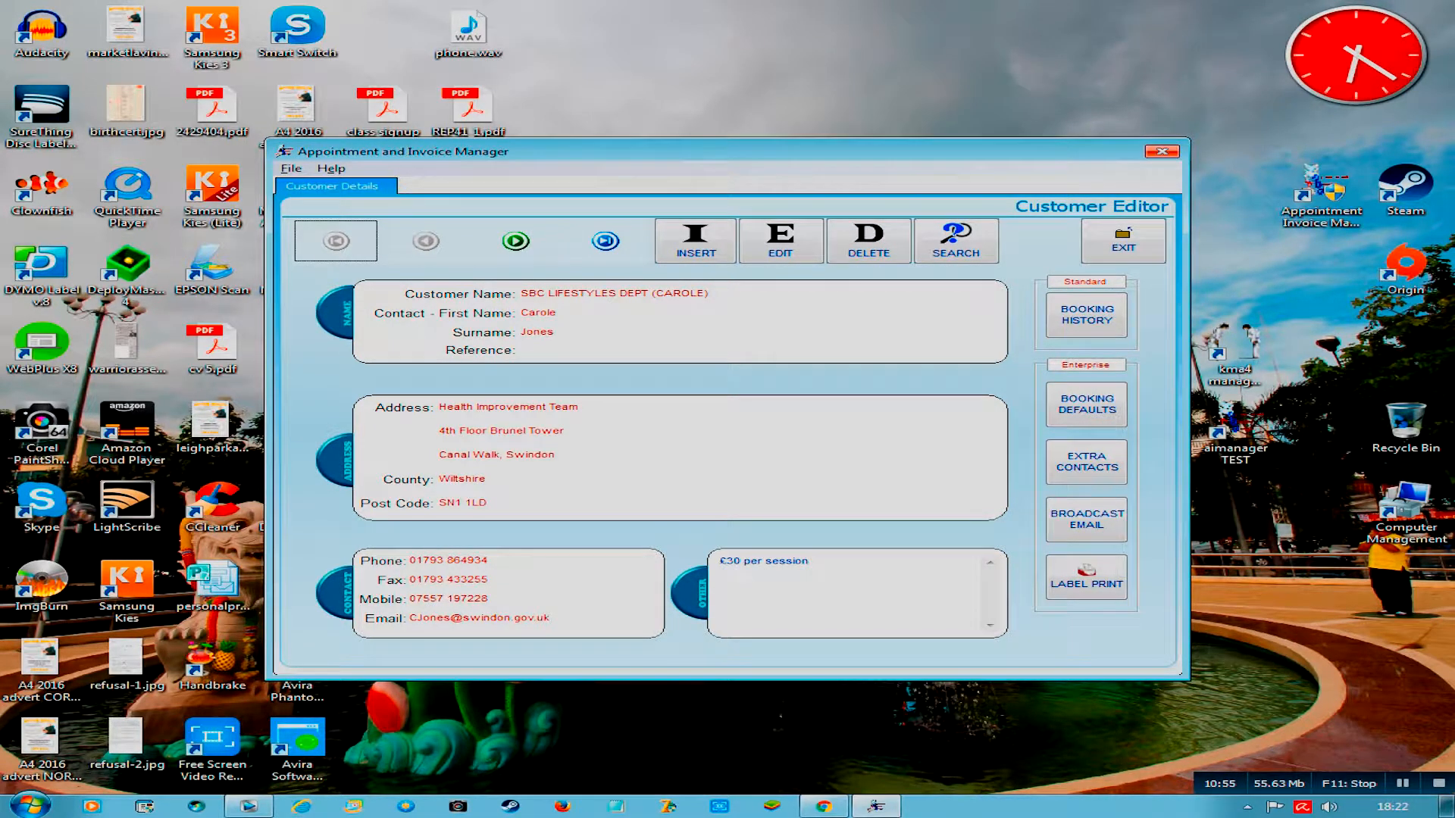
click(605, 241)
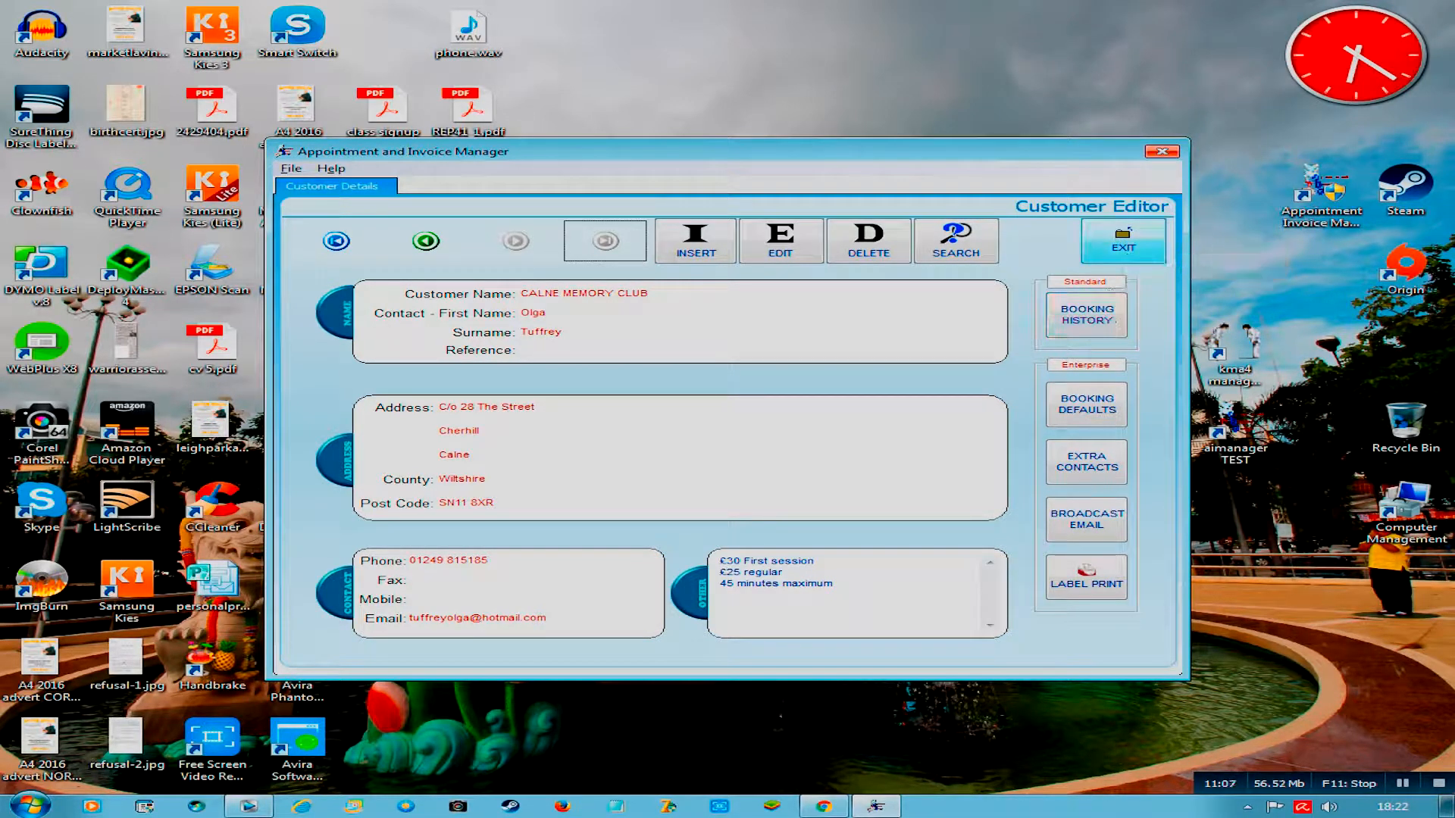
click(1123, 241)
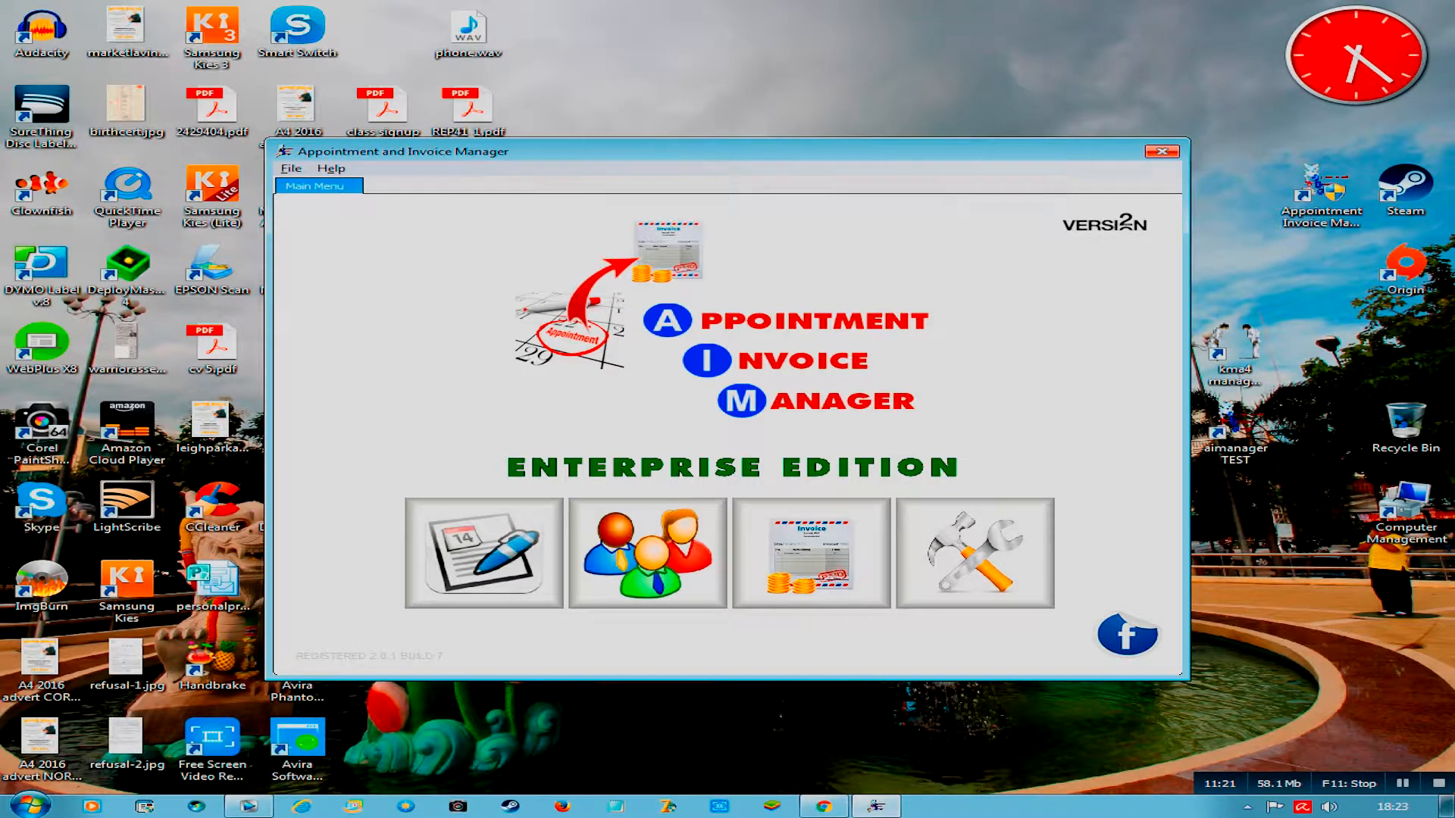
Step: Open the application settings and view the logo file chooser and the company address editor, cancelling both without changes
click(974, 550)
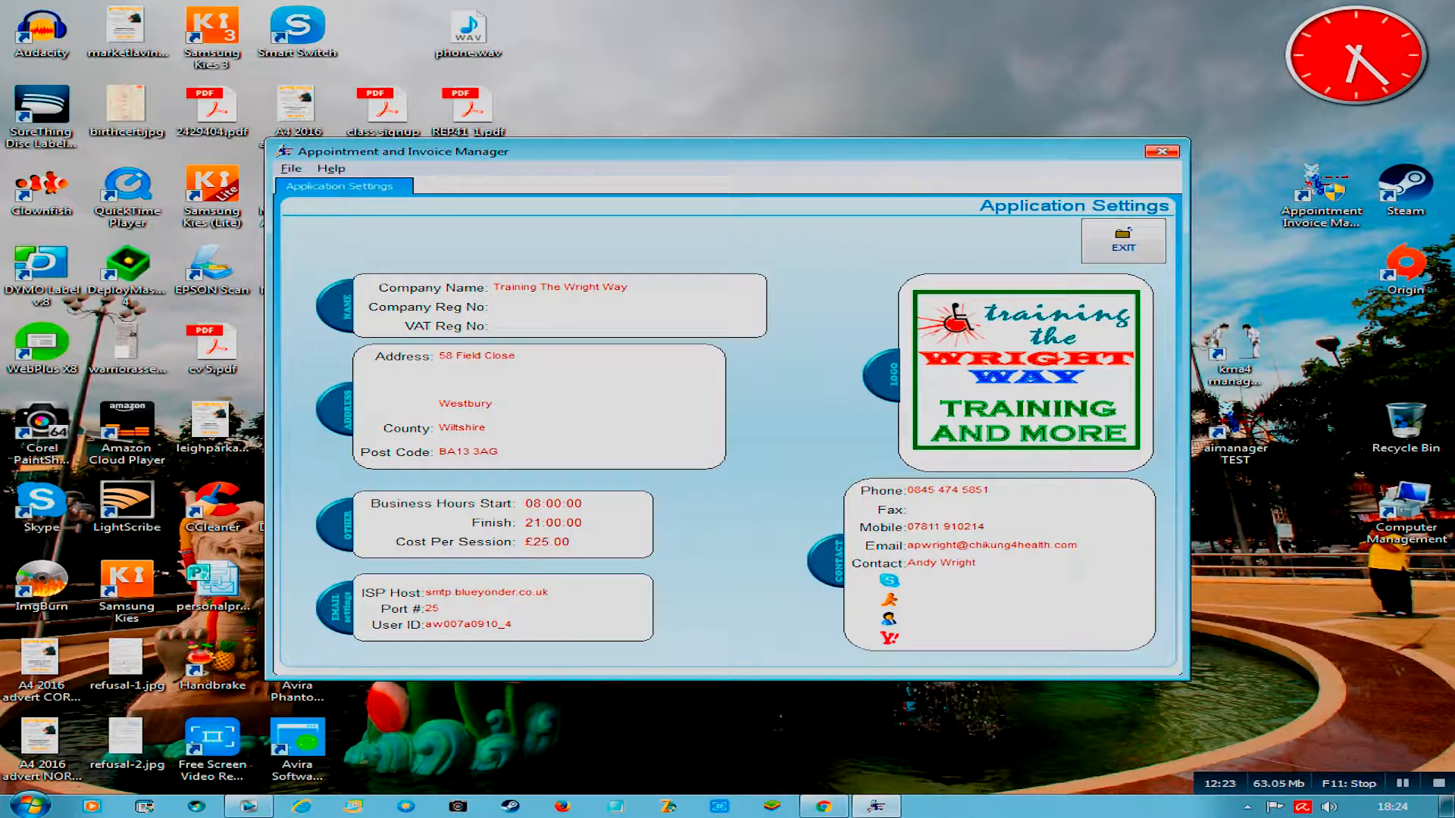
click(884, 375)
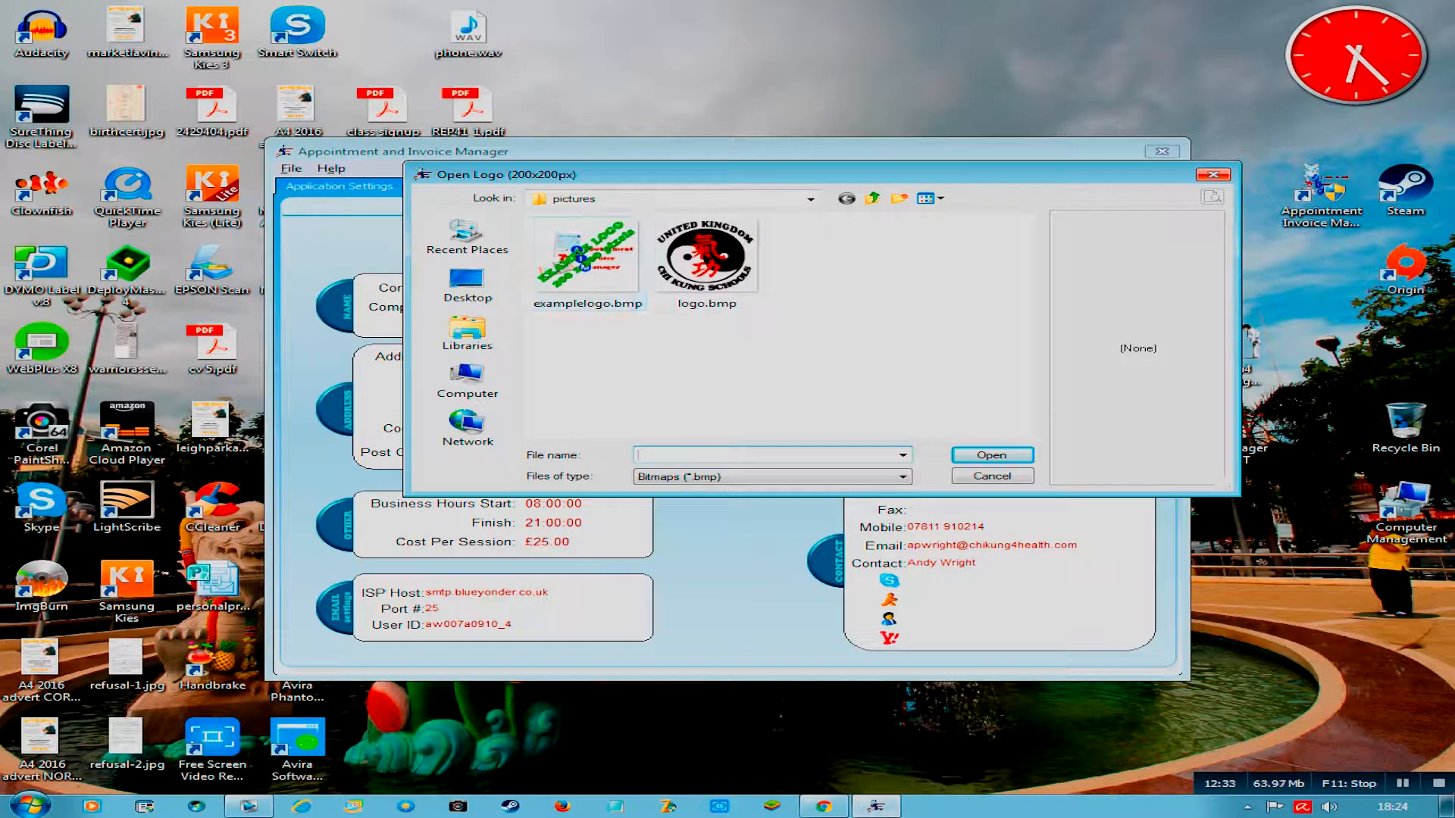
click(992, 476)
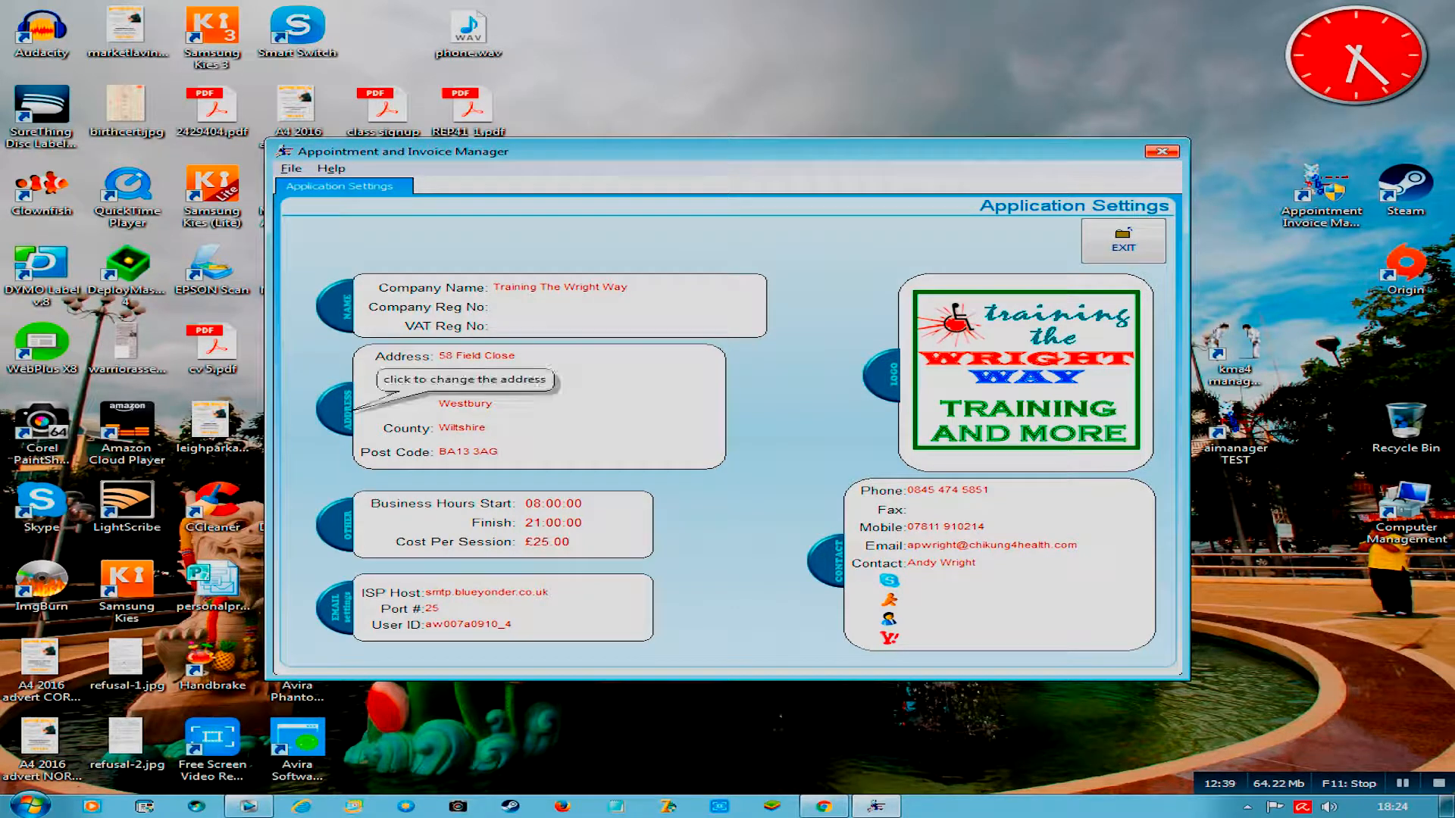
click(337, 409)
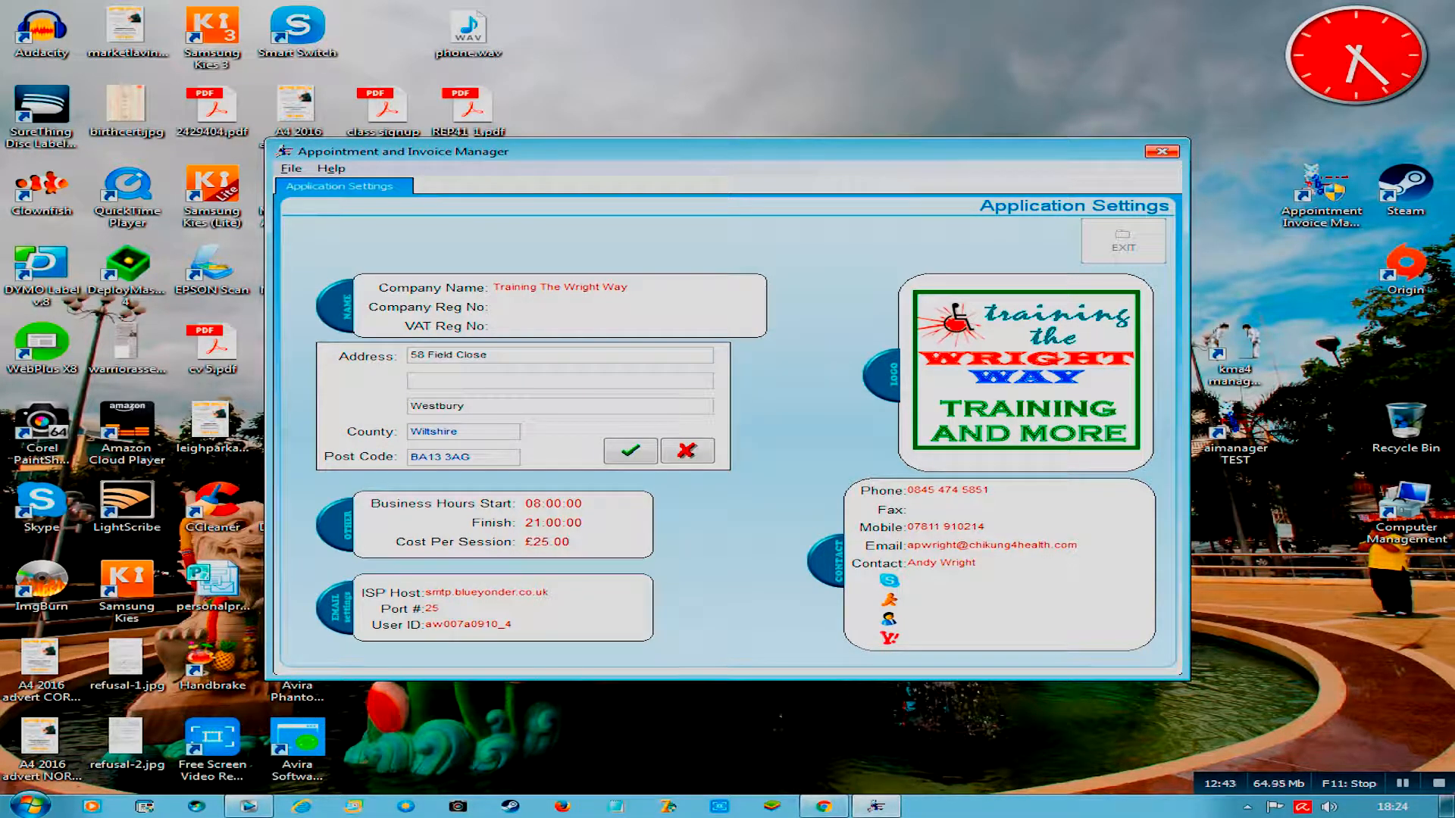
click(686, 451)
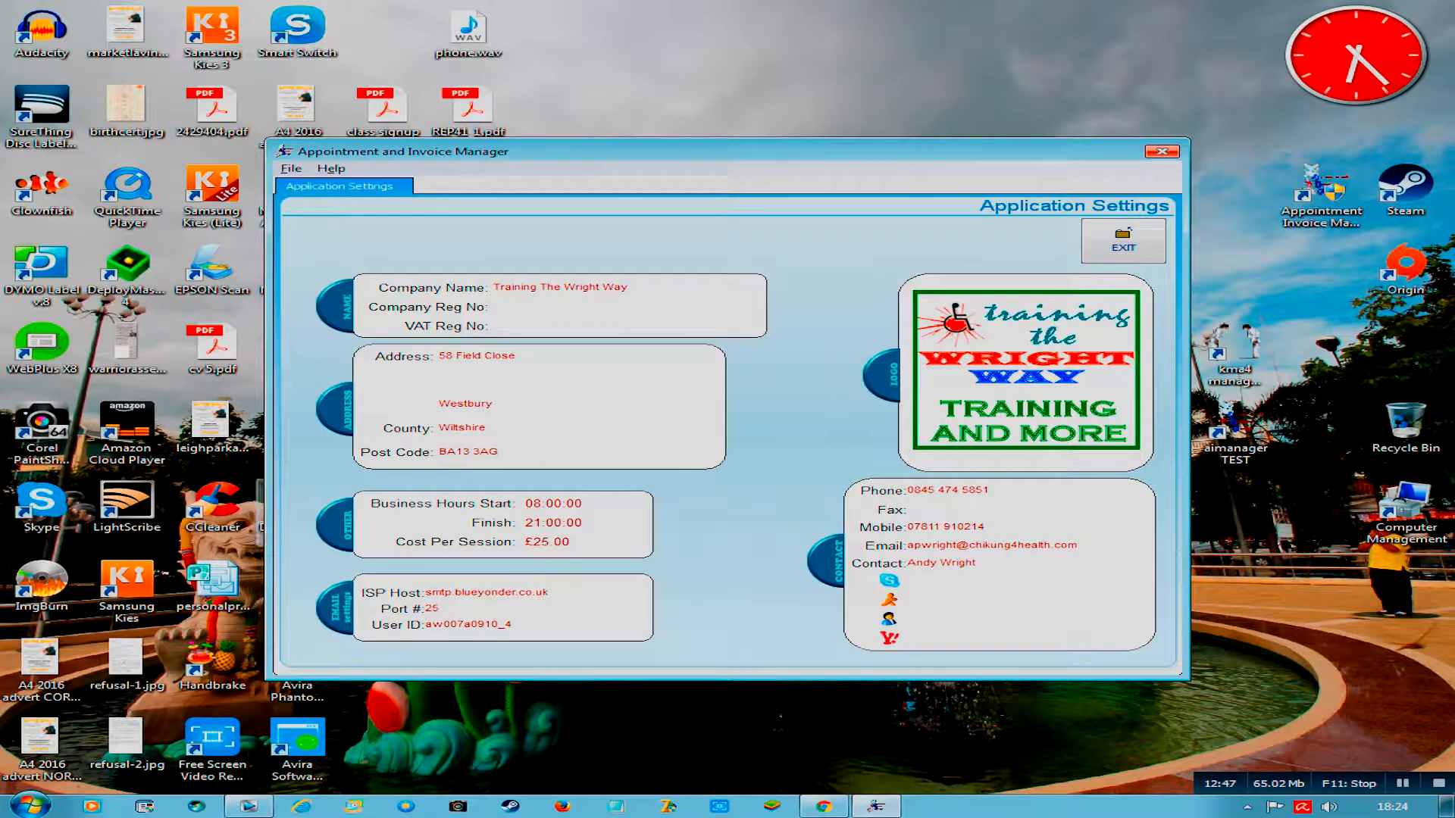
Step: Try default charging per hour in the business hours and cost settings, switch it back to session, and discard the edit
click(337, 522)
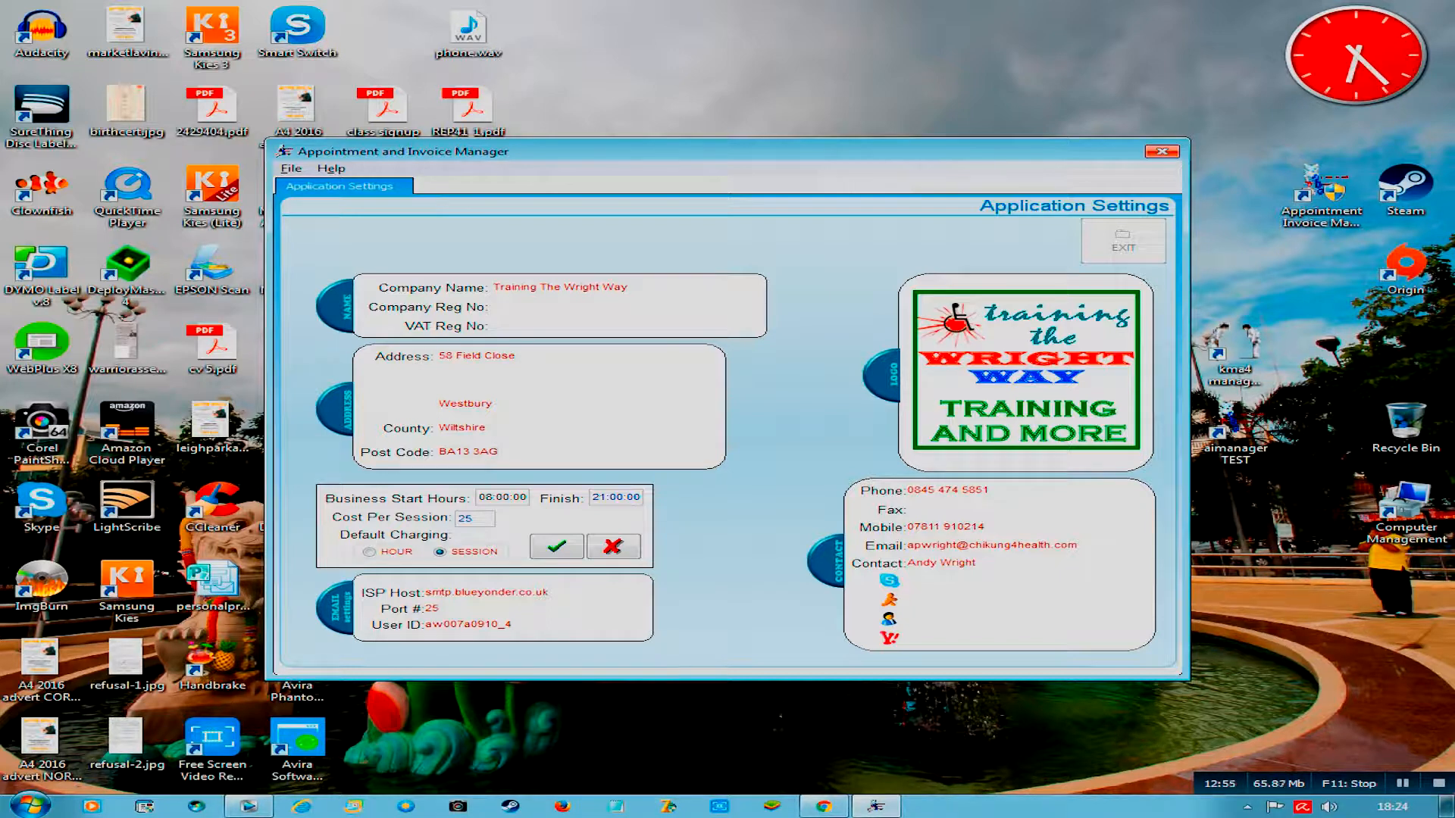
click(389, 552)
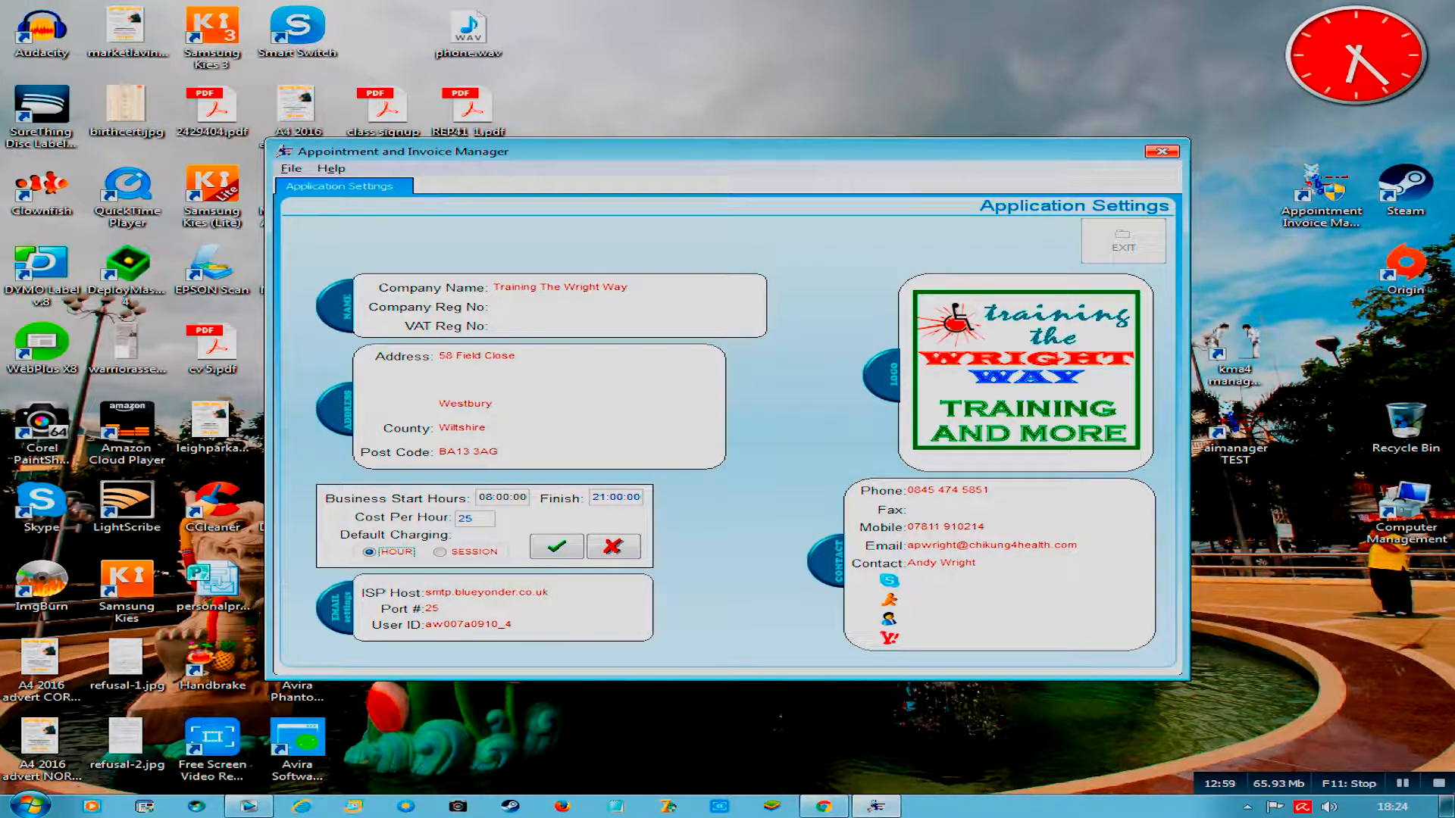
click(441, 551)
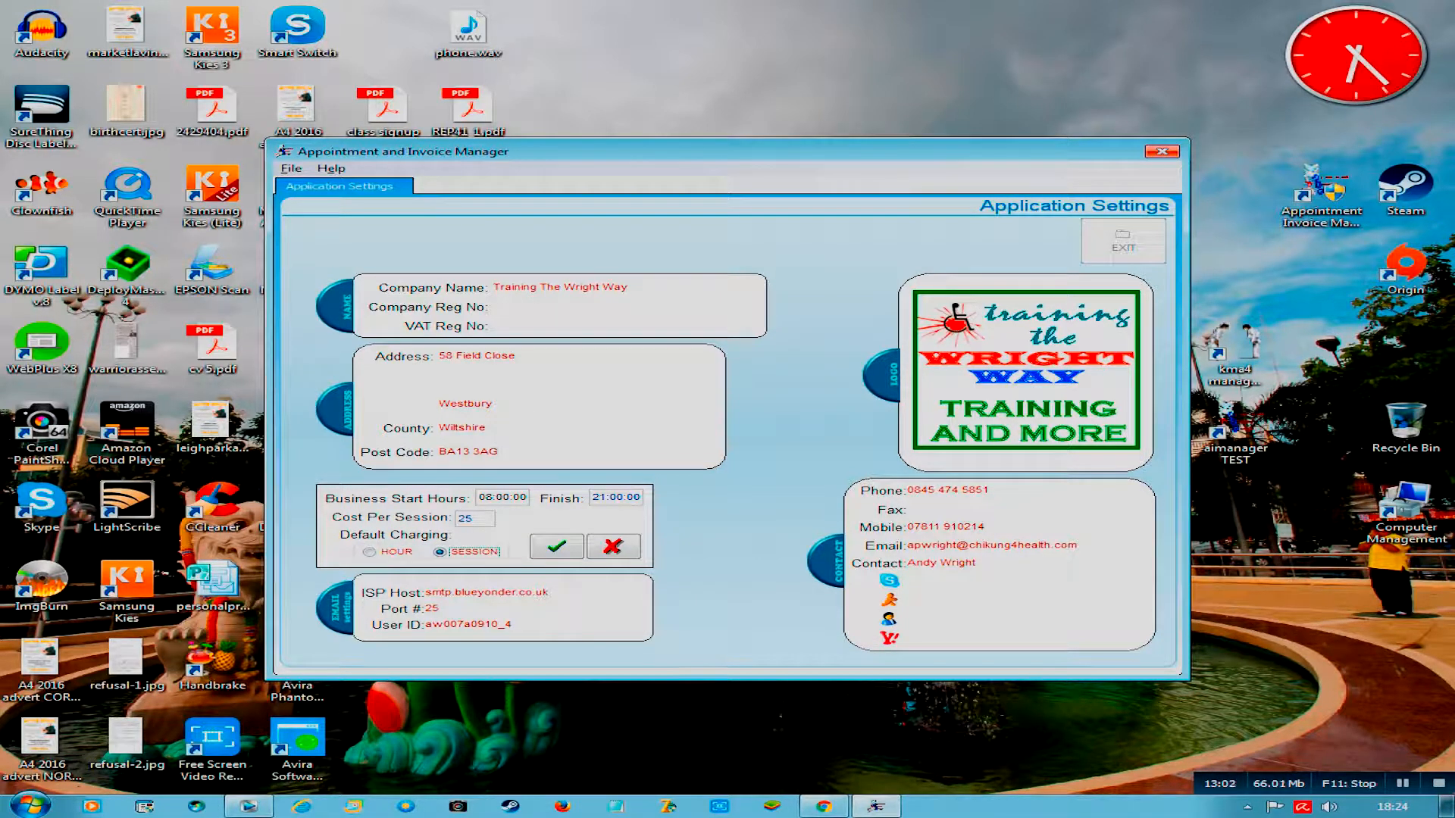
click(612, 547)
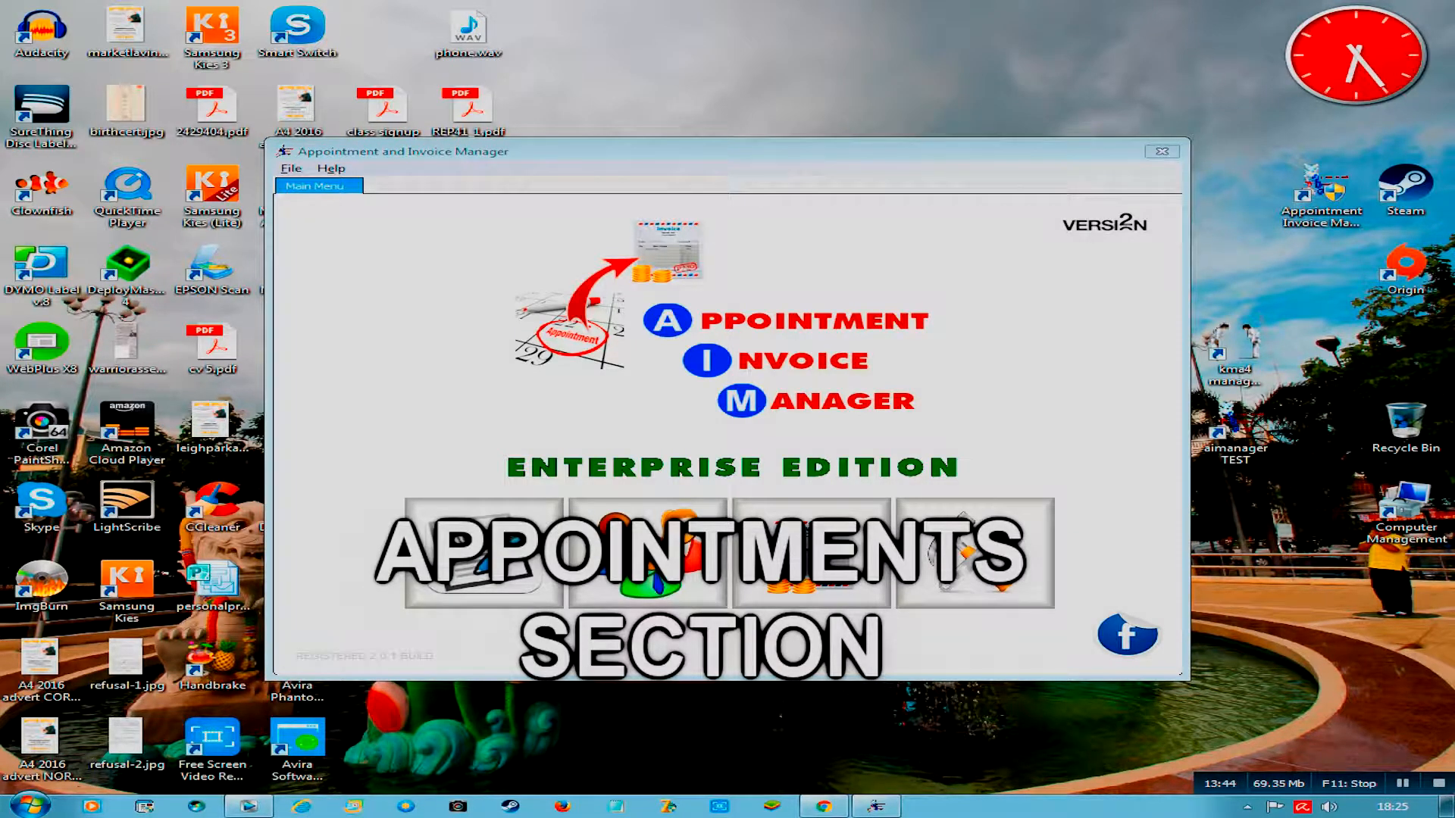
Step: Open the appointments planner for DEFAULT RESOURCE and view it across 5, 7, 14 and 28 days
click(484, 553)
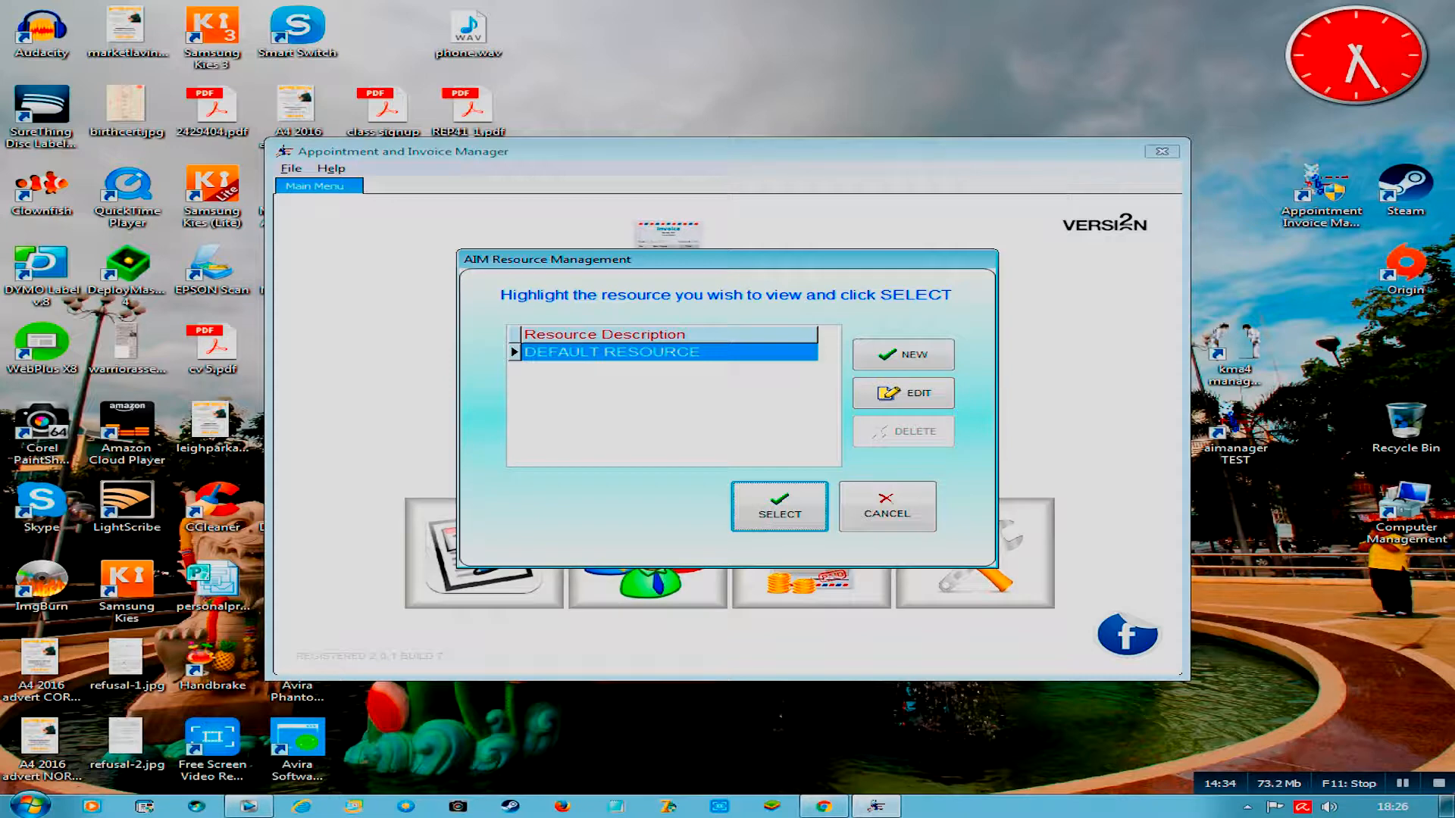
click(787, 505)
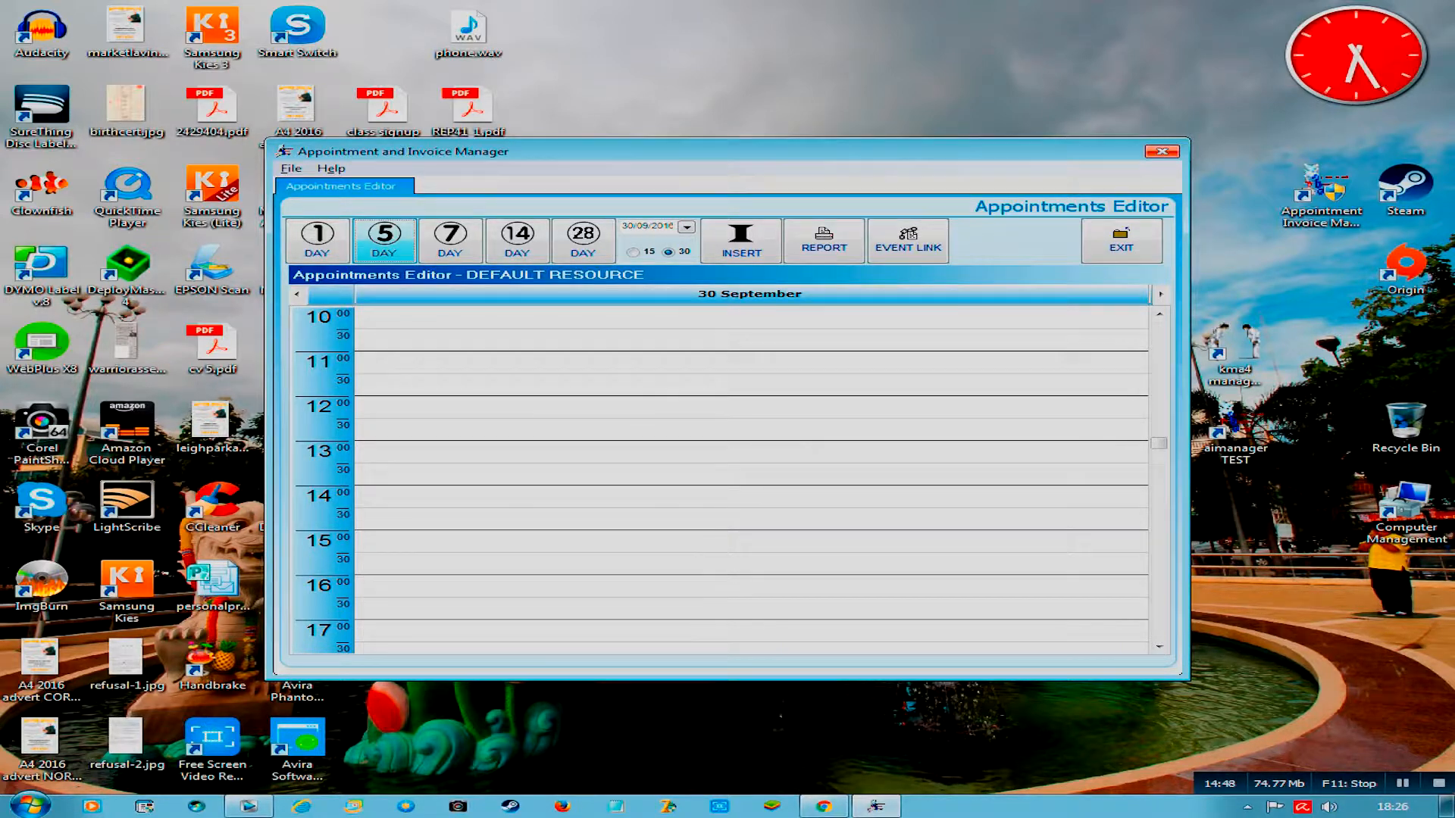
click(384, 241)
click(450, 241)
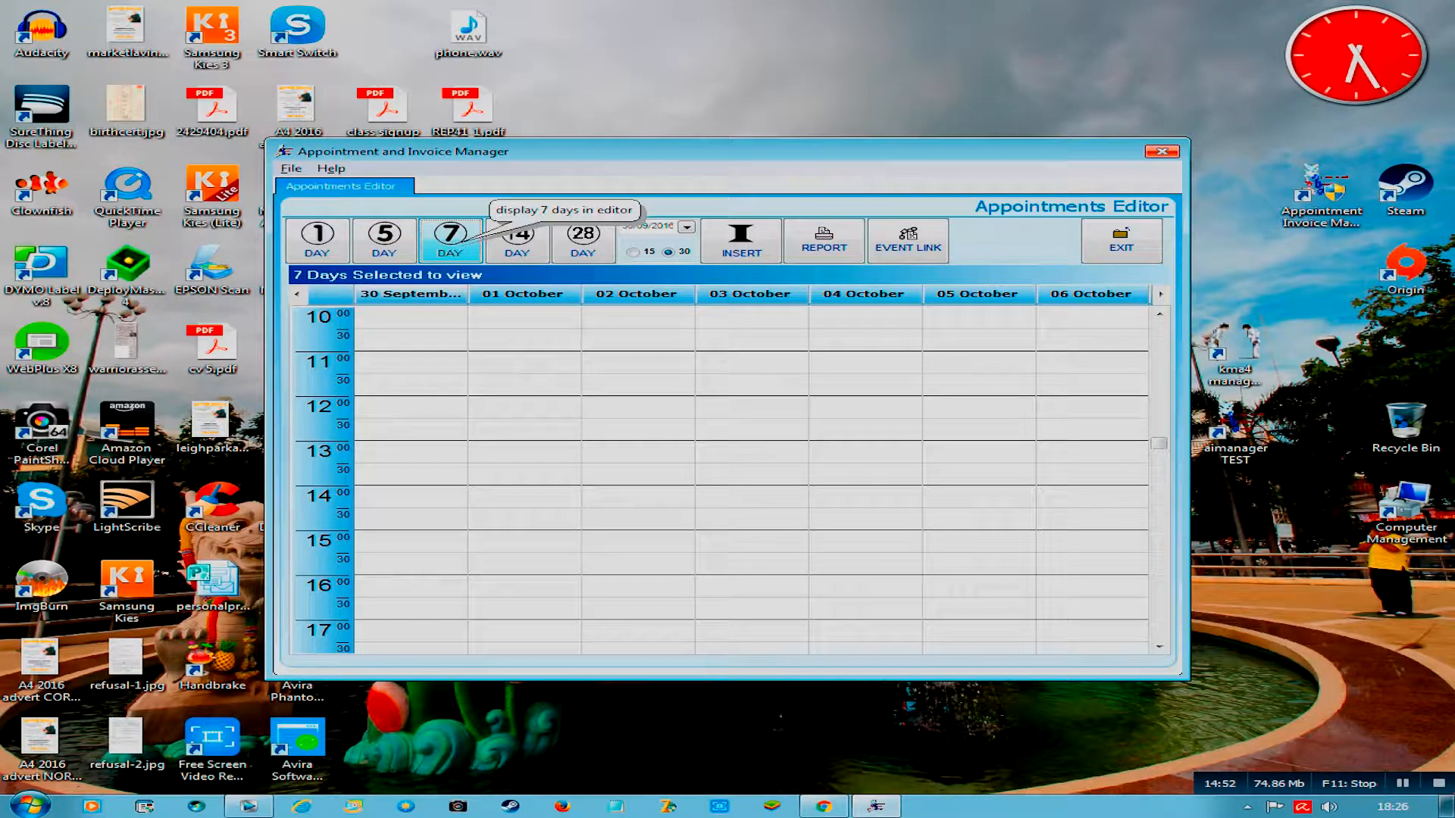
click(516, 241)
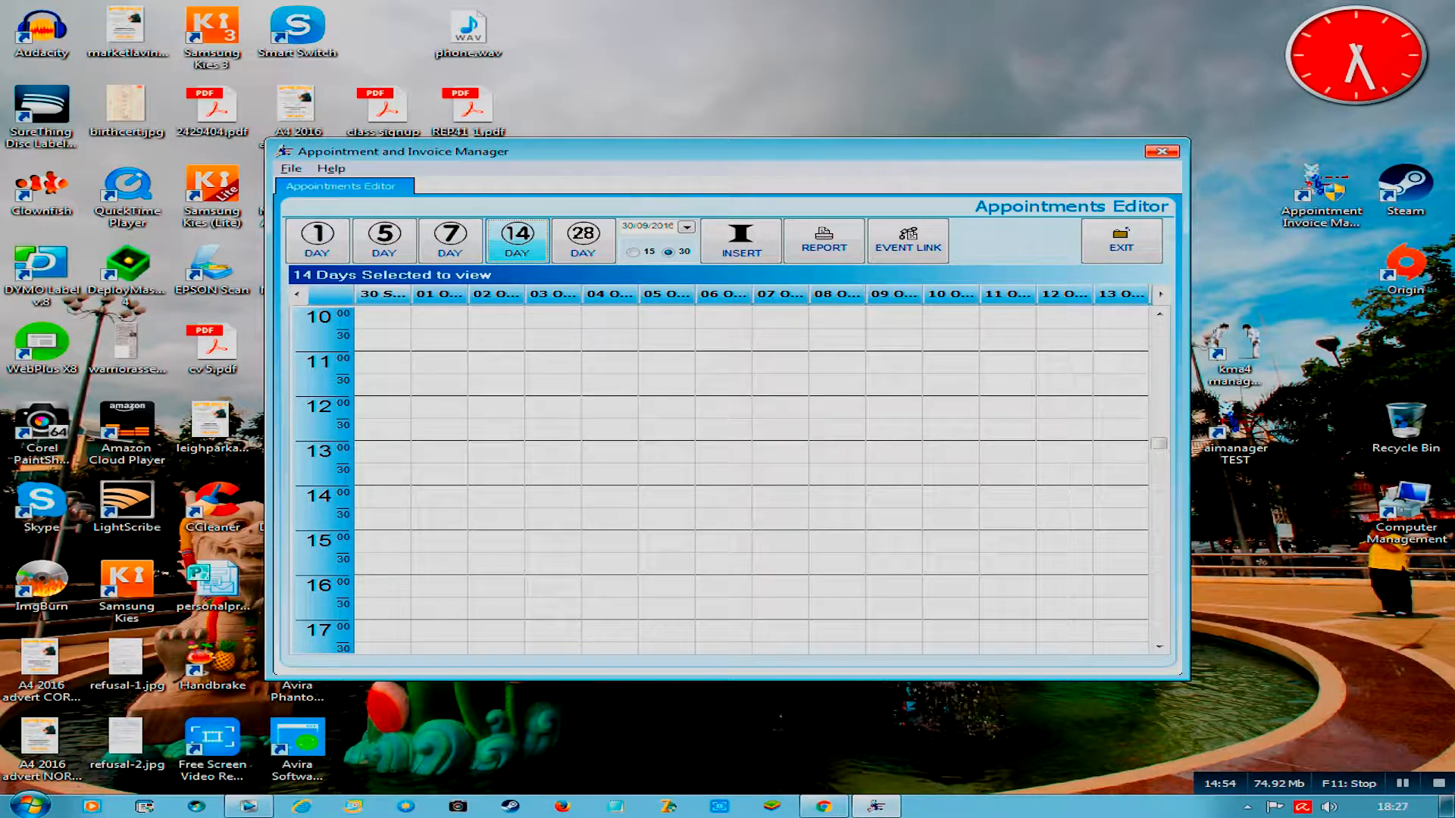
click(587, 237)
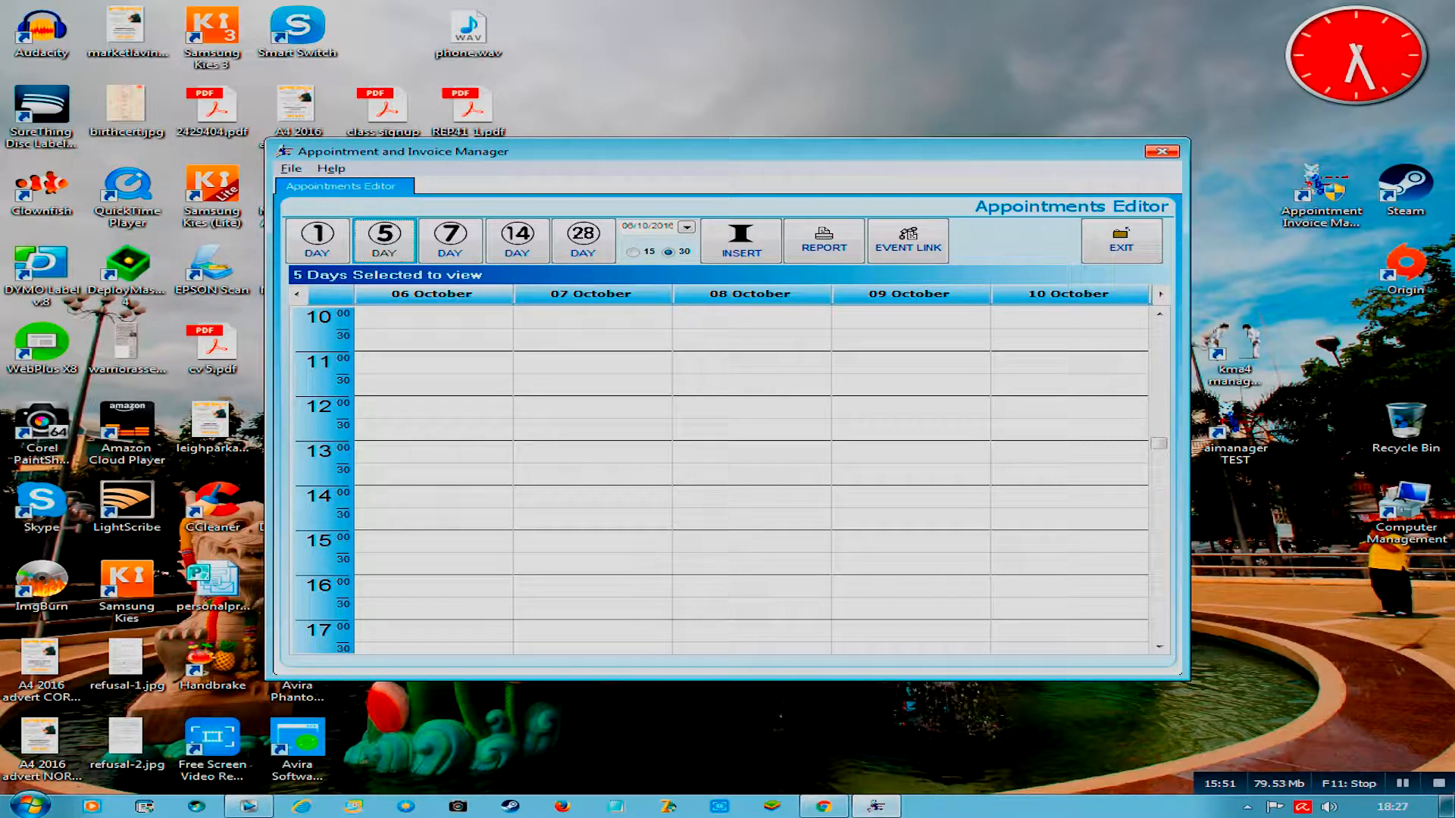
Step: Start a new invoiced event in the 13:00 to 14:00 slot on 06 October
click(434, 452)
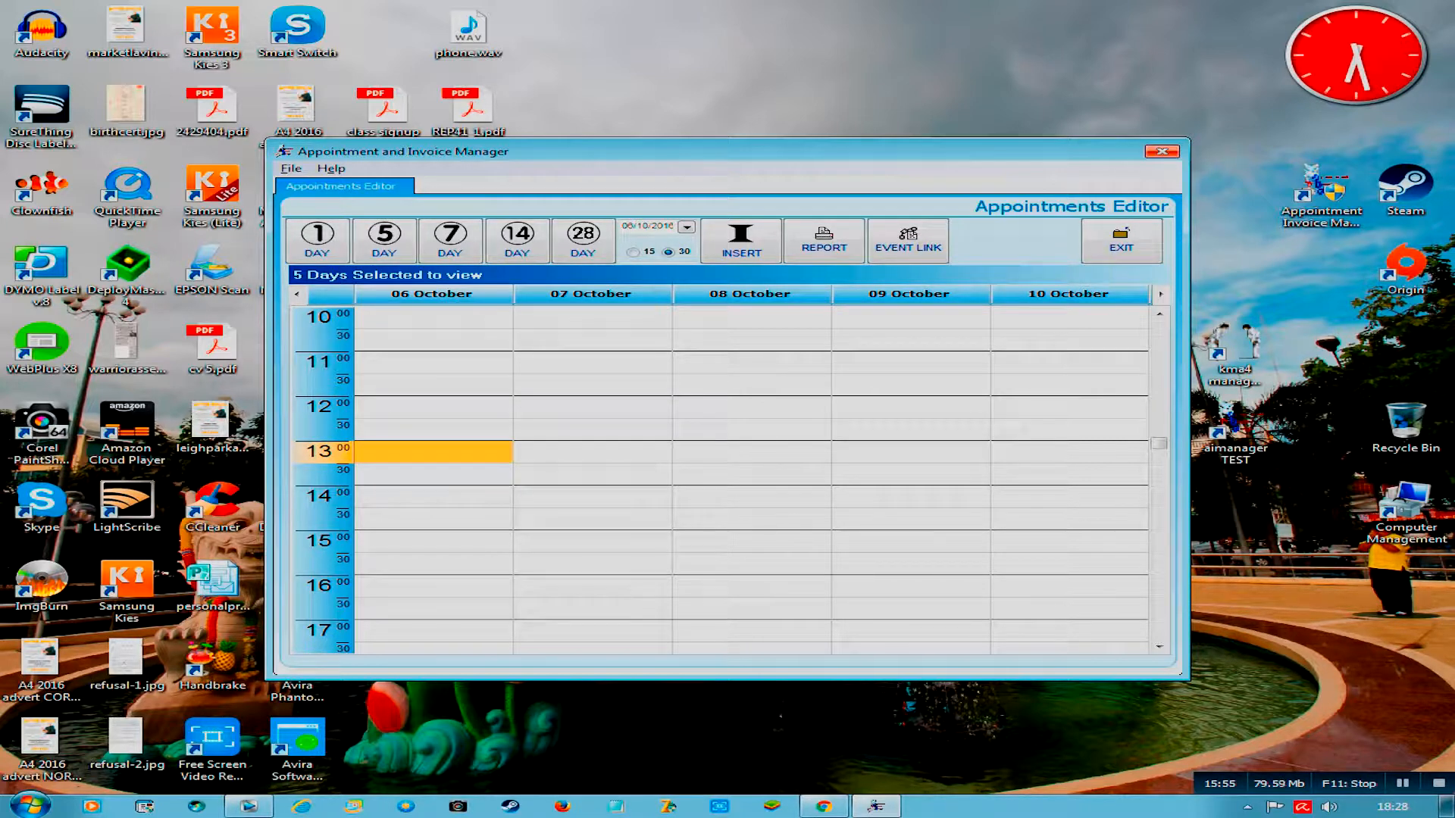
drag(434, 452, 433, 474)
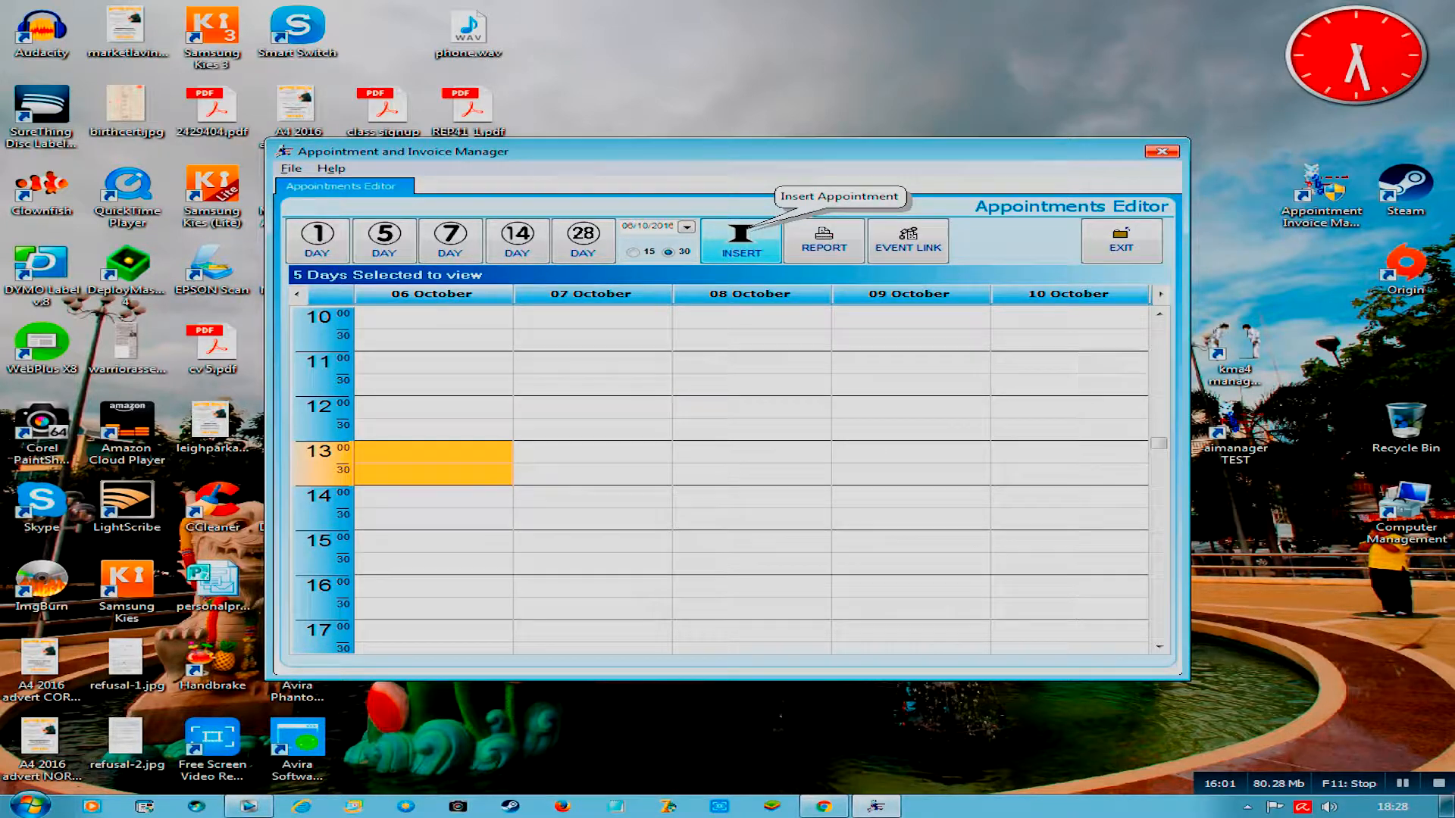
click(741, 237)
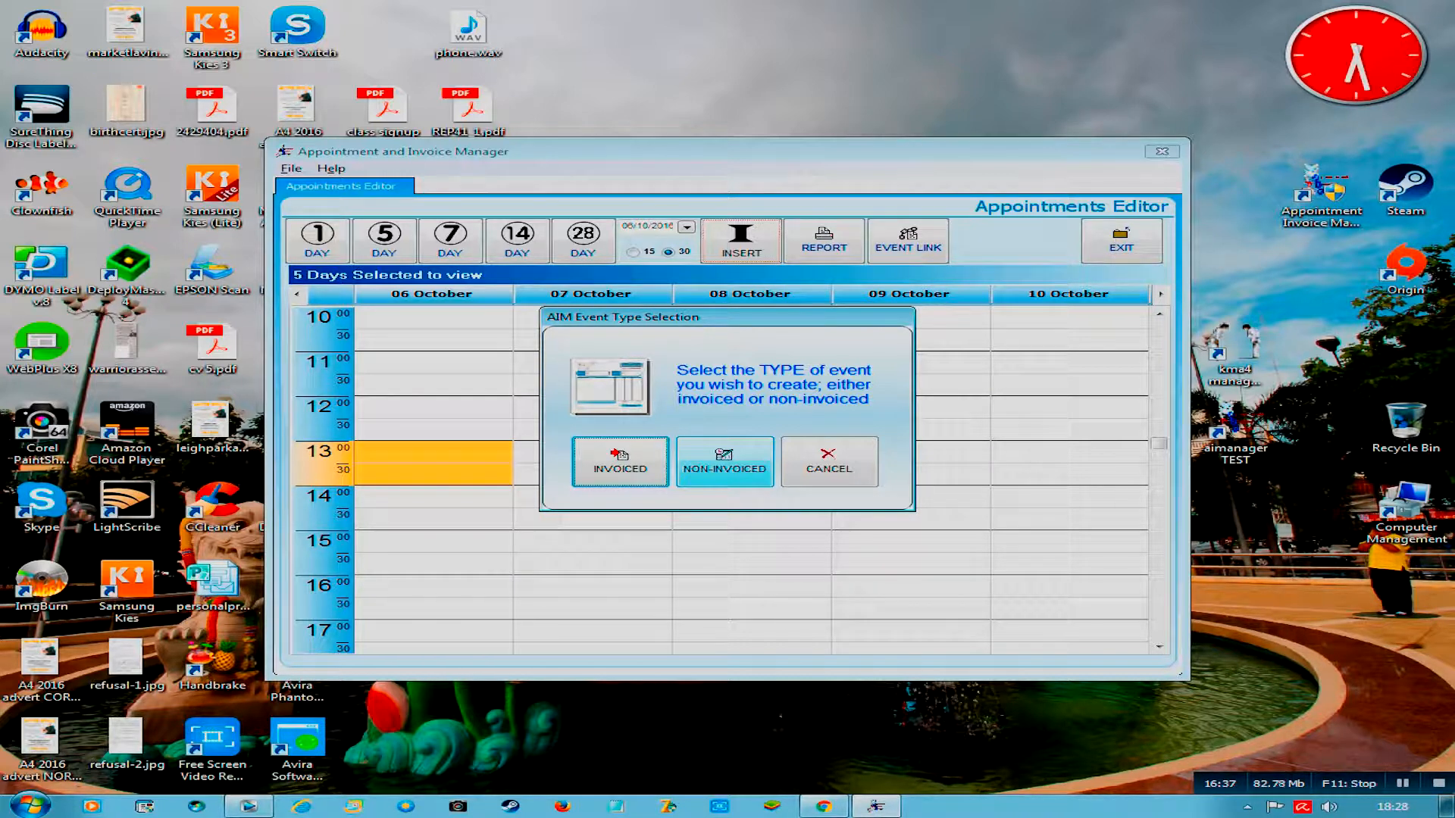
click(620, 461)
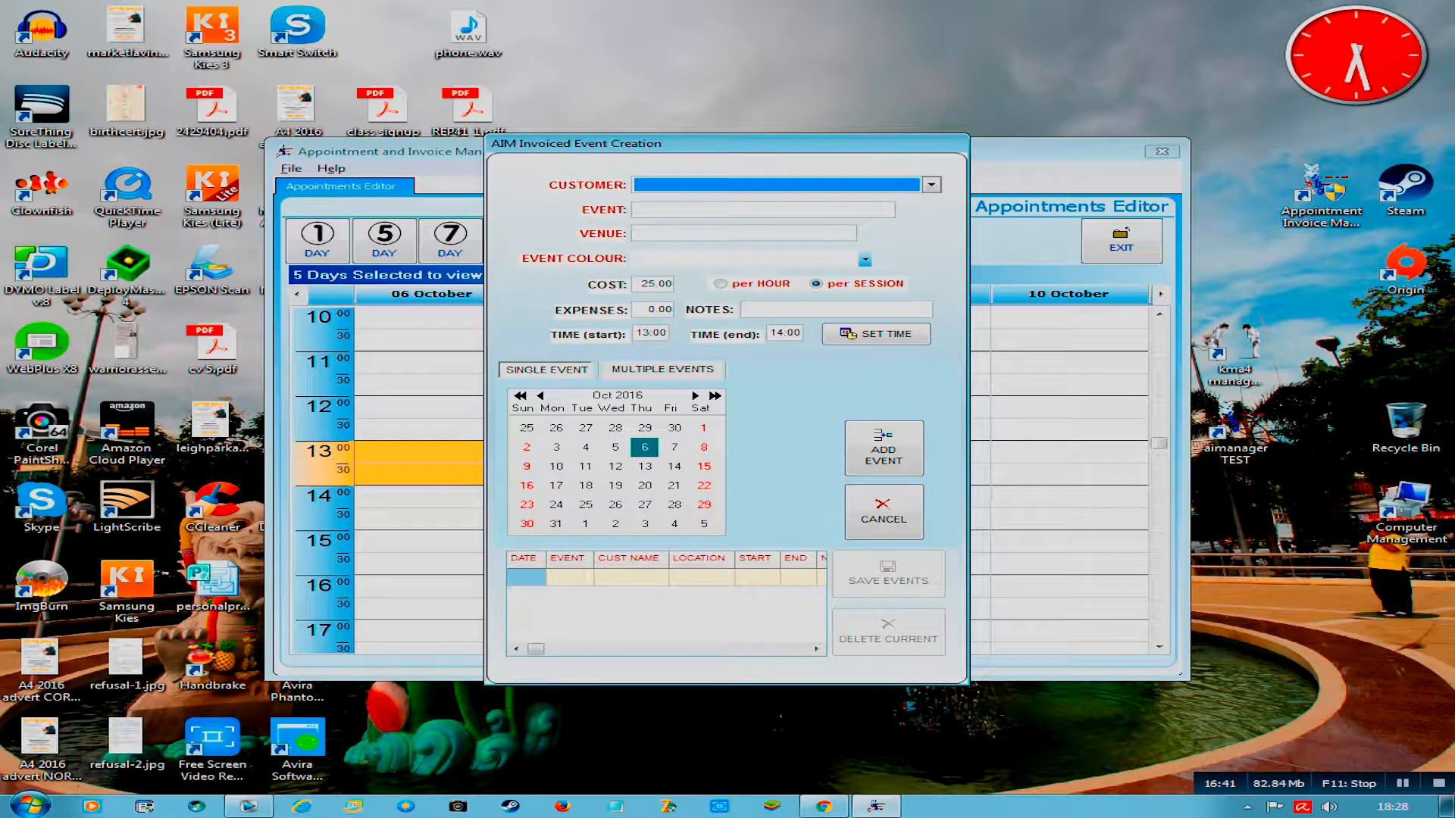
Step: Assign the event to the customer PARKINSON DISEASE SOCIETY (SALISBURY) and reset its times to the planner slot, 13:00 to 14:00
click(931, 184)
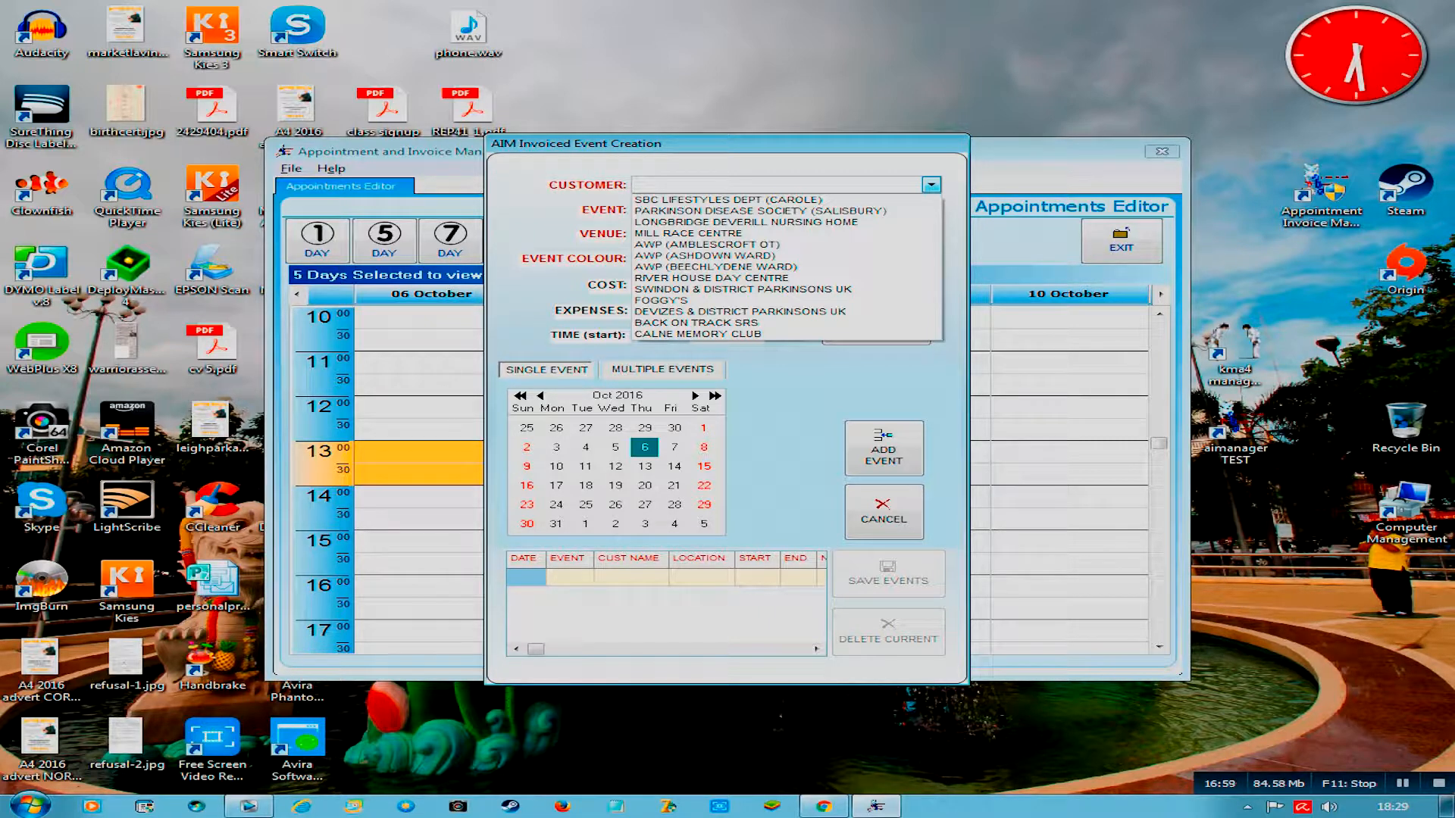
key(Down)
key(Up)
key(Up)
key(Return)
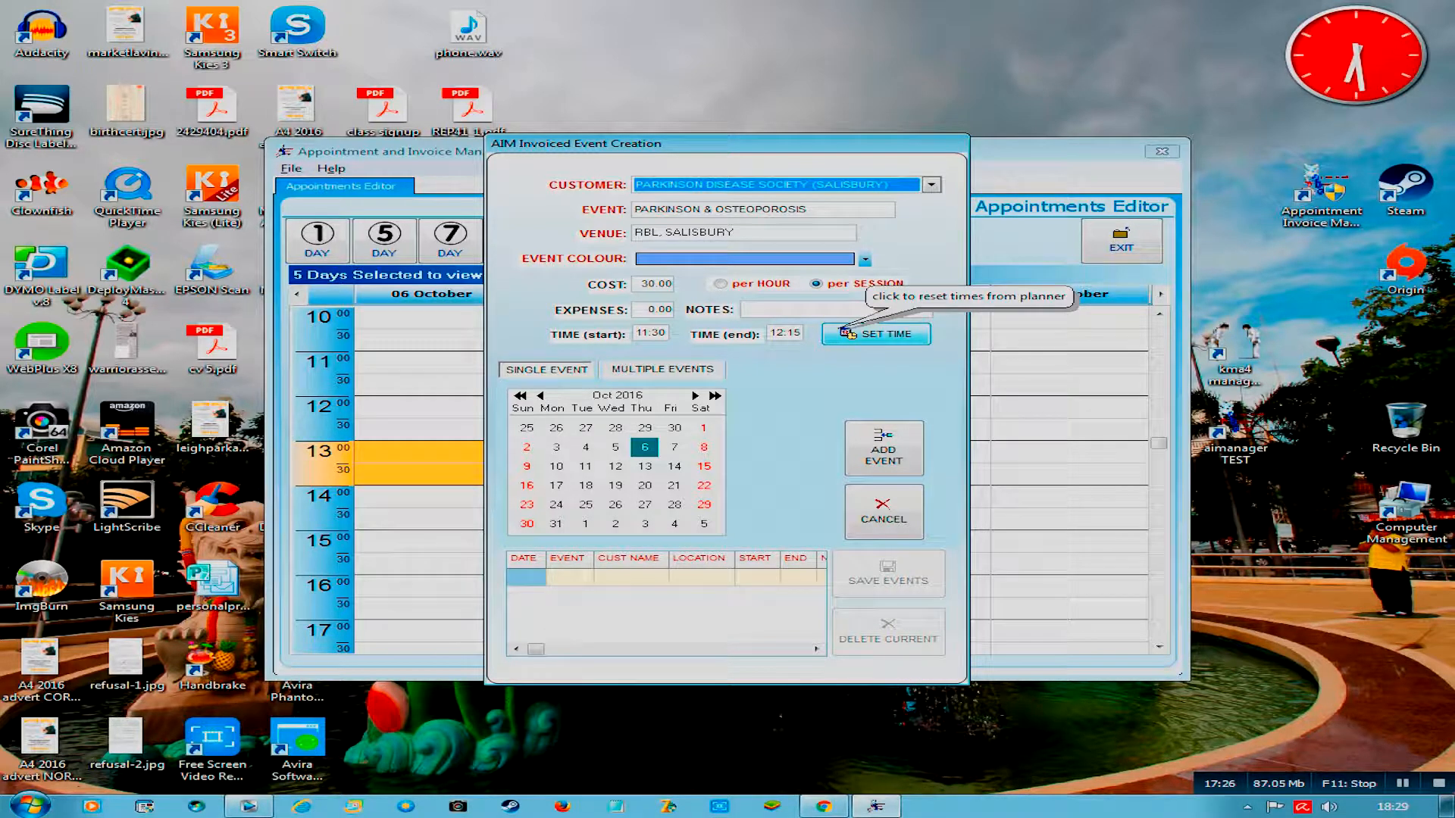
click(844, 330)
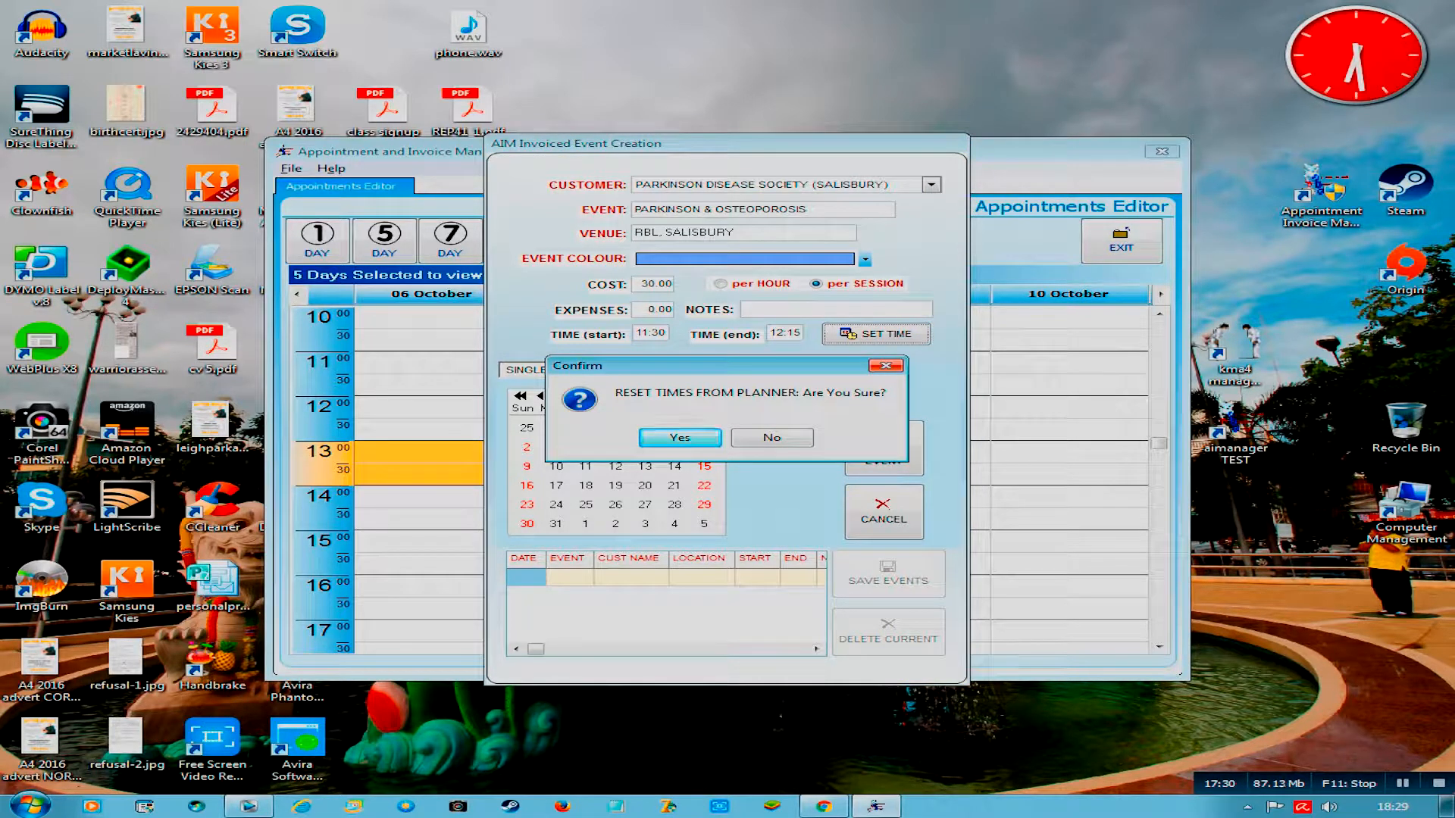
key(Return)
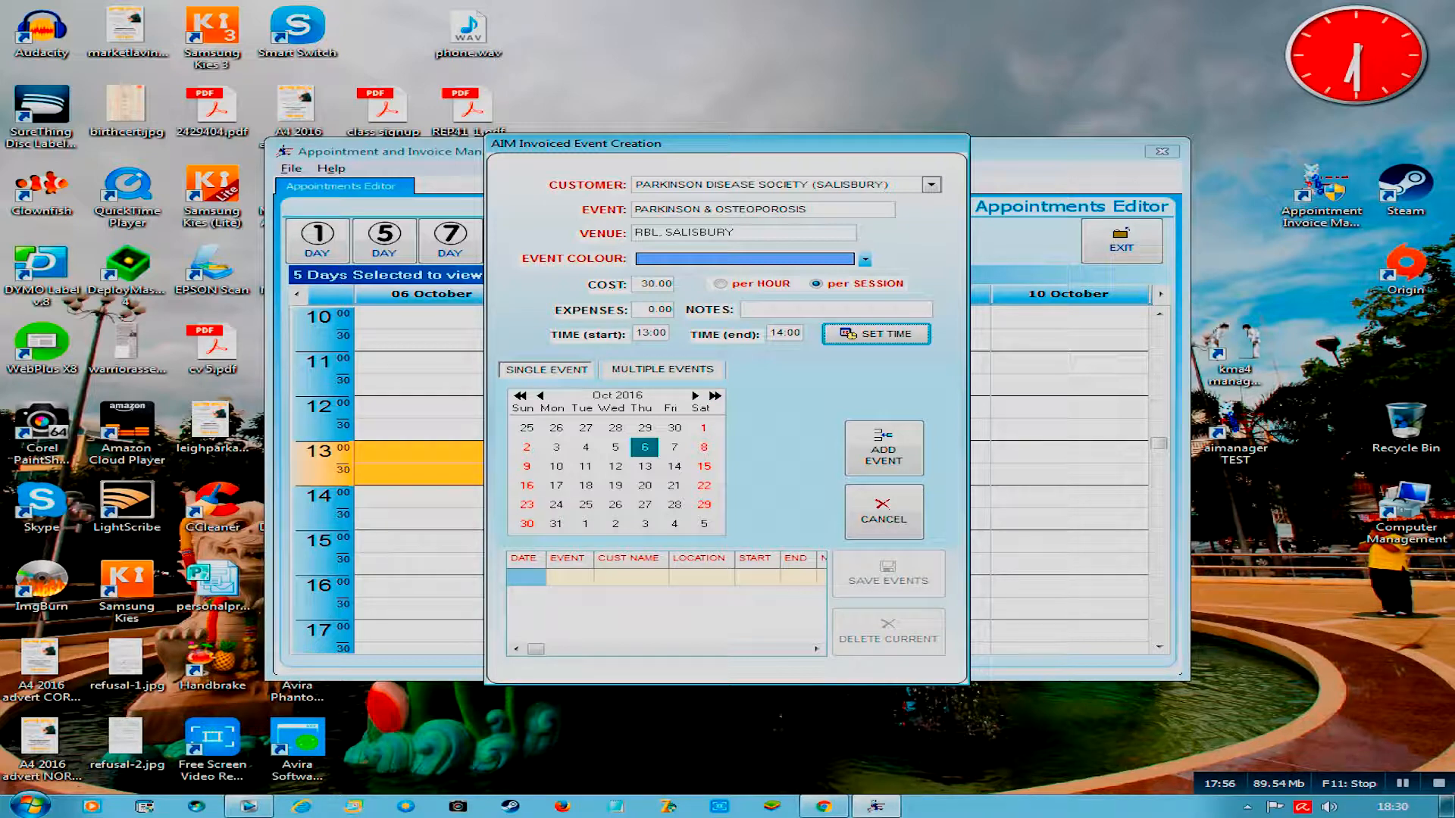
Step: Set up multiple events dated 06/10/2016, 20/10/2016 and 03/11/2016, and remove the 03/11/2016 date from the list
click(663, 369)
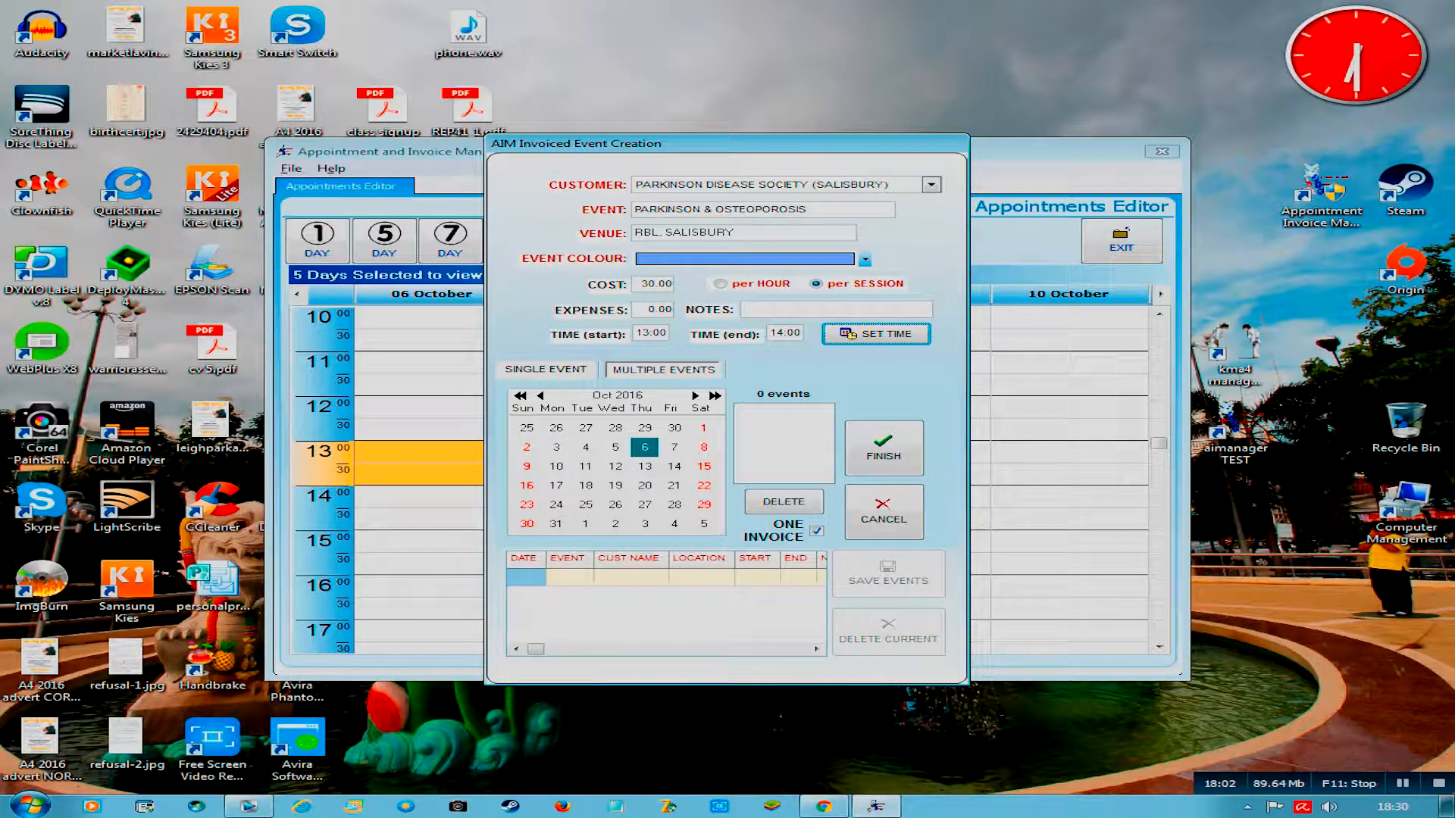
click(850, 336)
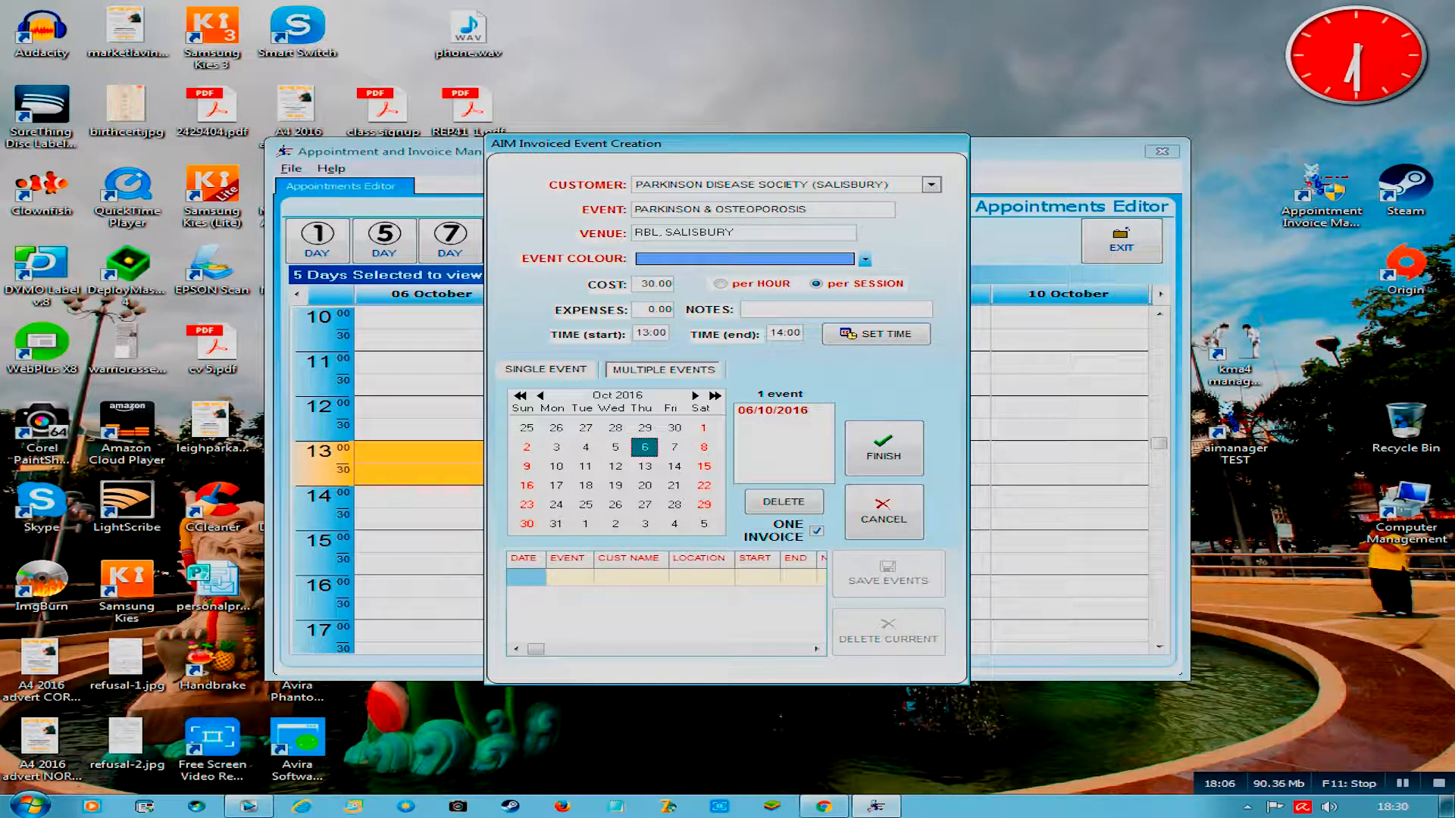
click(644, 485)
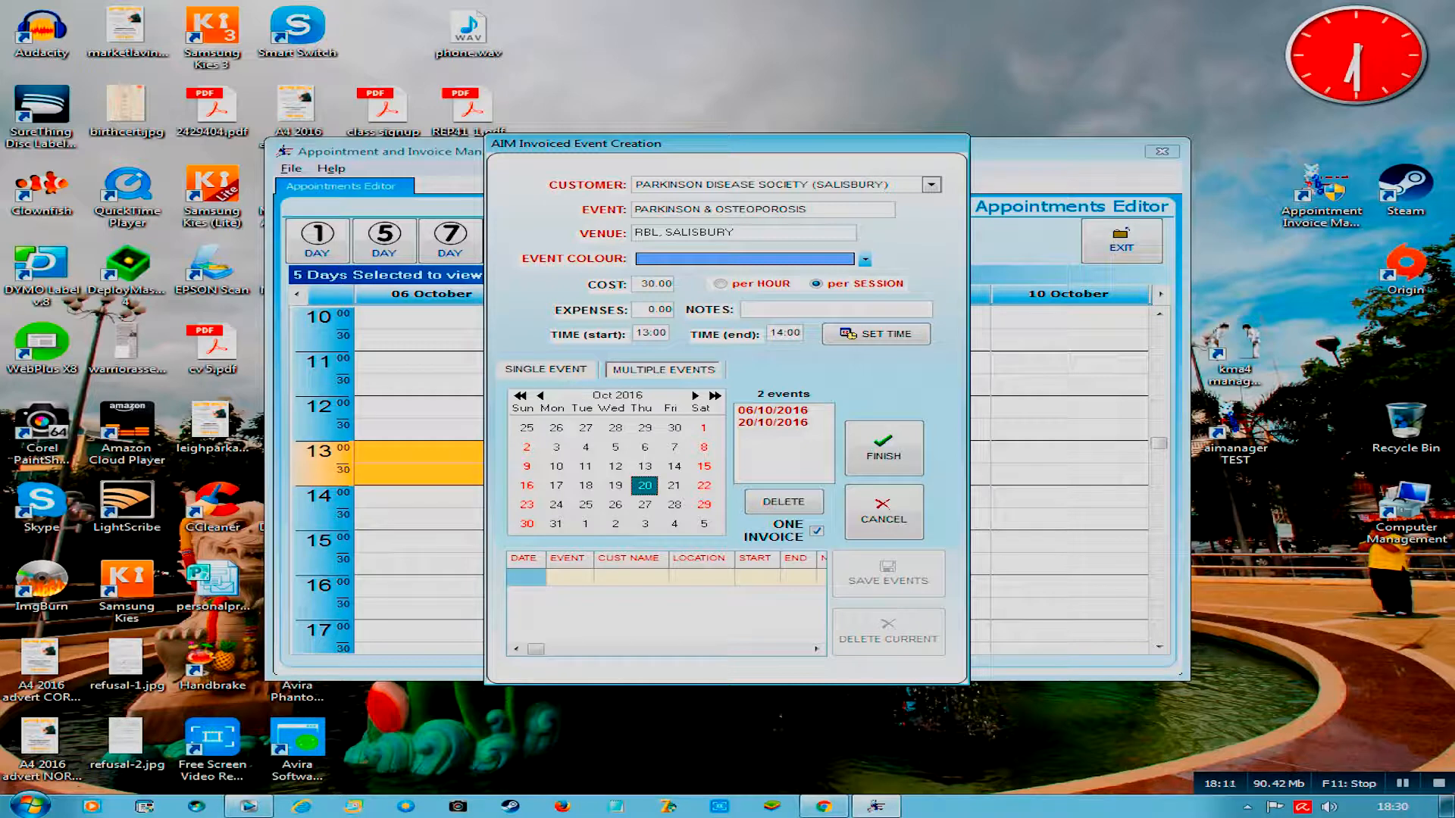
click(645, 524)
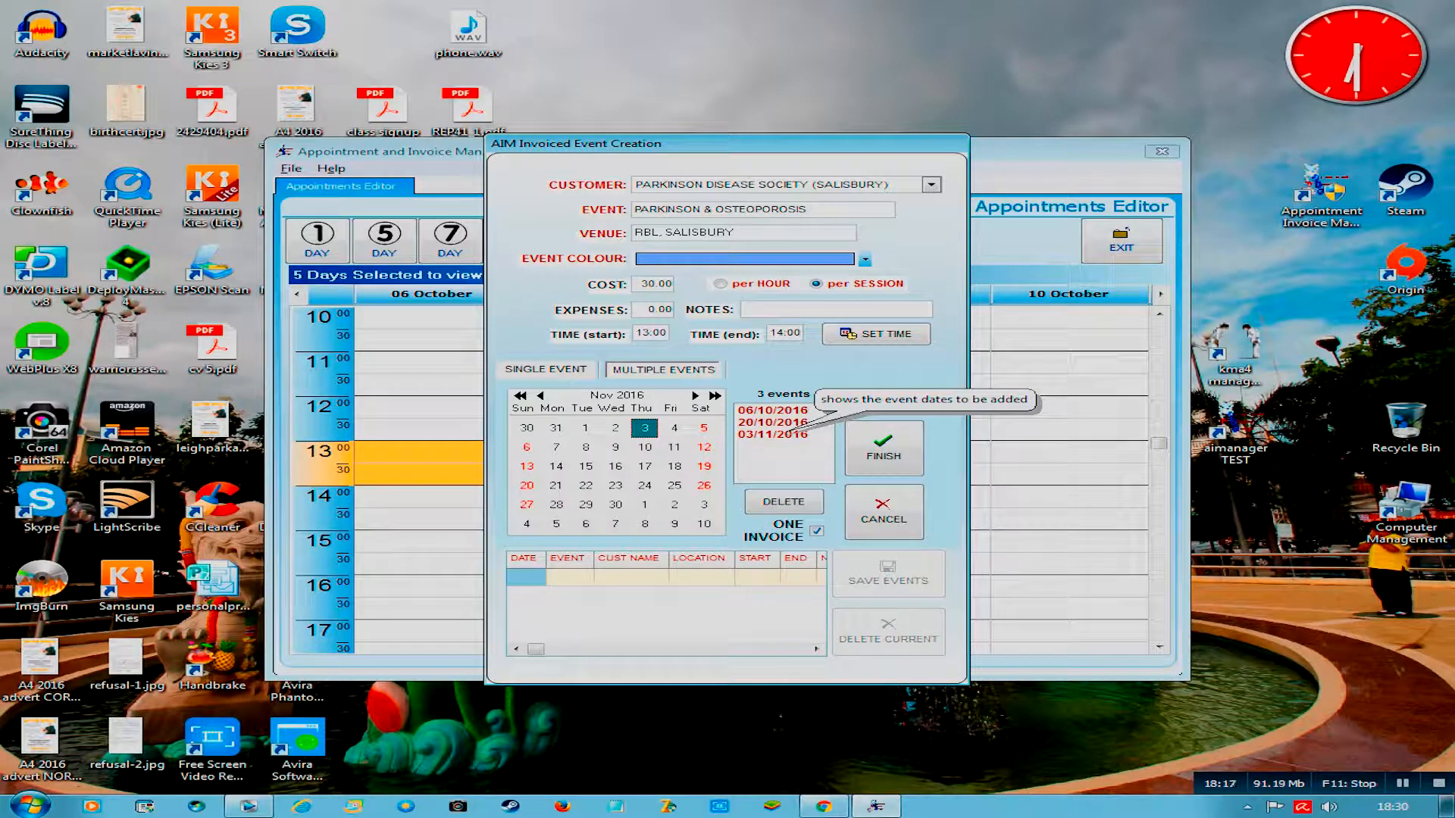
click(789, 434)
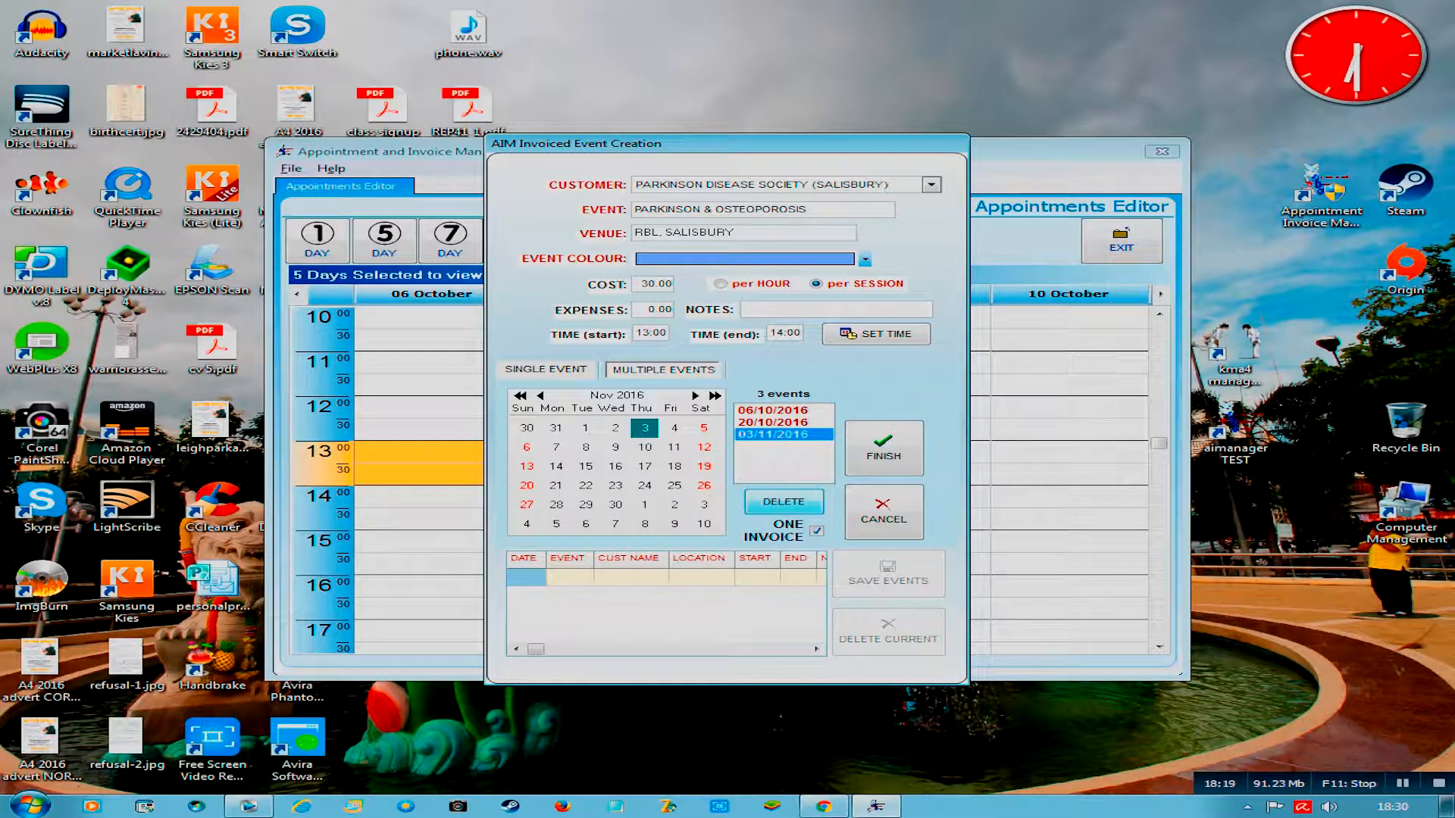
click(758, 500)
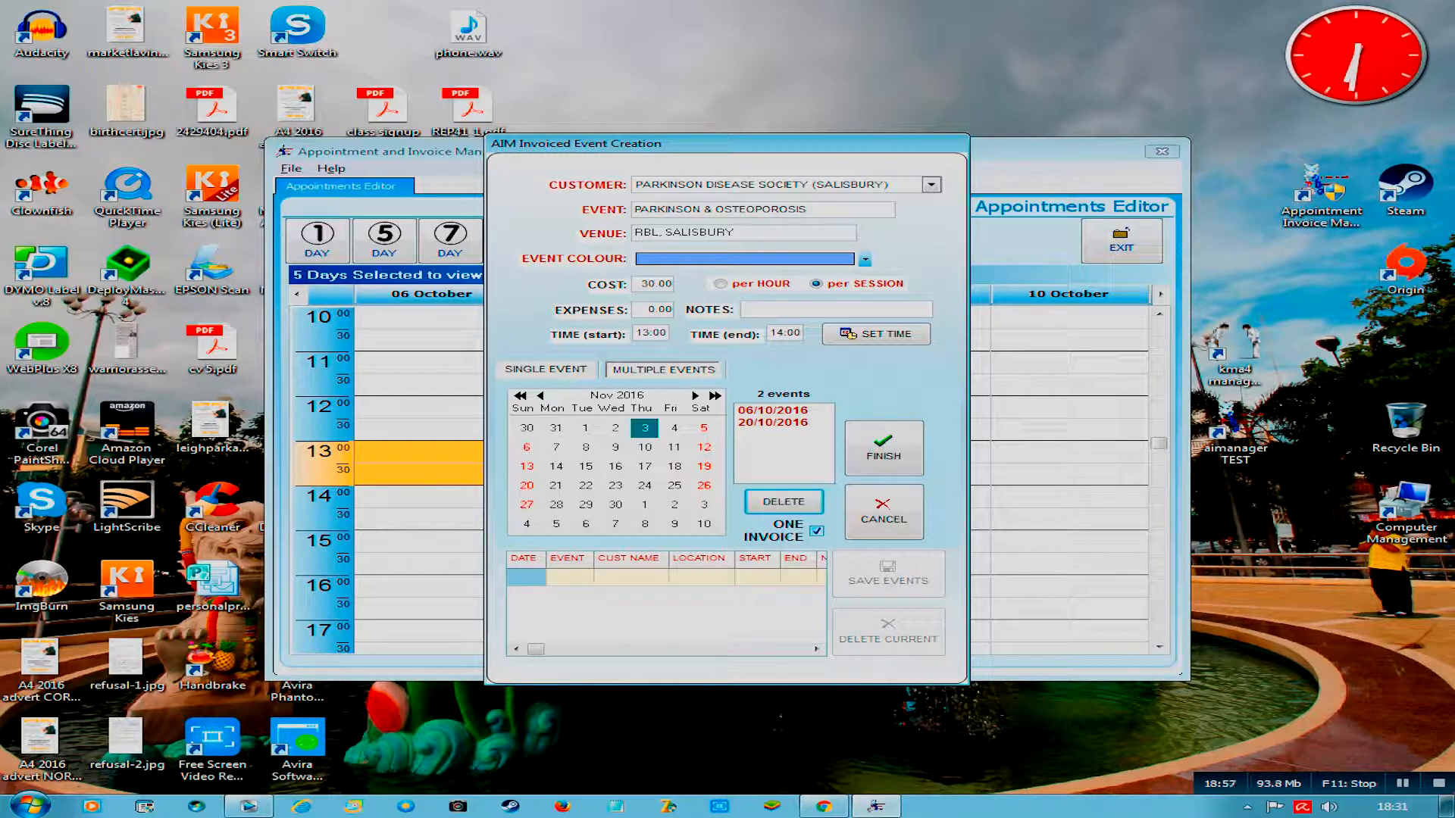
Step: Finish the date list and save the two PARKINSON & OSTEOPOROSIS events to the planner
click(883, 447)
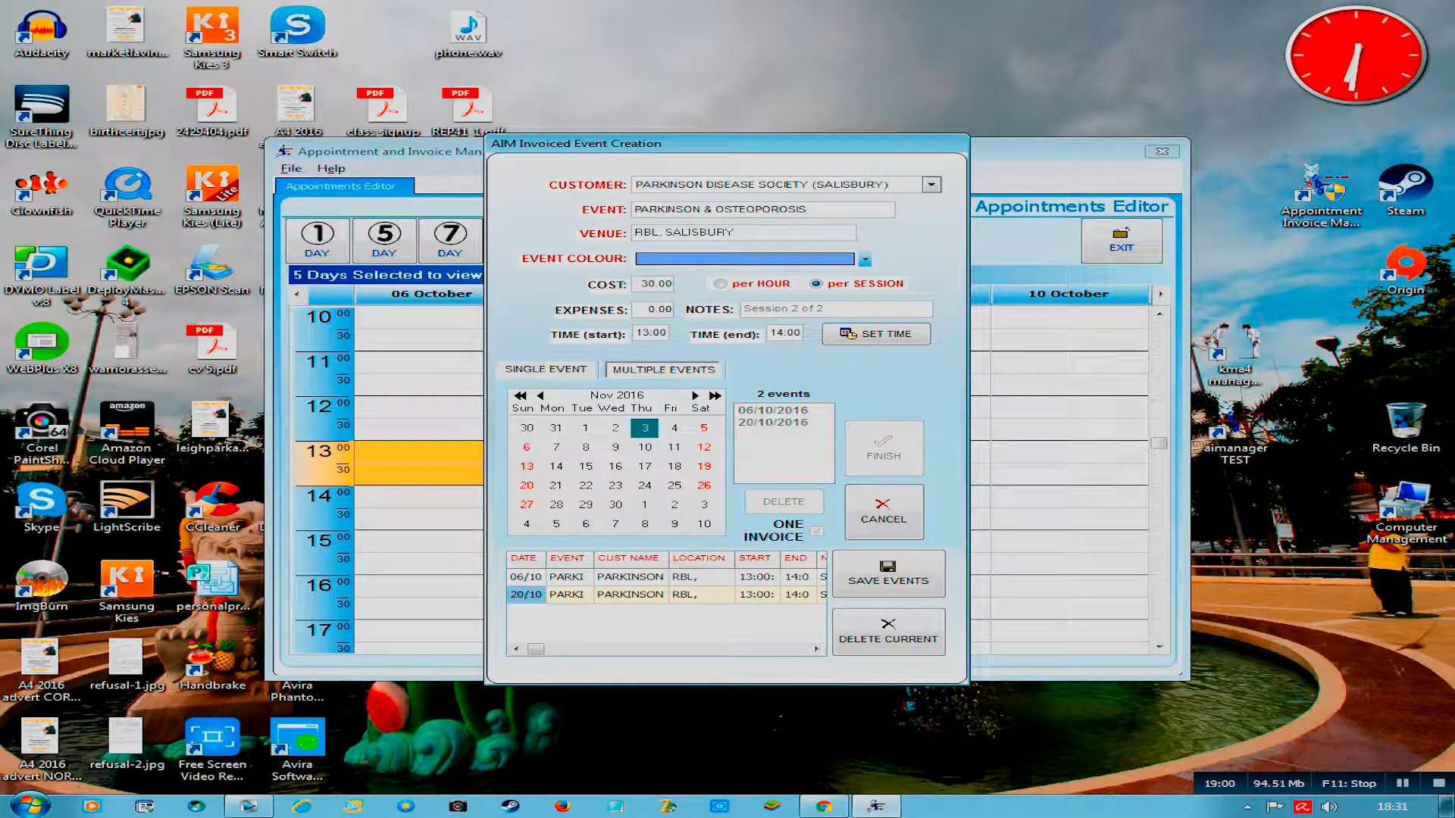
click(701, 595)
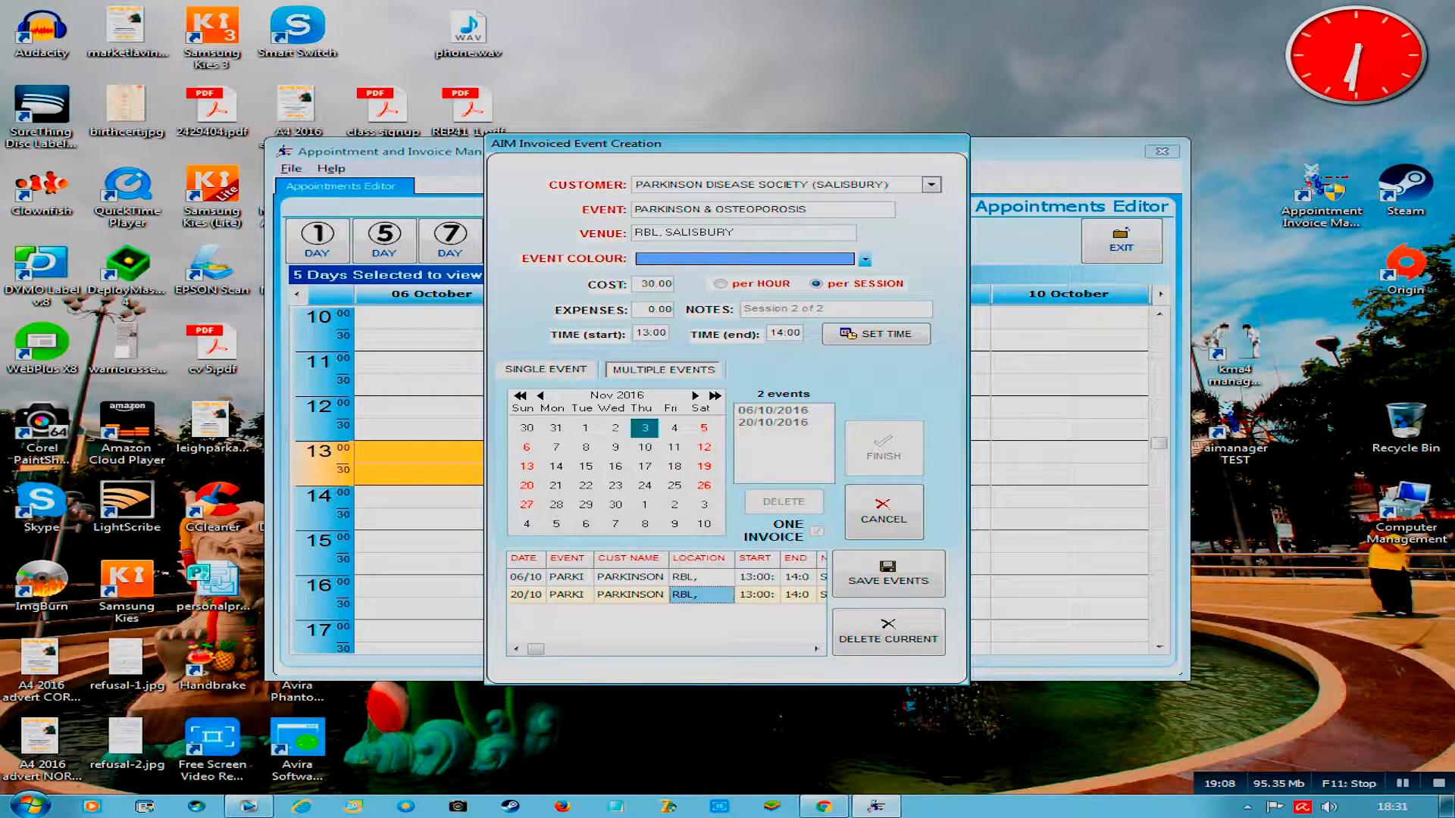
click(888, 574)
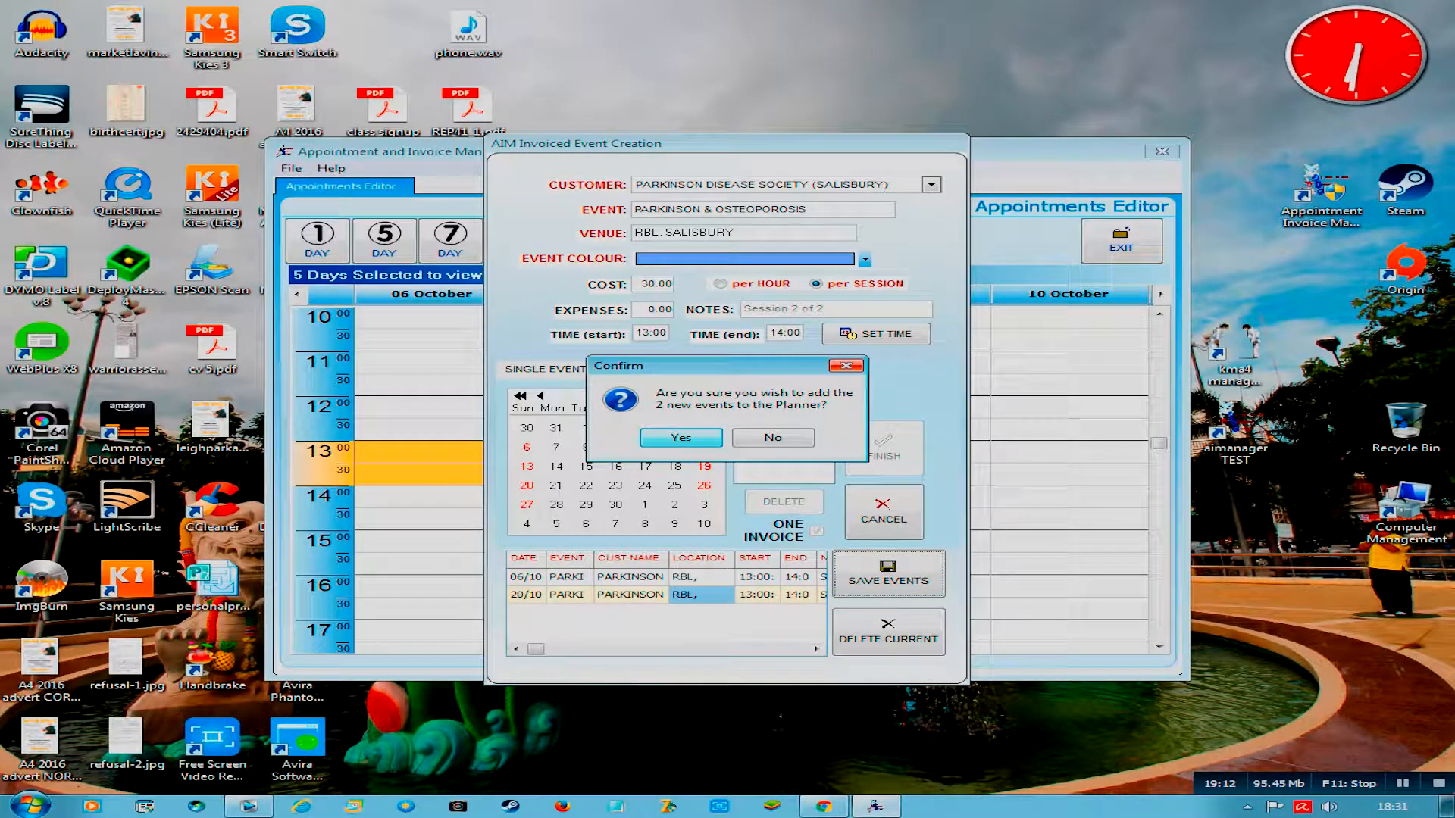
key(Return)
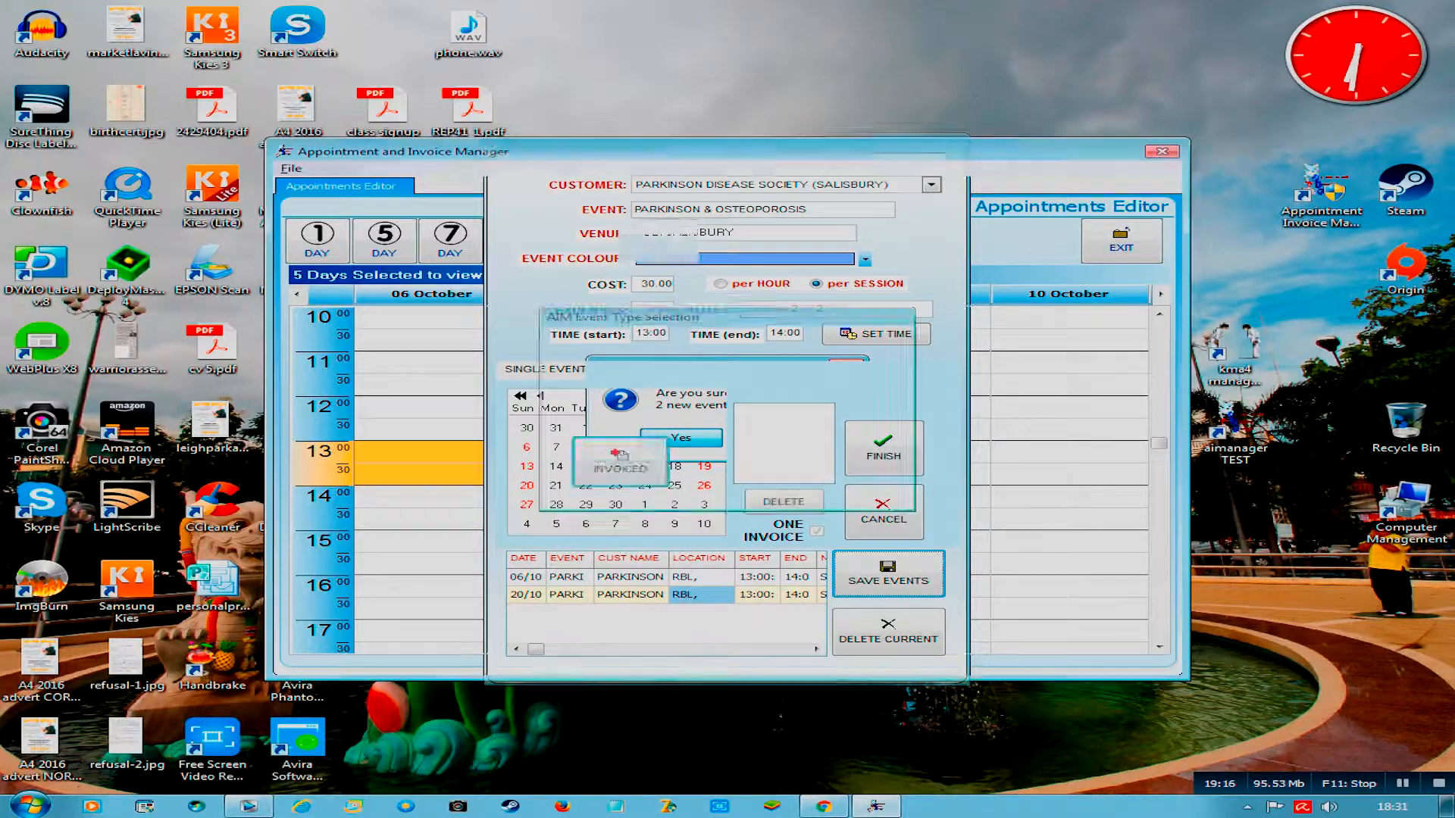
Step: Check the new appointments in the planner over 14 days and over 28 days
mouse_move(455, 462)
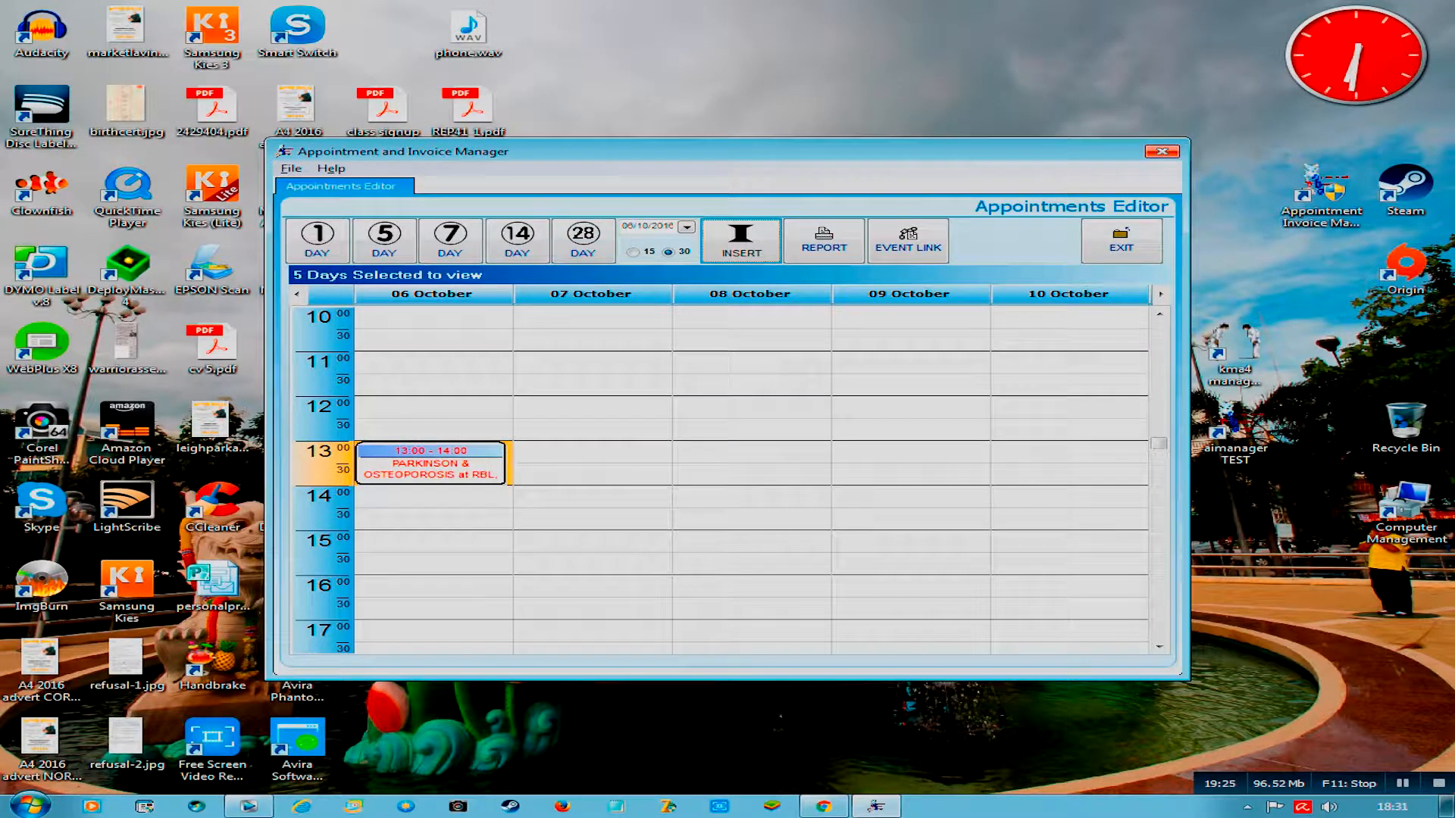
click(517, 236)
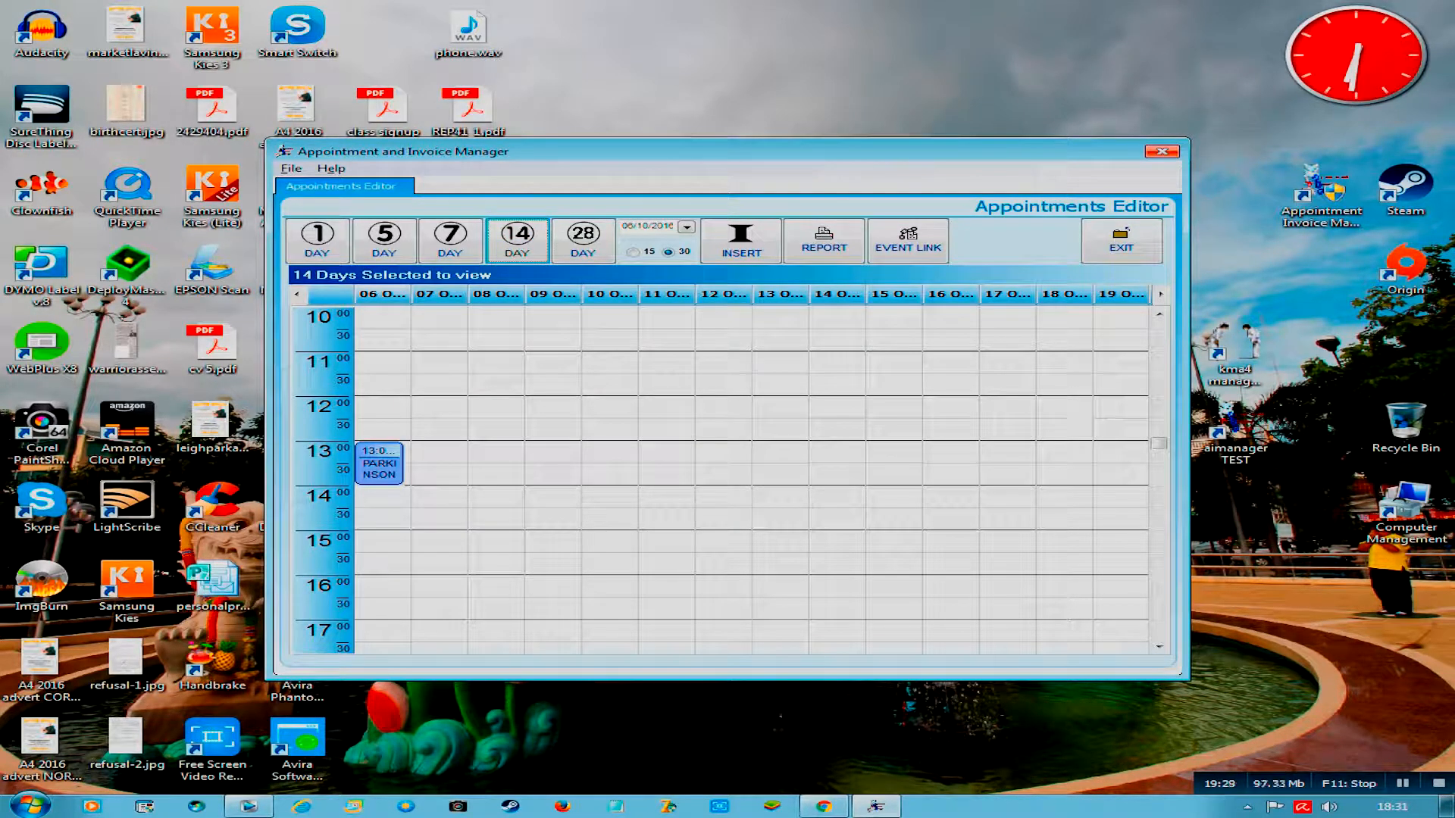
click(582, 239)
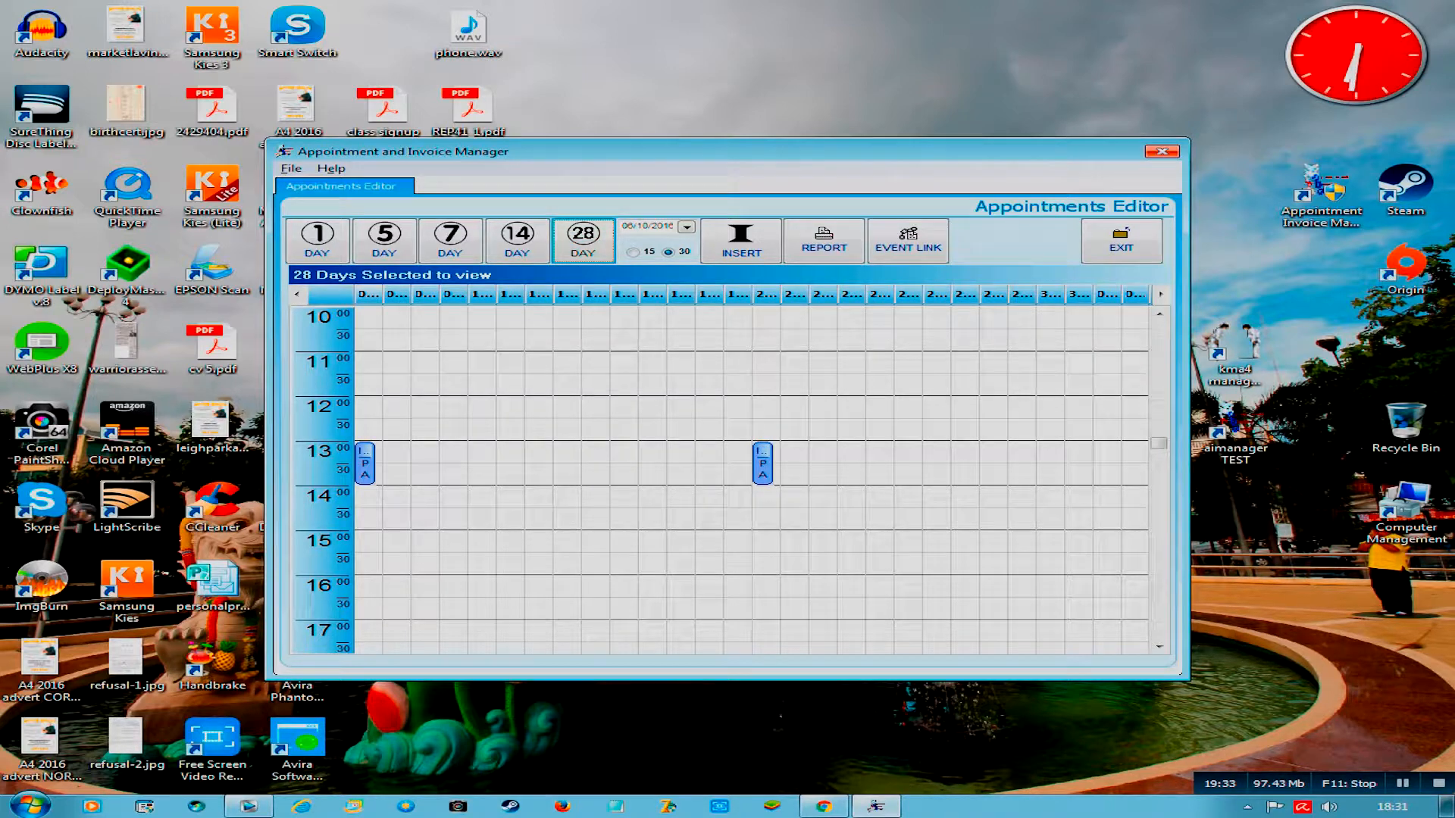
Step: Open the 18/10/2016 PARKINSON & OSTEOPOROSIS event from the one-day view and unlink it from the 06/10/2016 event
mouse_move(761, 479)
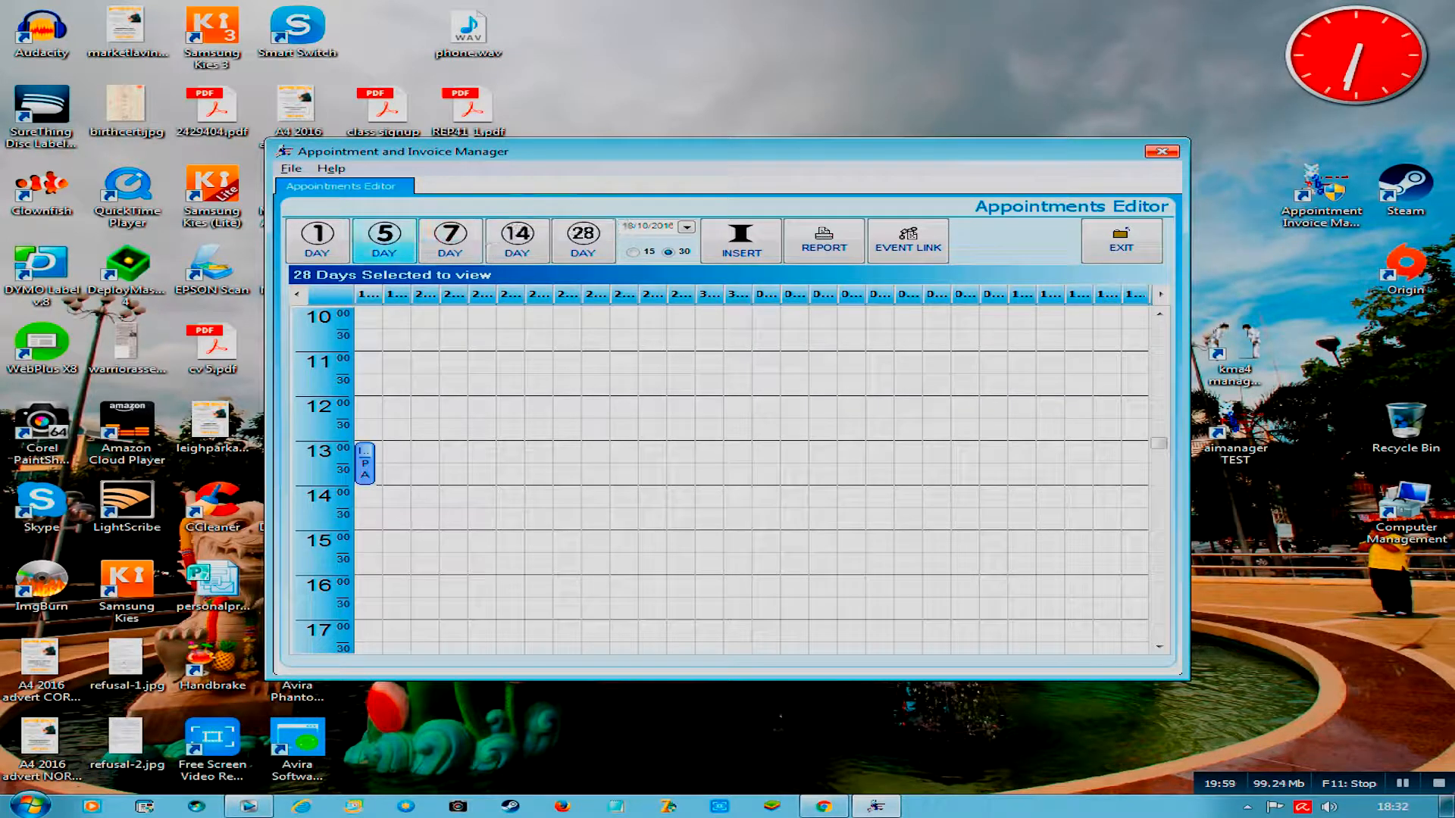
click(317, 240)
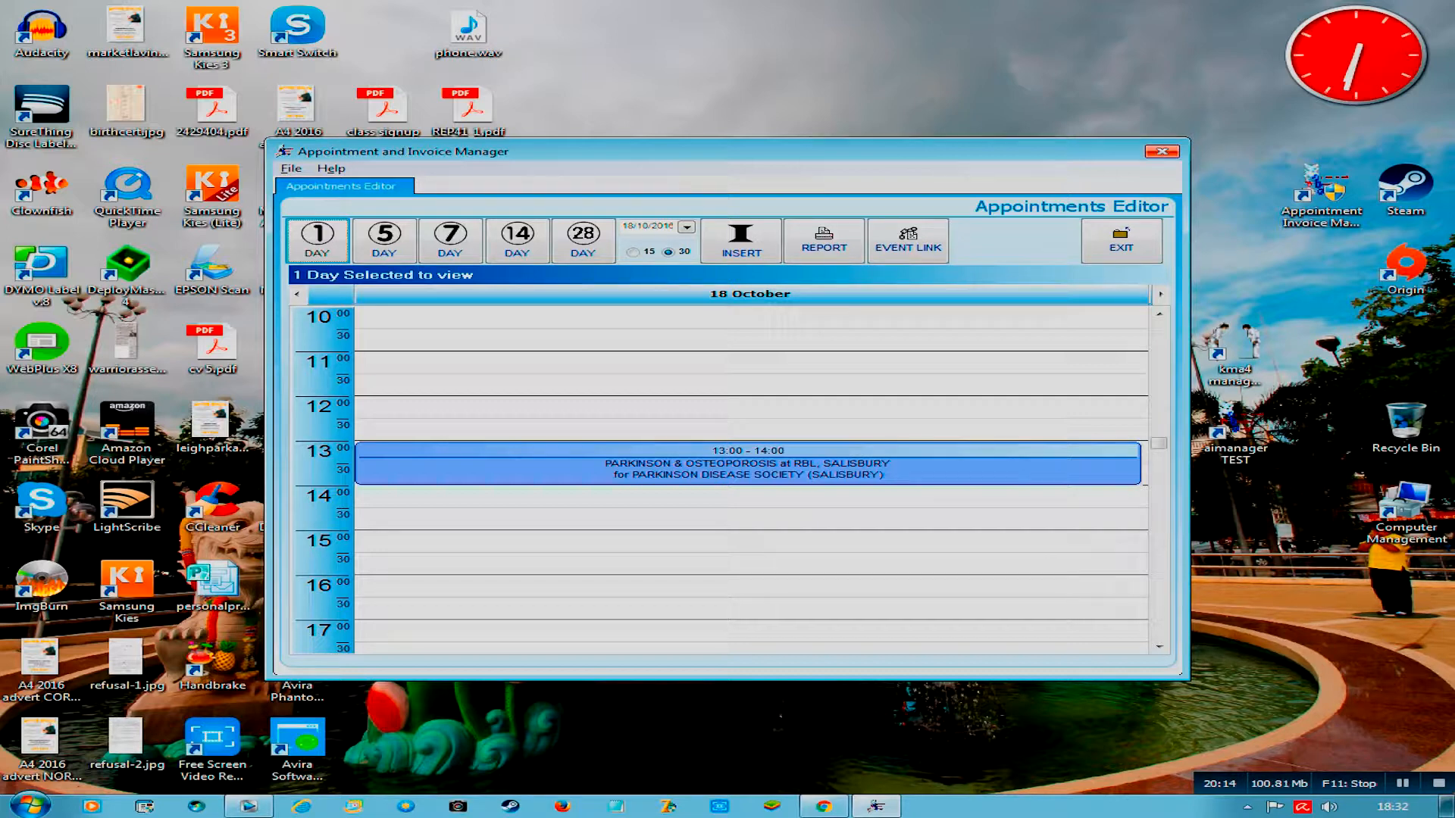
double_click(748, 462)
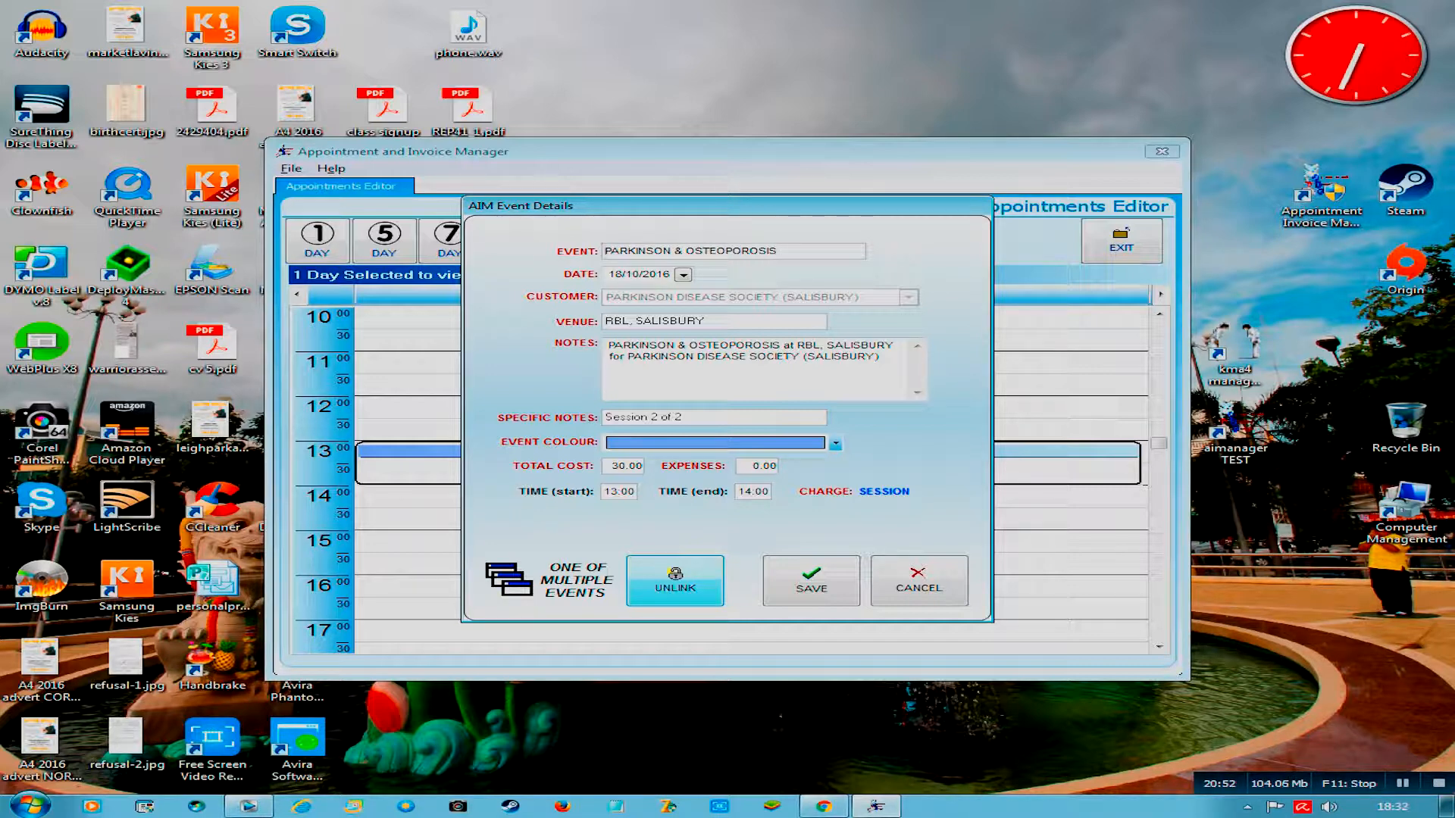
click(675, 581)
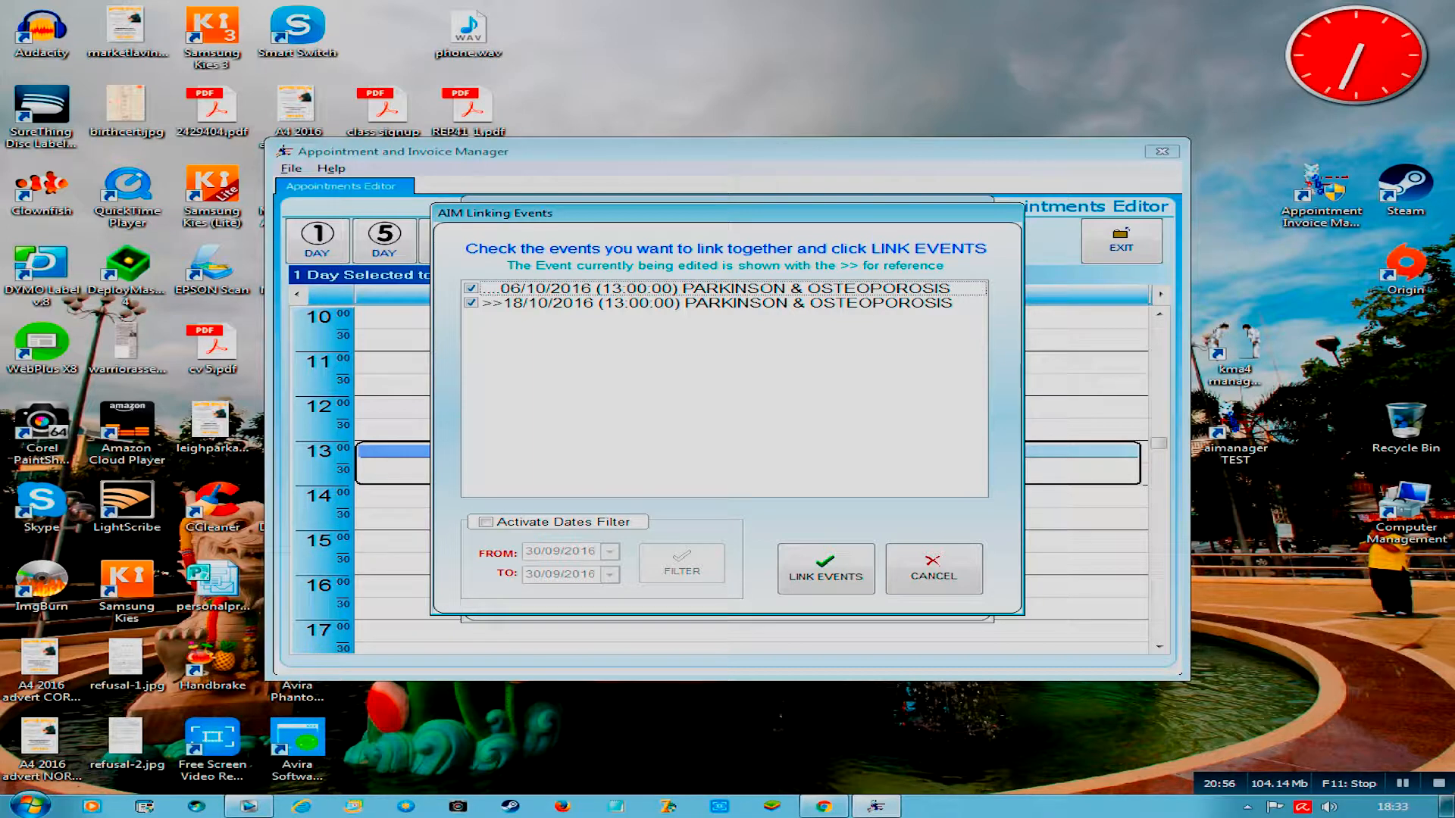
click(471, 288)
click(471, 303)
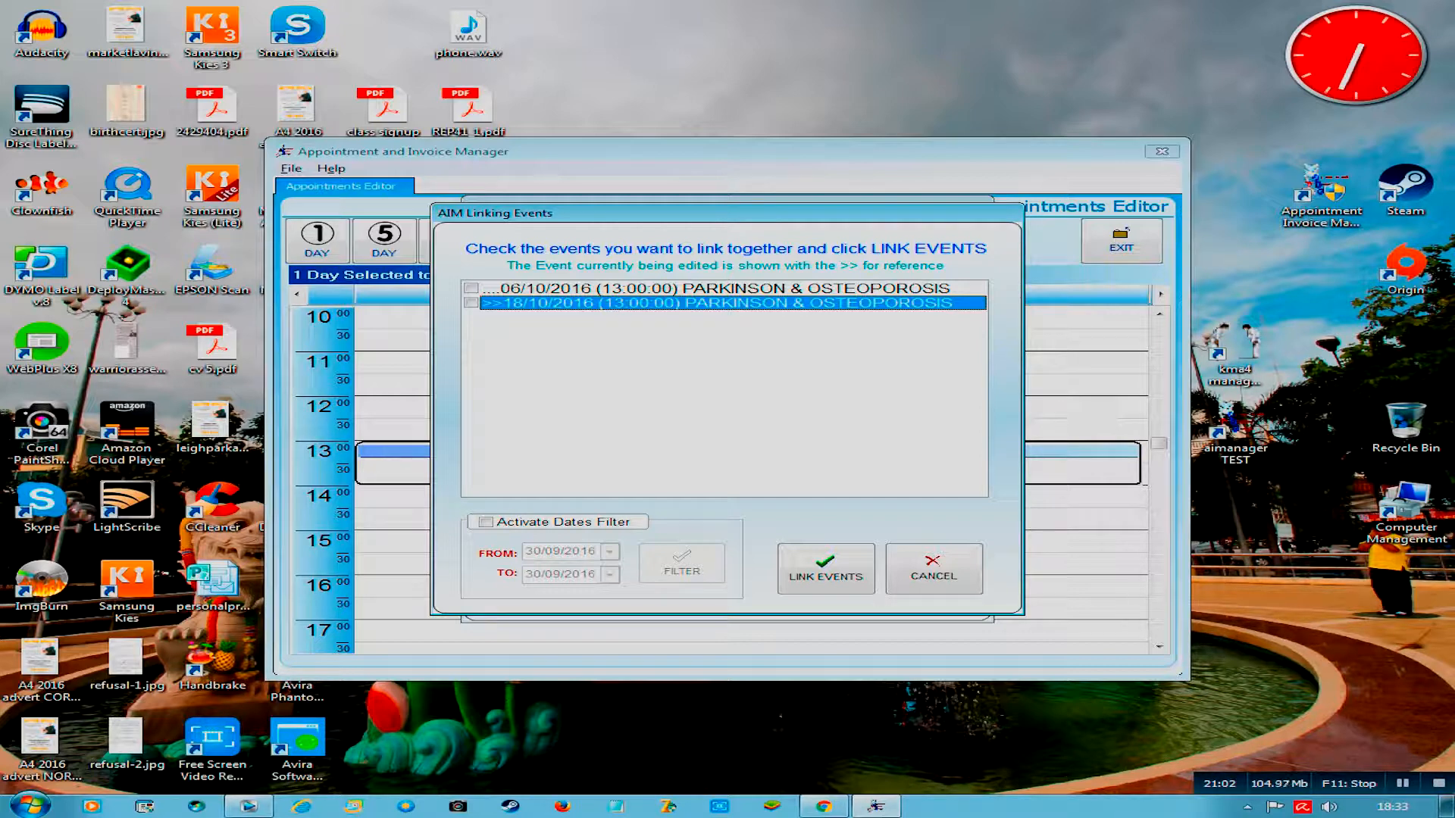
click(826, 568)
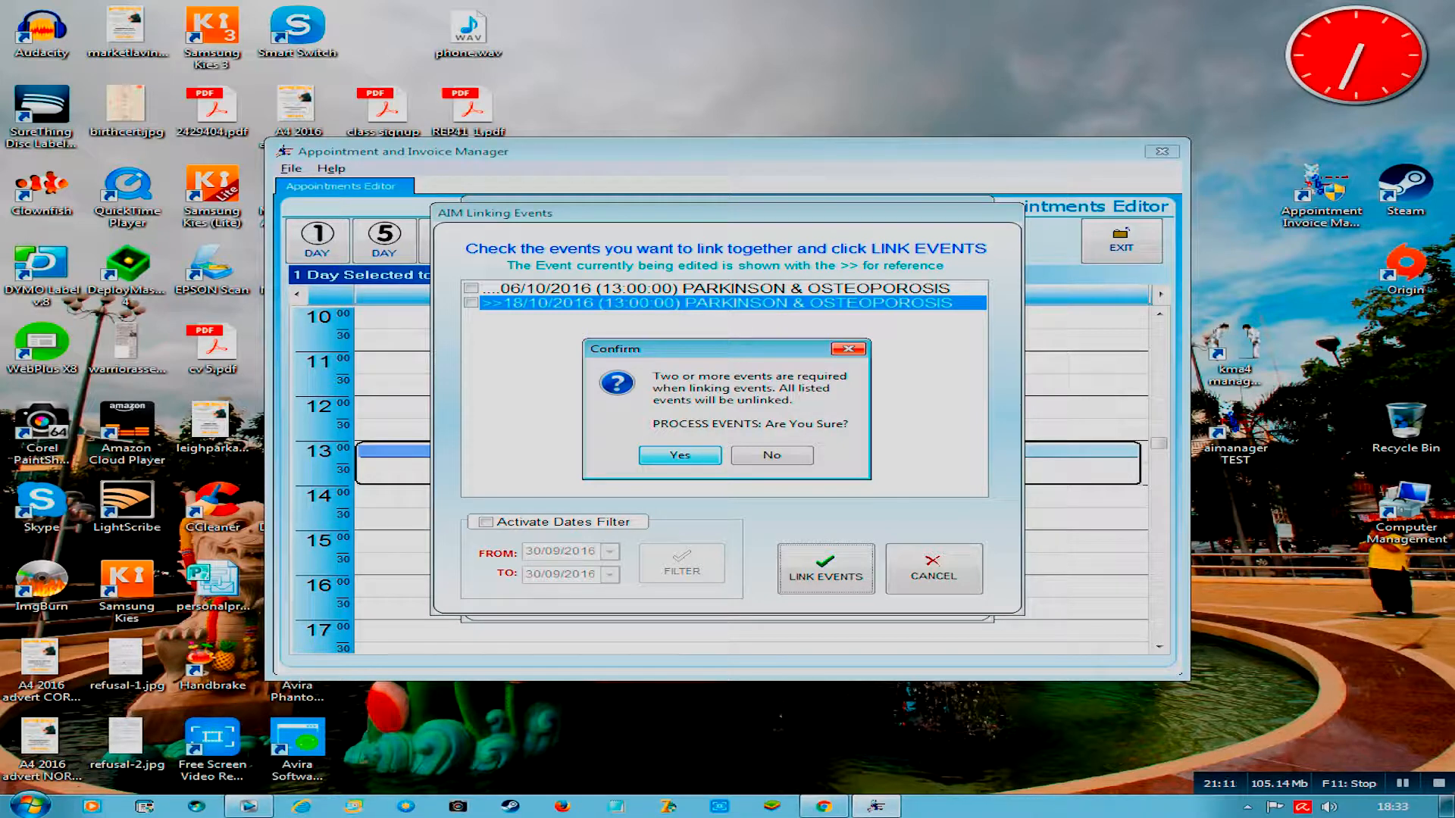
key(Return)
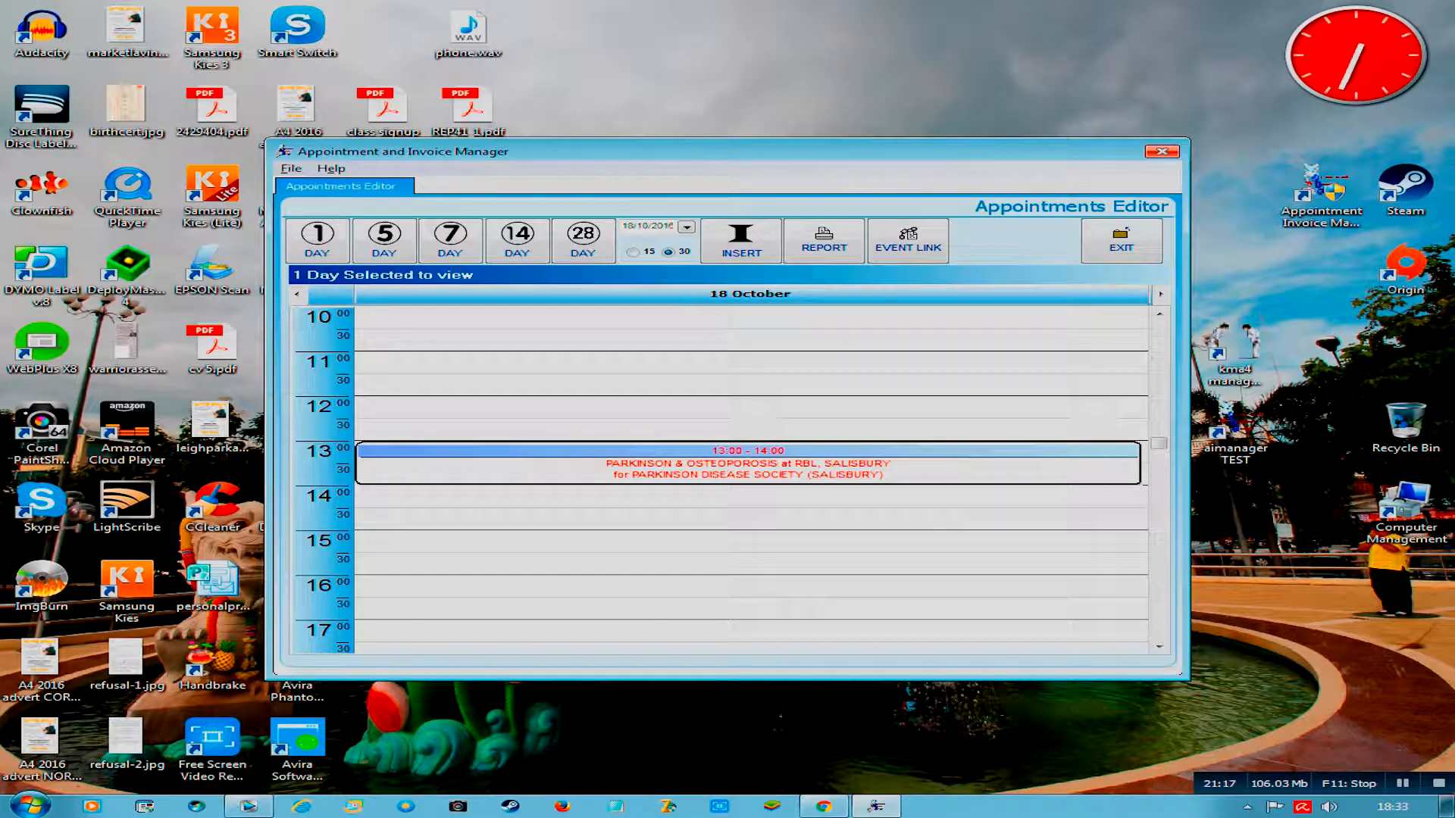
Step: Reopen the 18/10/2016 event, select PARKINSON DISEASE SOCIETY (SALISBURY) as its customer, and link it with the 06/10/2016 event again
double_click(748, 464)
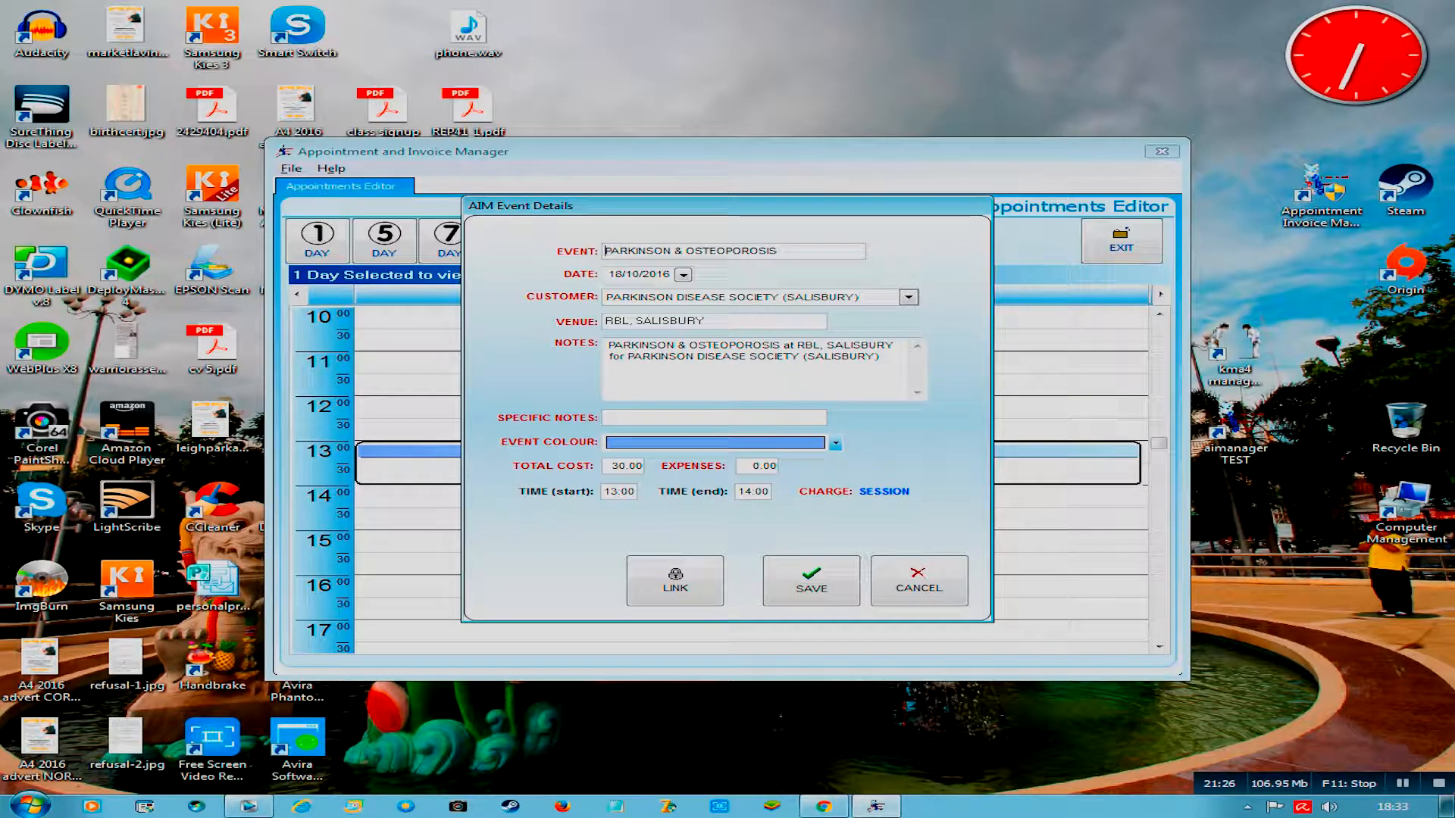
click(909, 297)
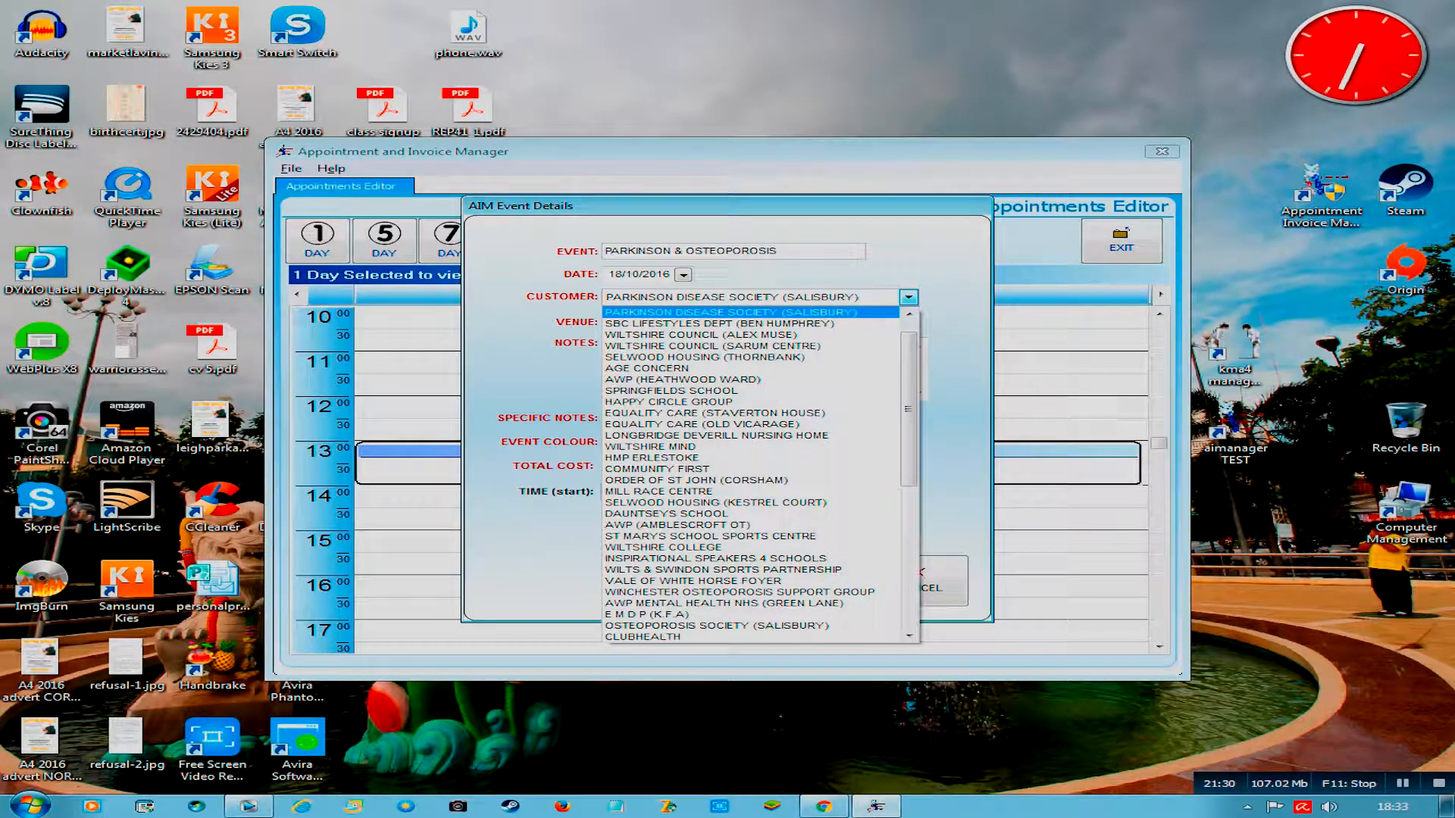
click(731, 312)
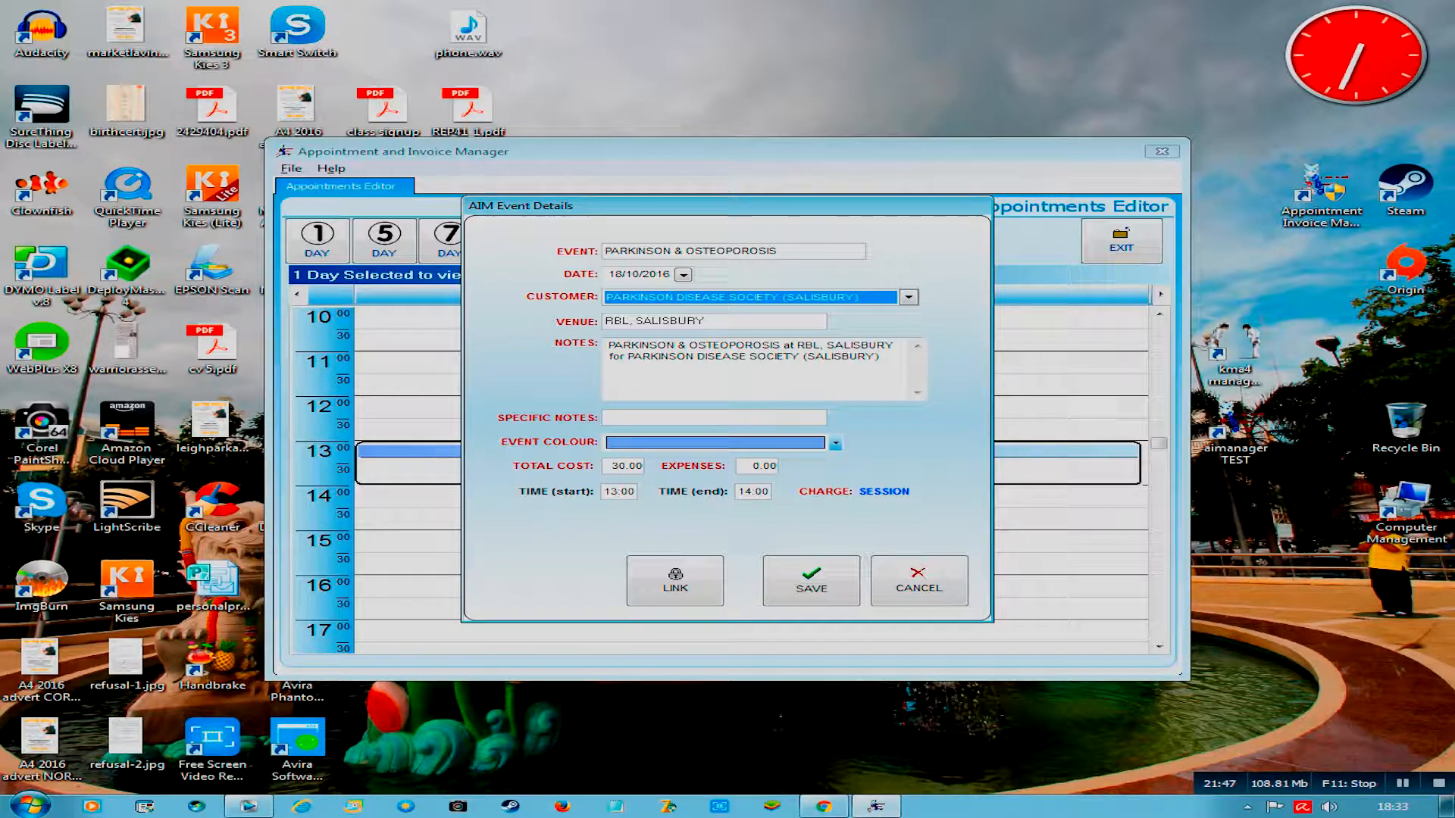
click(675, 581)
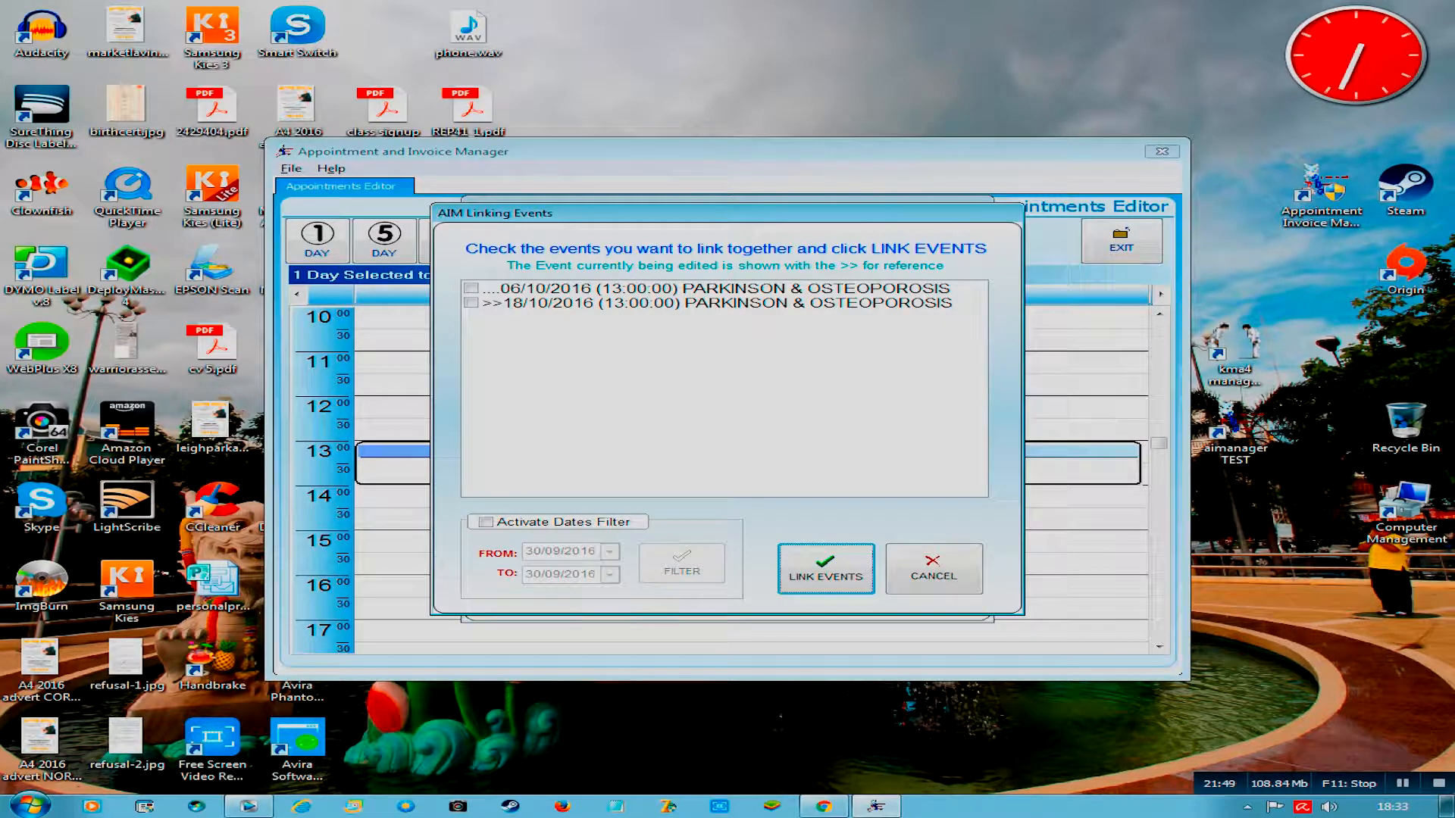
click(471, 288)
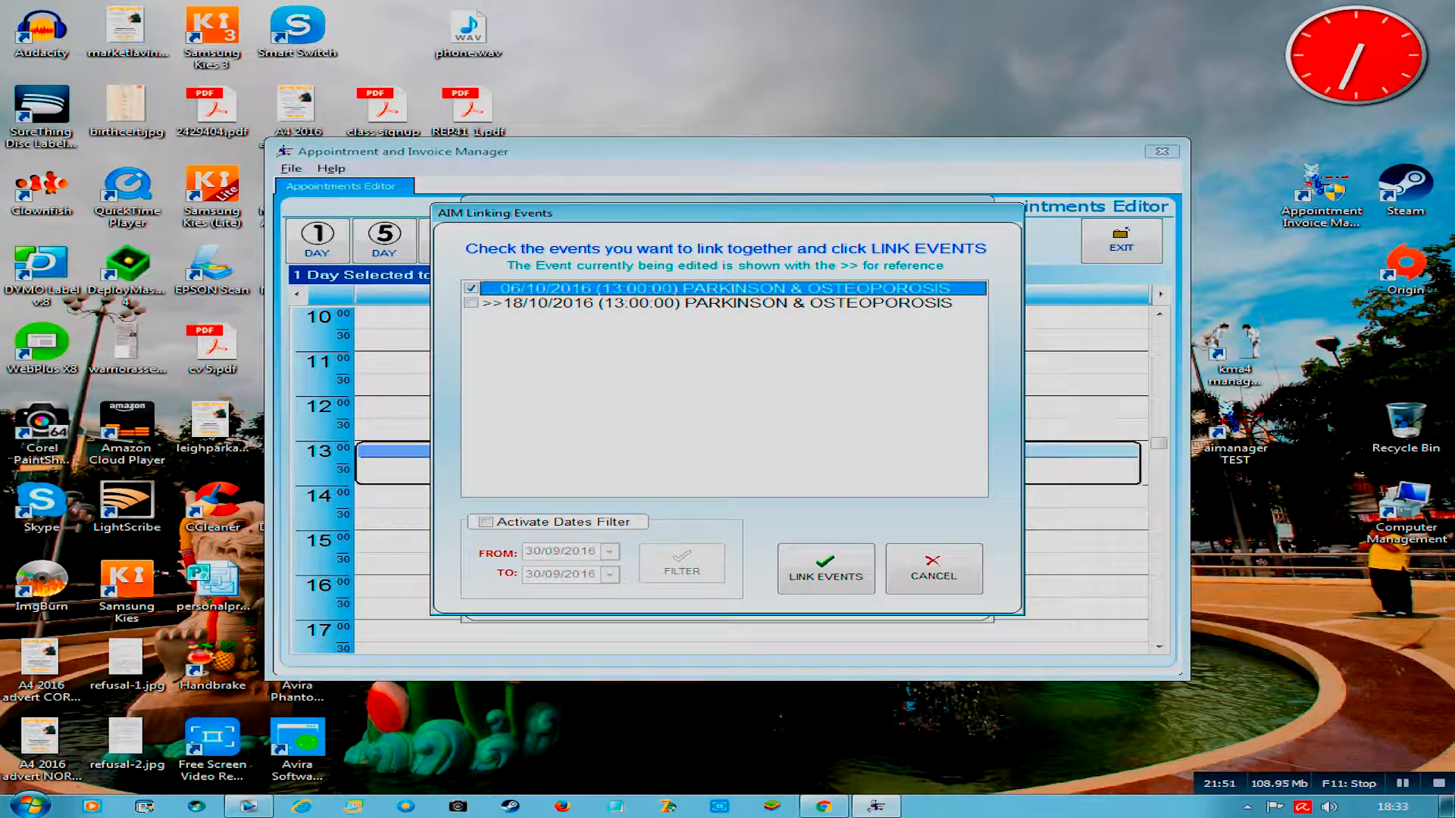
click(471, 303)
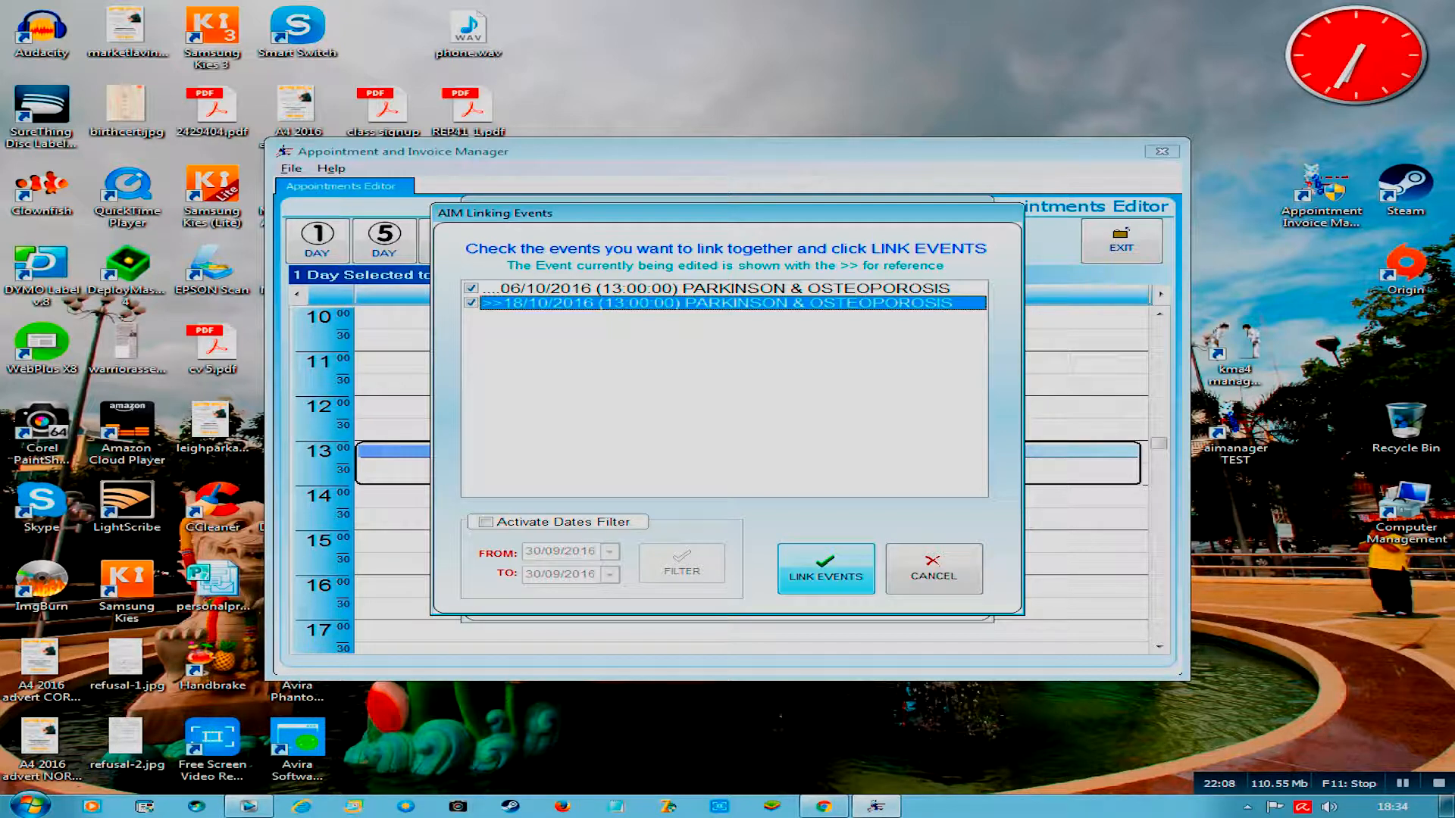
click(826, 568)
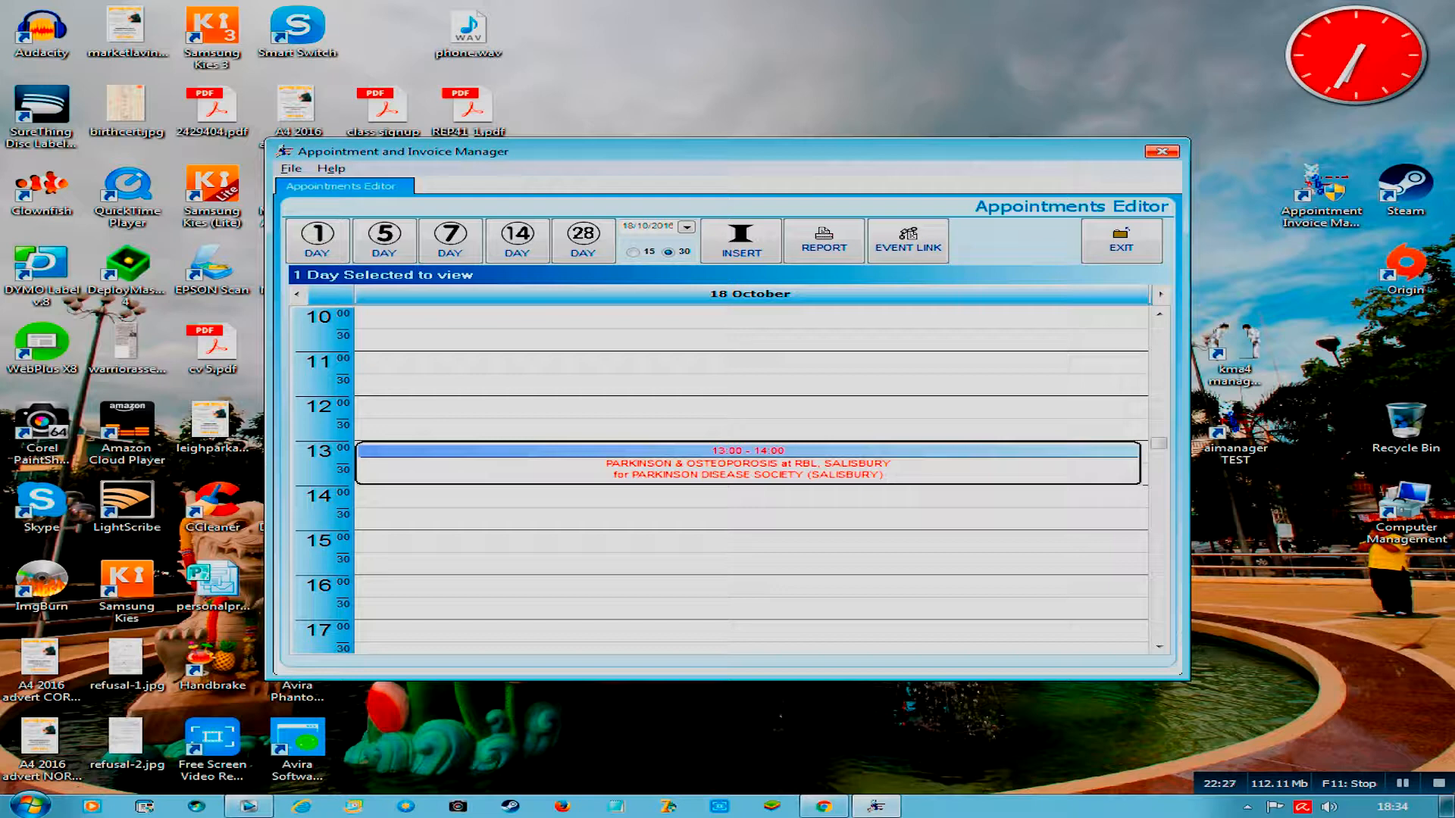
Step: Look at the 18 October planner in 15-minute intervals, and return it to 30-minute intervals
click(633, 251)
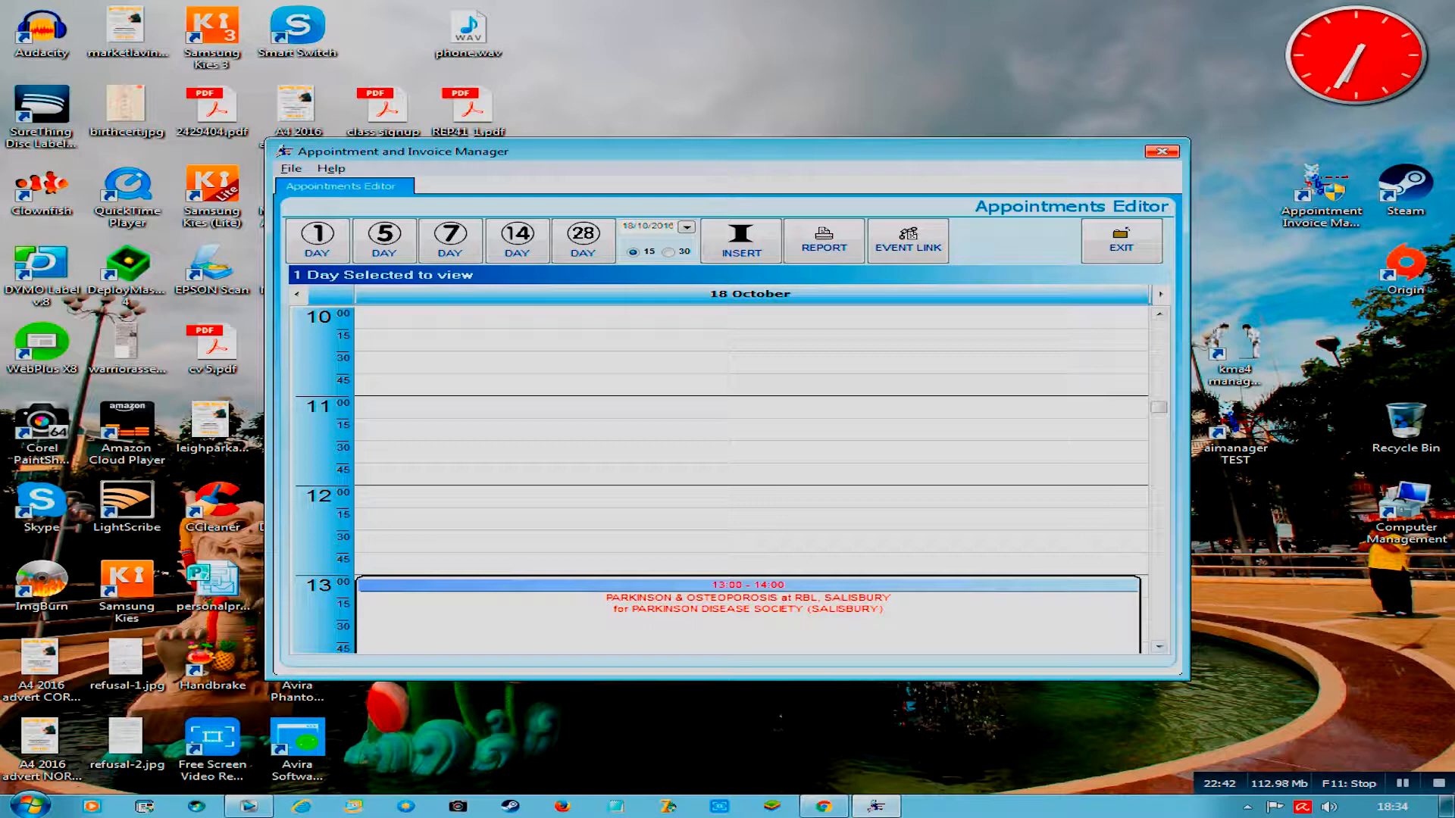
scroll(750, 478, down, 5)
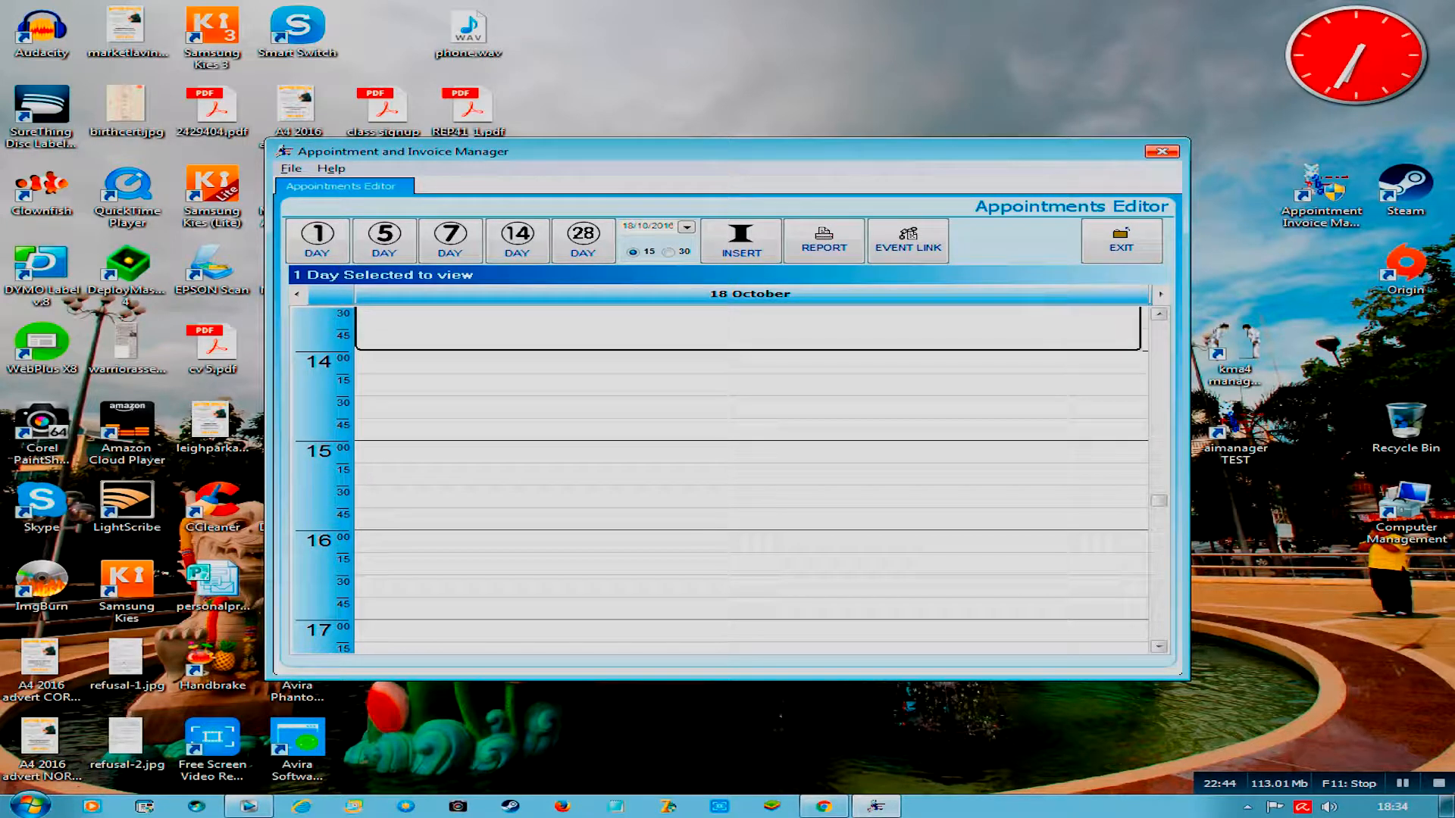
scroll(750, 477, up, 1)
scroll(750, 477, up, 1)
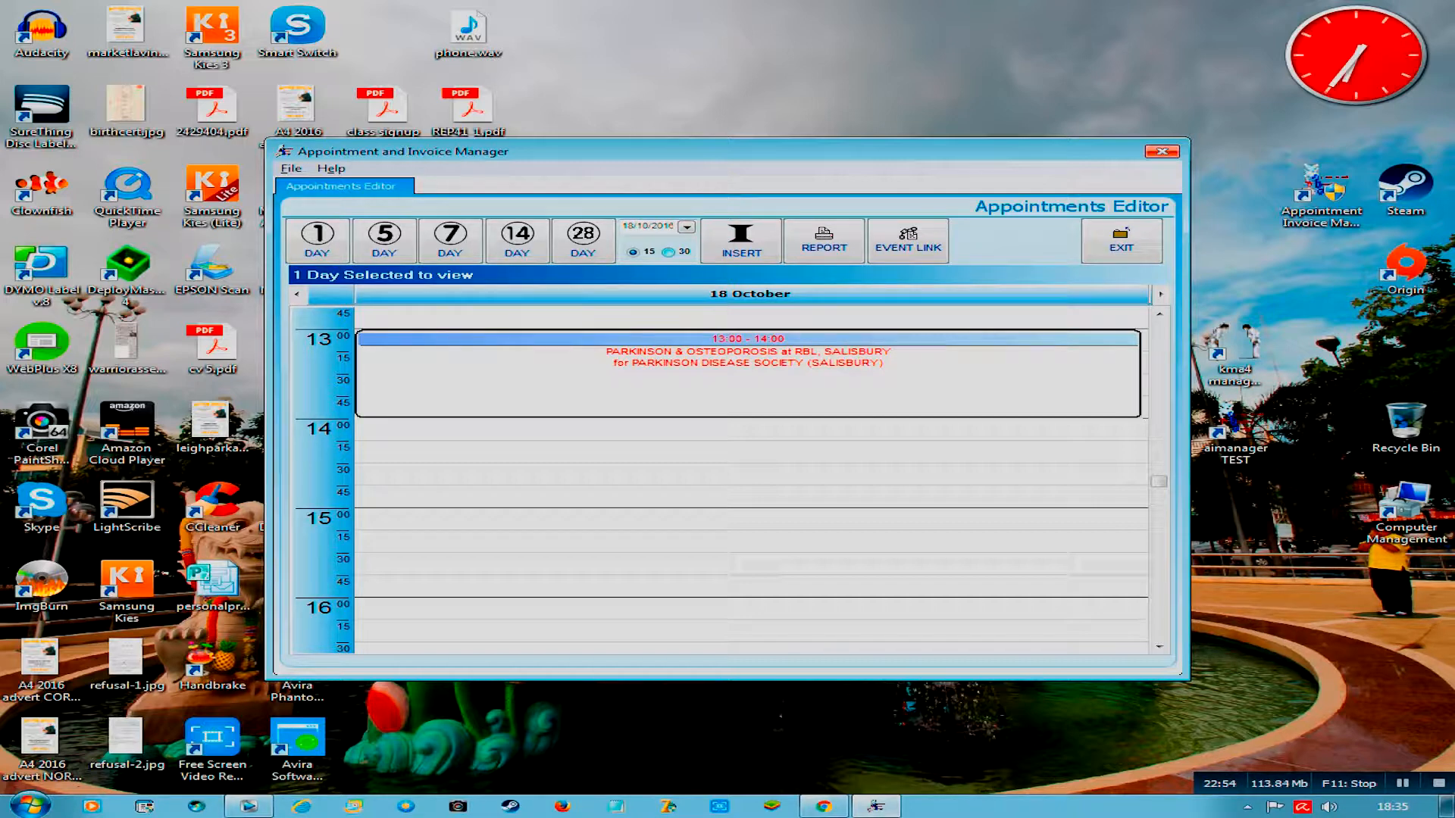
click(669, 252)
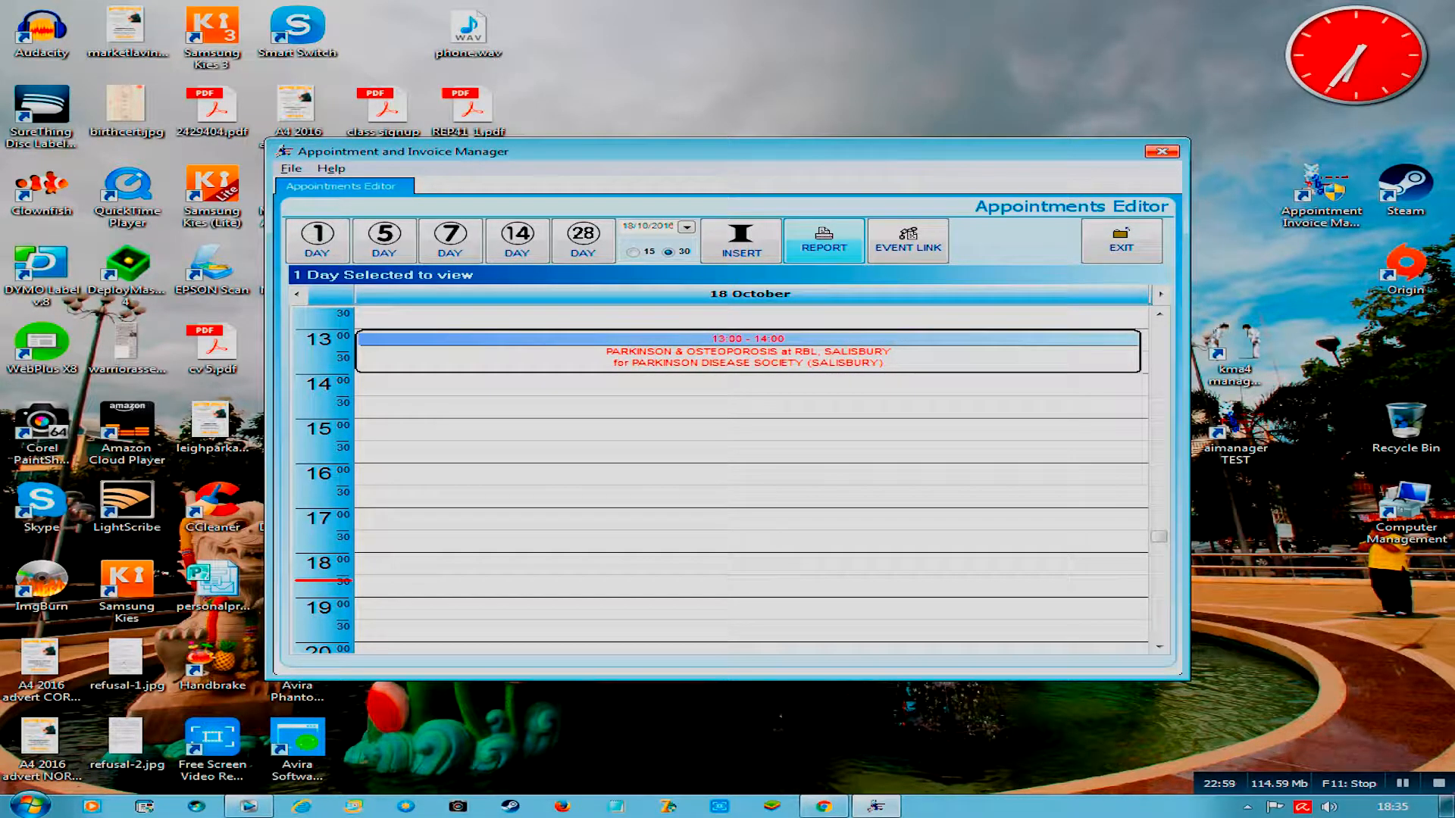
Step: Set up an event list report for all records from 01/09/2015 to 30/11/2015 and show its results
click(824, 237)
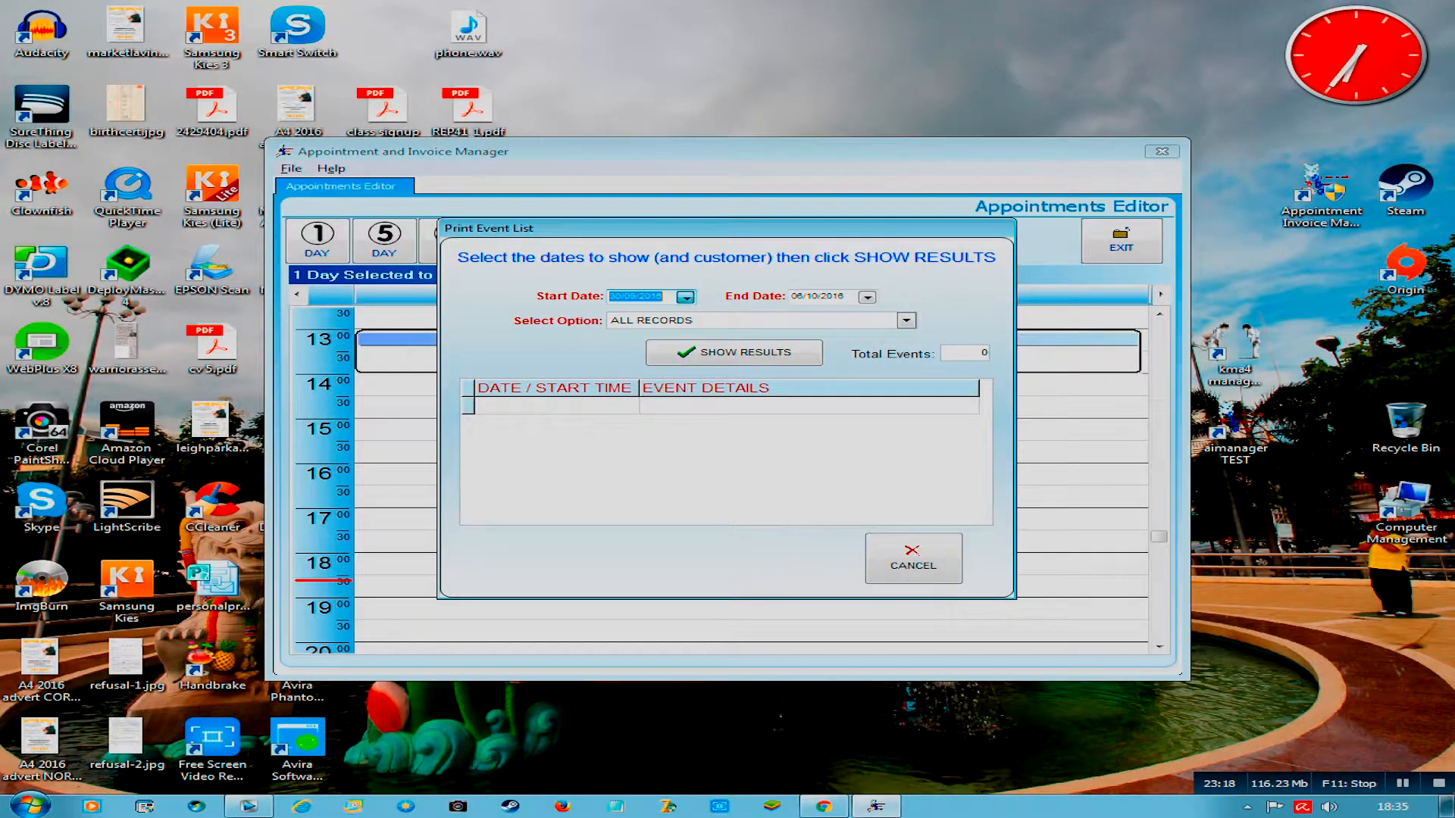
click(685, 297)
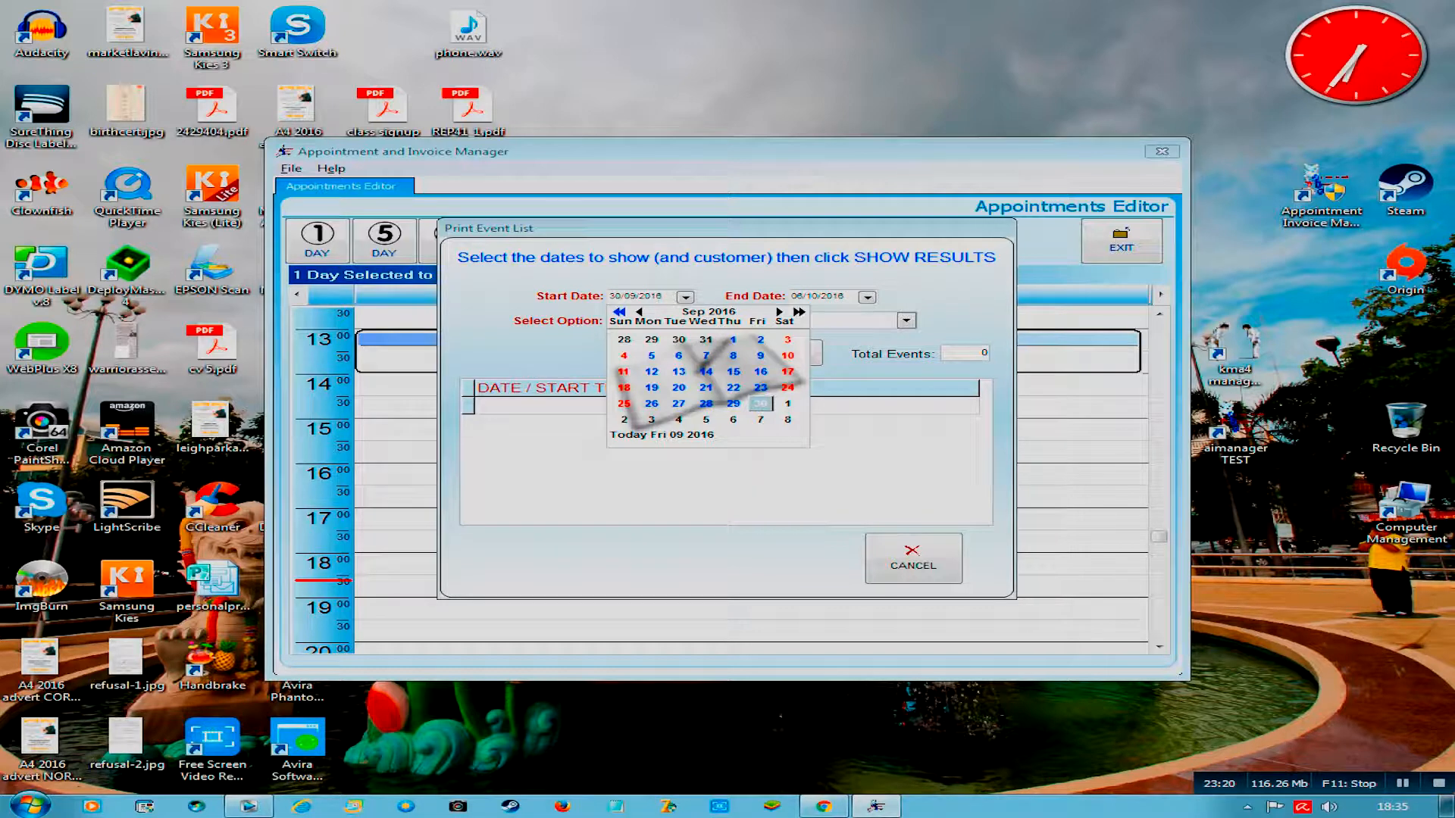
click(619, 311)
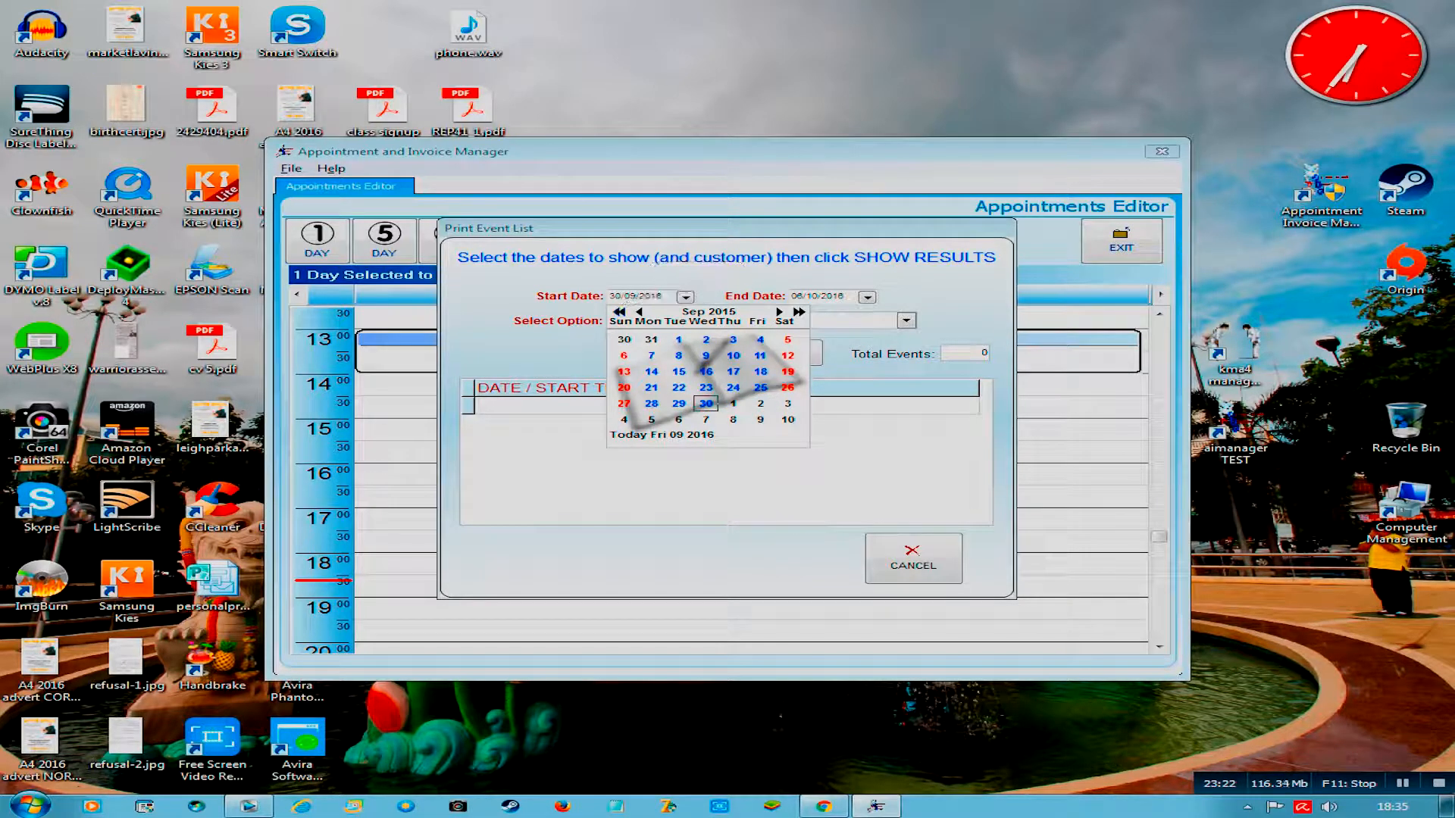
click(679, 340)
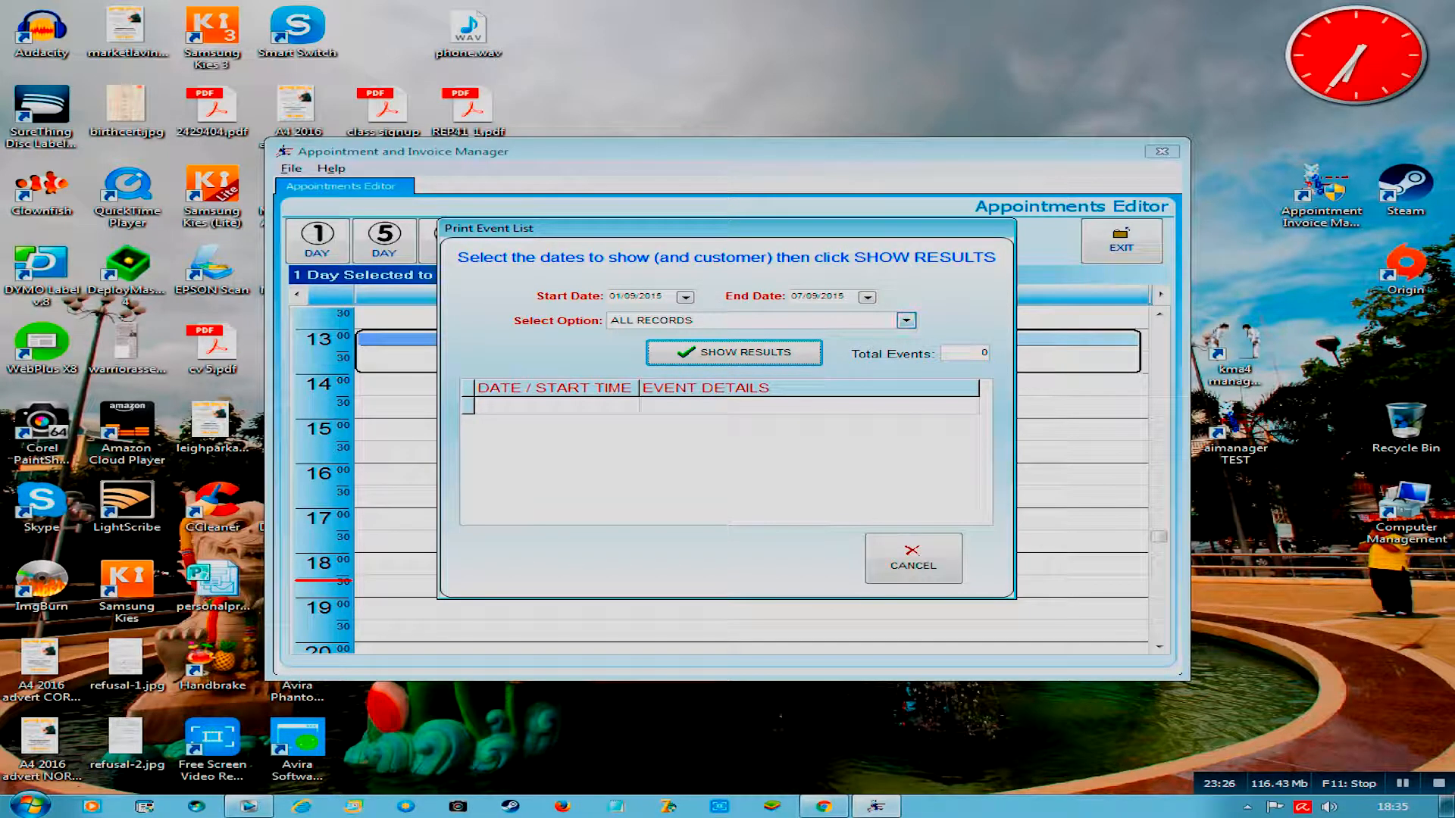
click(867, 296)
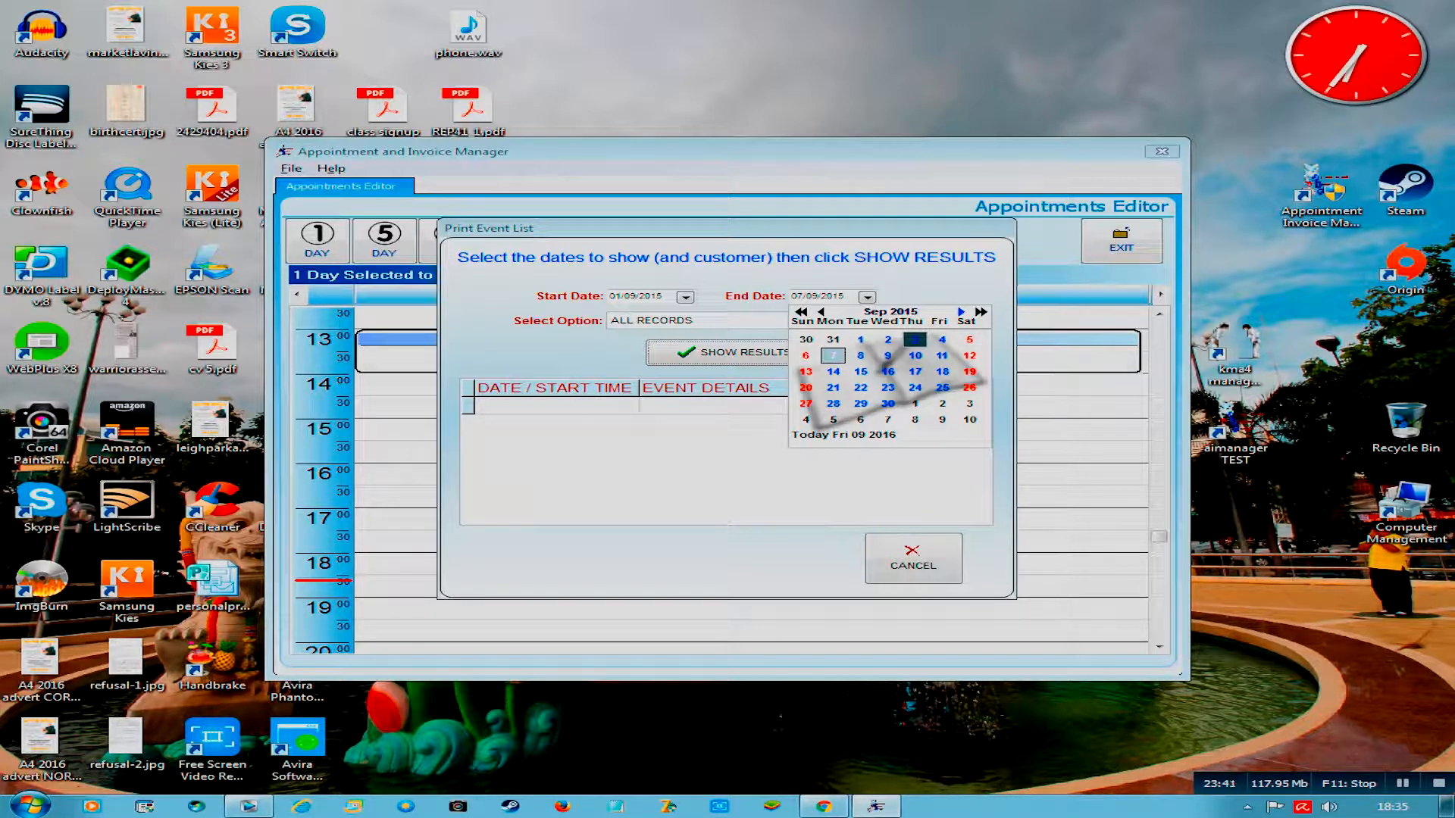
click(960, 311)
click(961, 312)
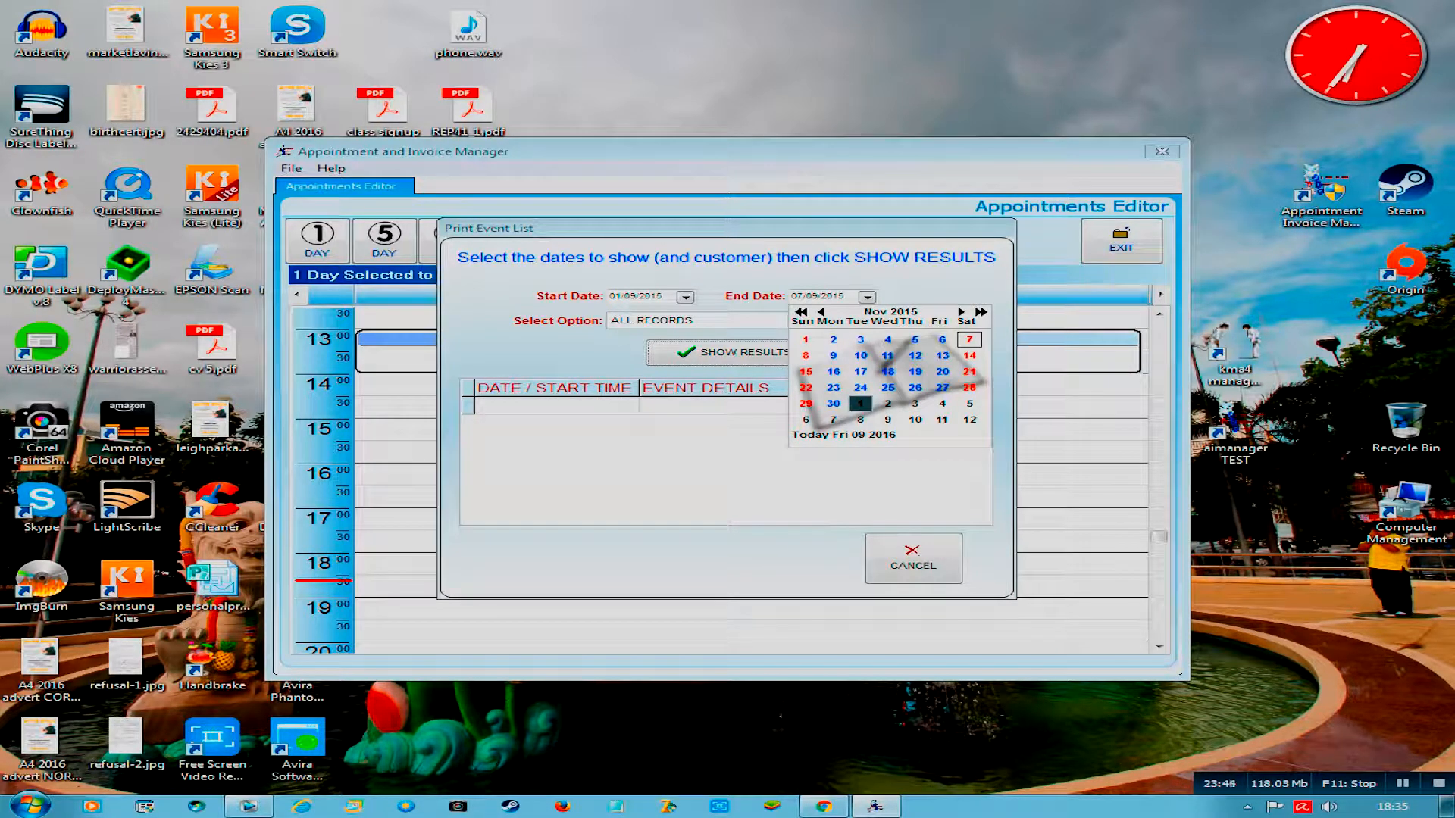
click(833, 403)
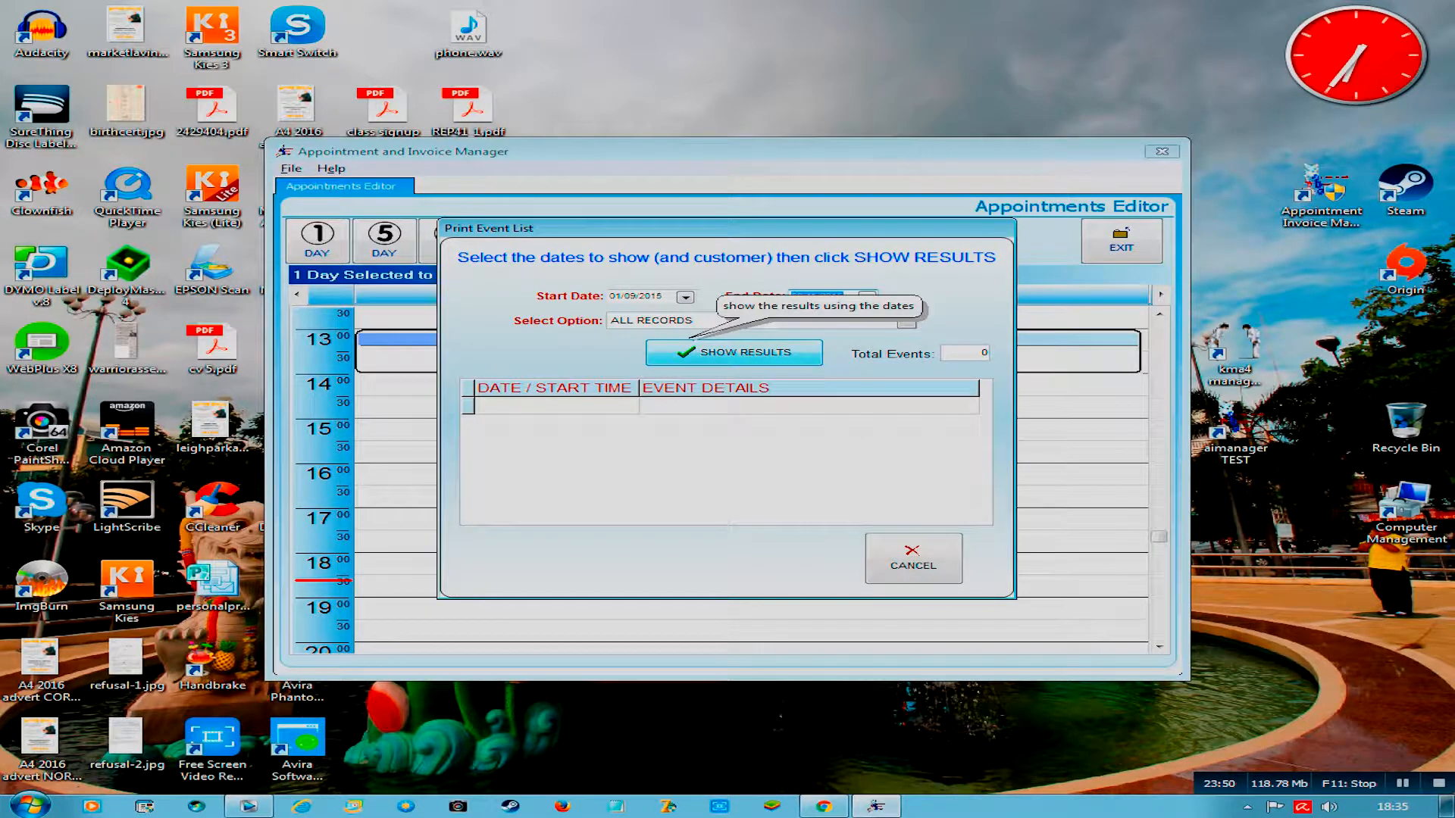
click(691, 343)
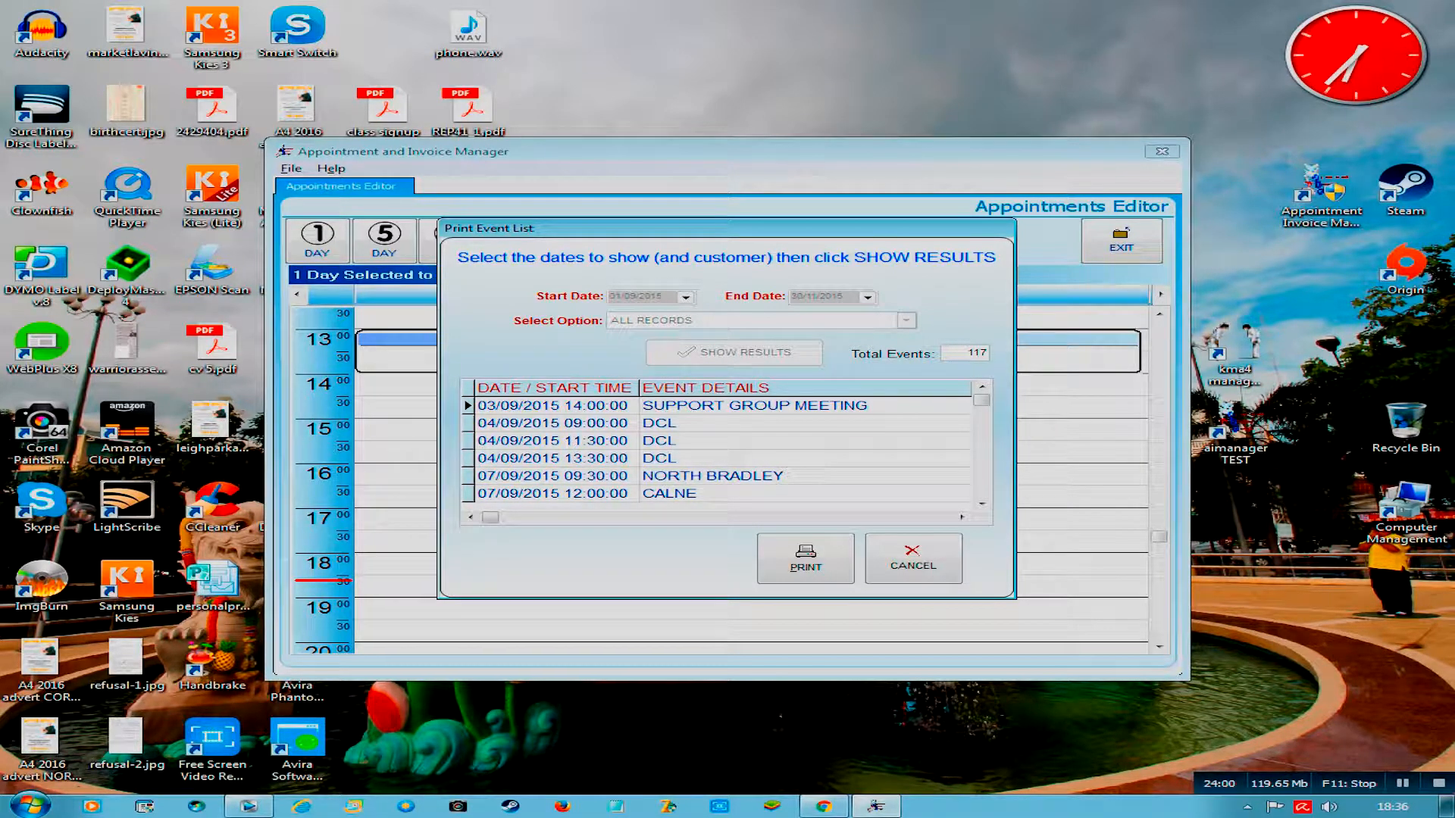
Step: Preview the printable events listing, page through to its last page, and close it
click(806, 558)
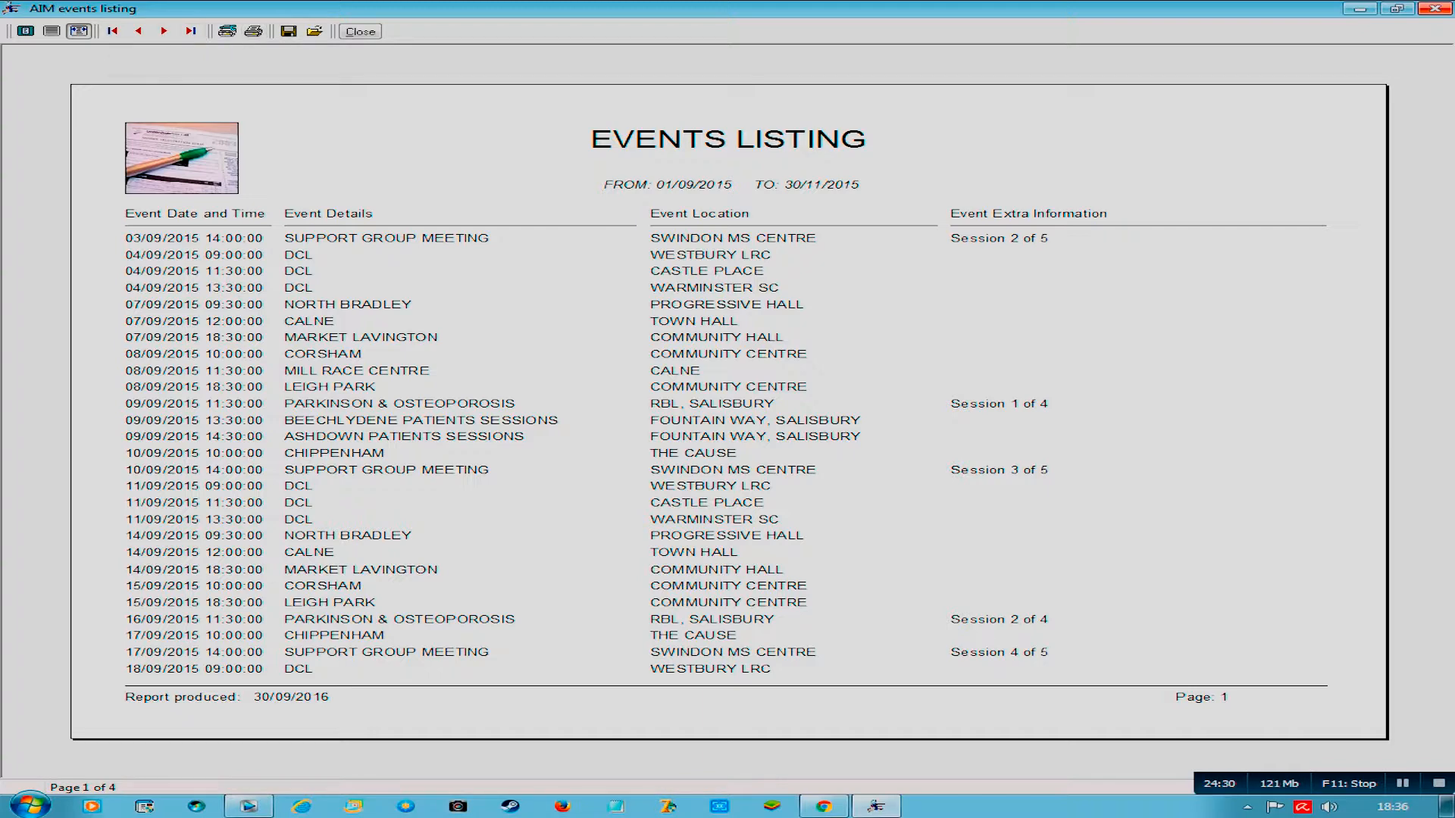
click(164, 32)
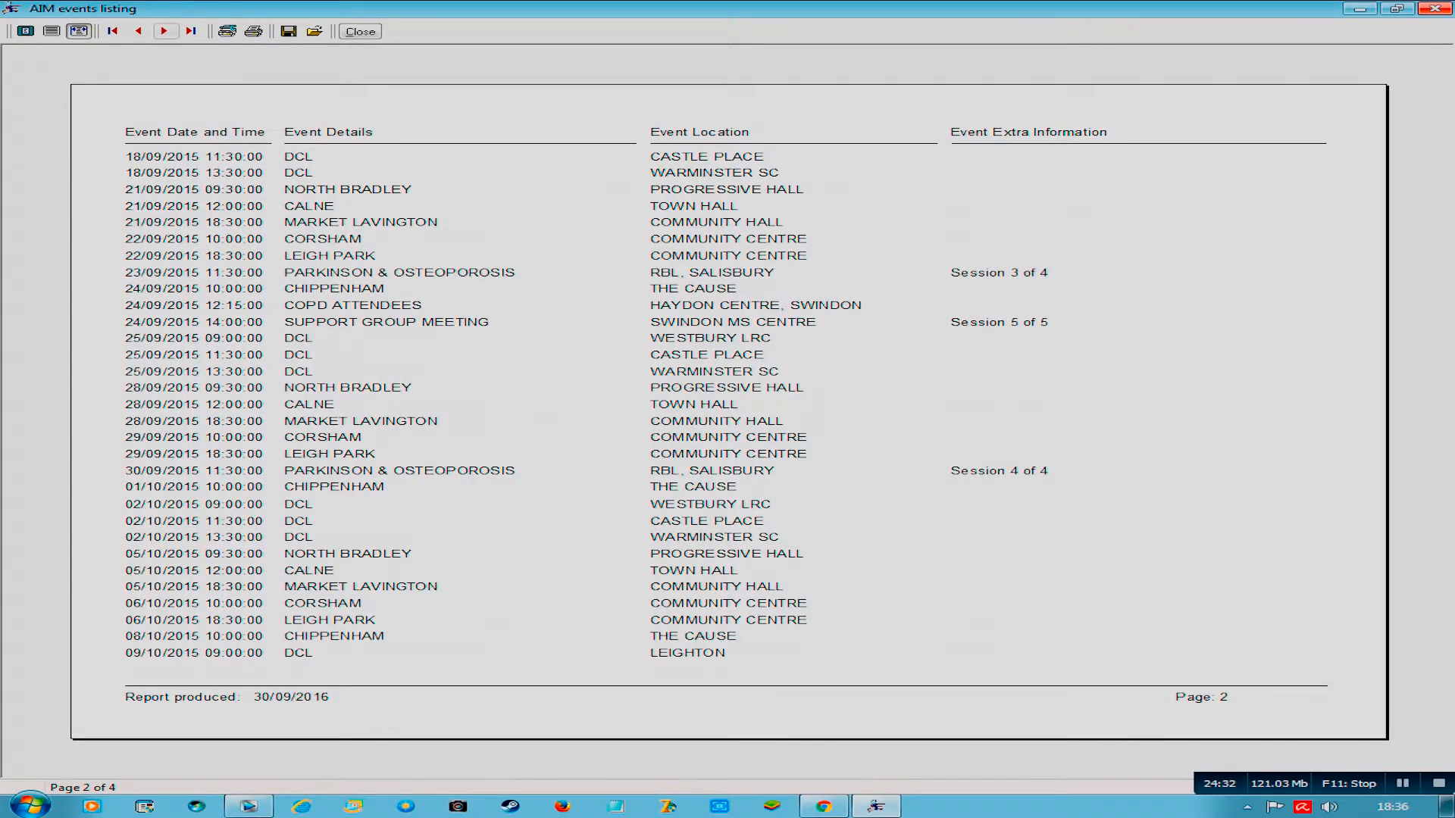
click(164, 31)
click(164, 31)
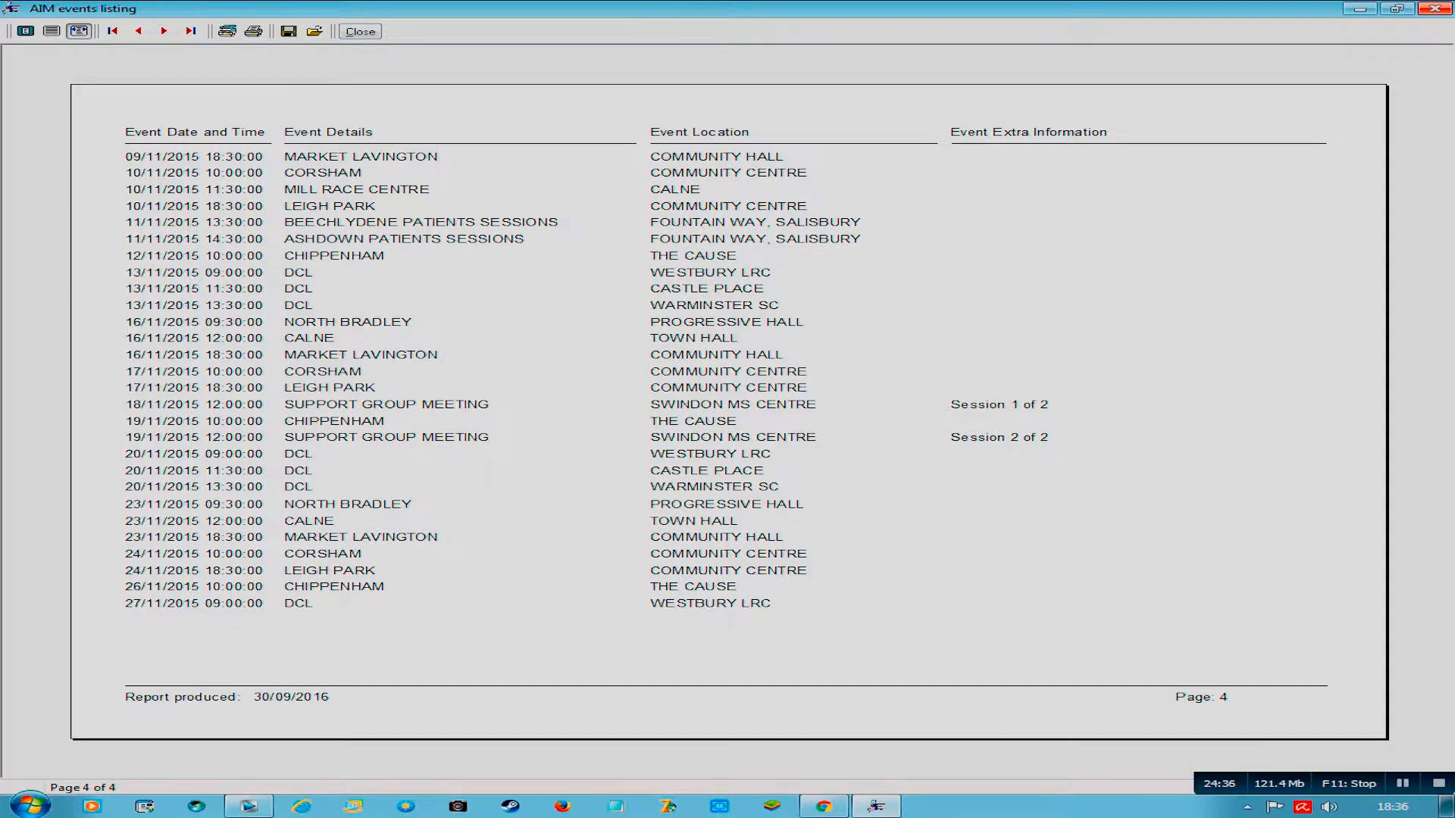
click(360, 31)
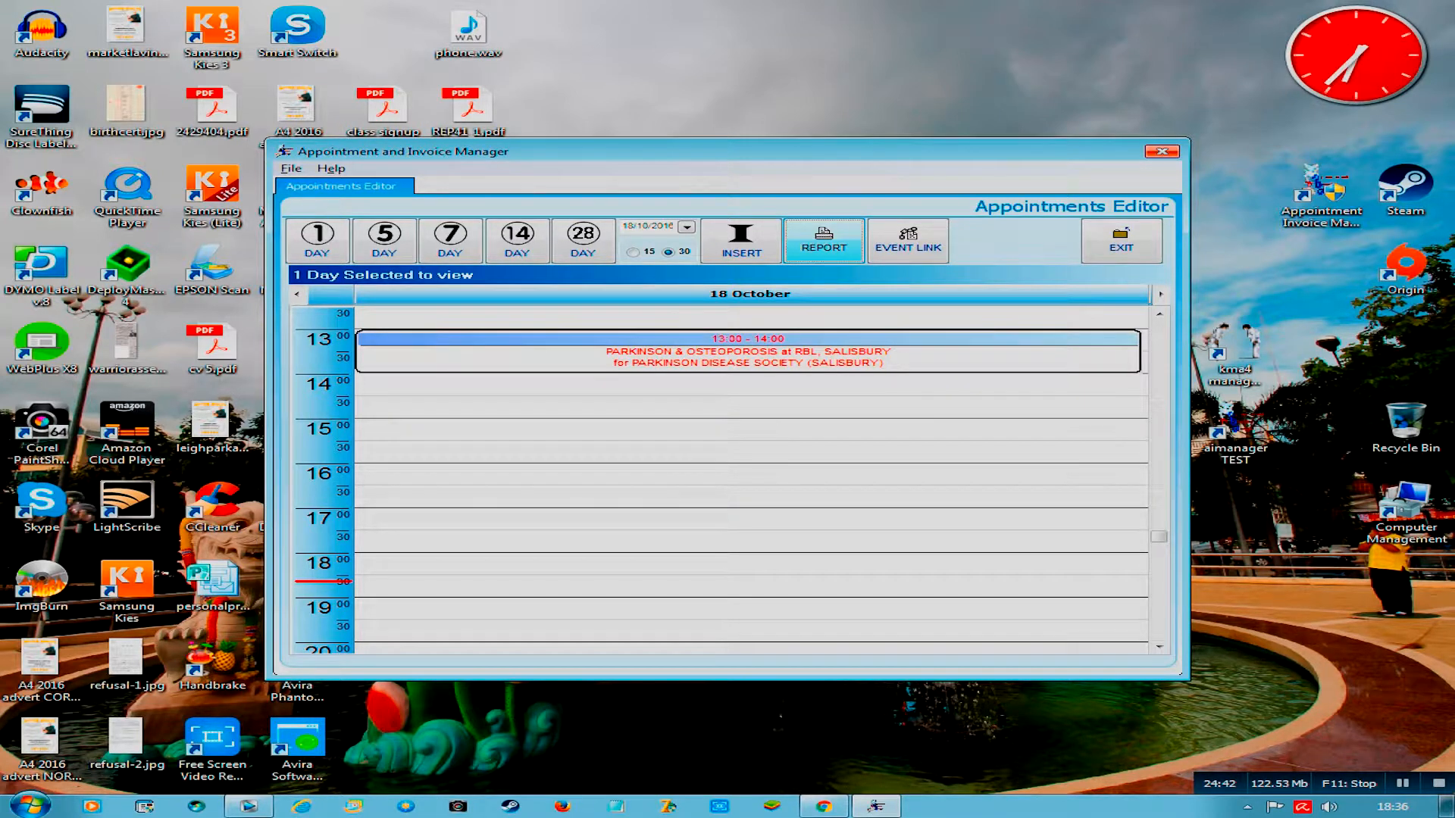
Step: Start another event list report and set its date range from 01/09/2015 to 30/11/2015
click(826, 242)
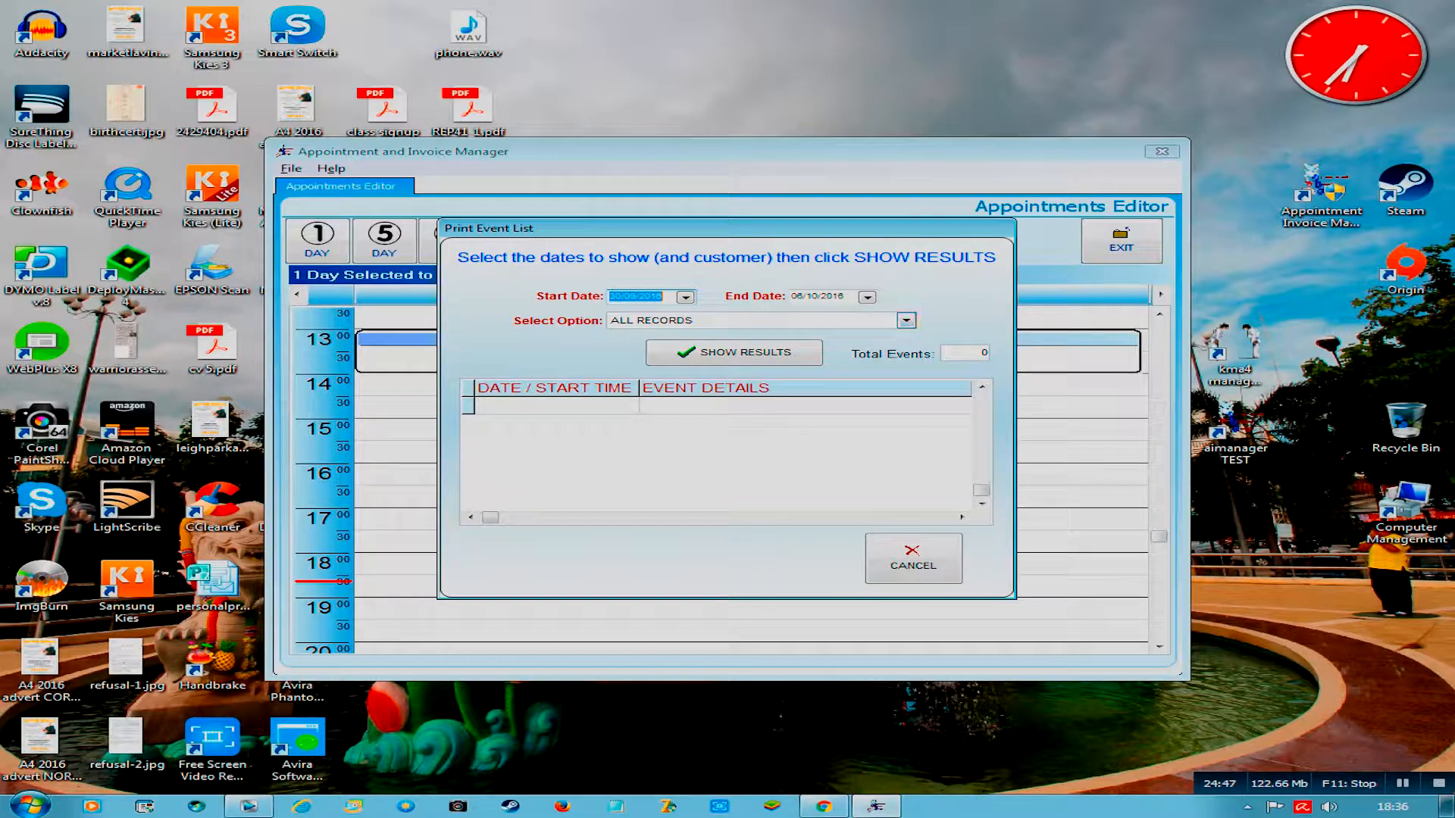
click(685, 297)
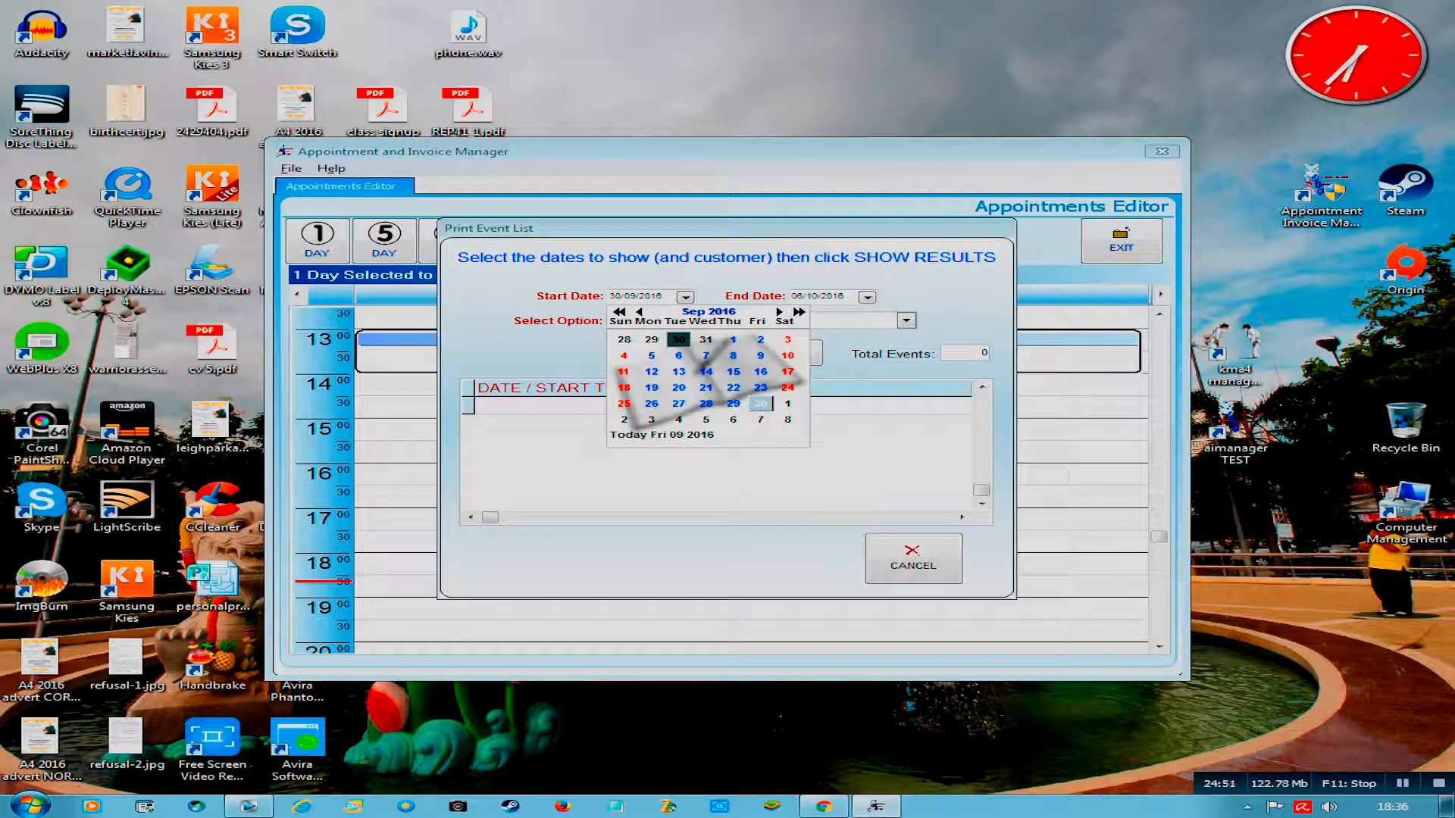
click(719, 311)
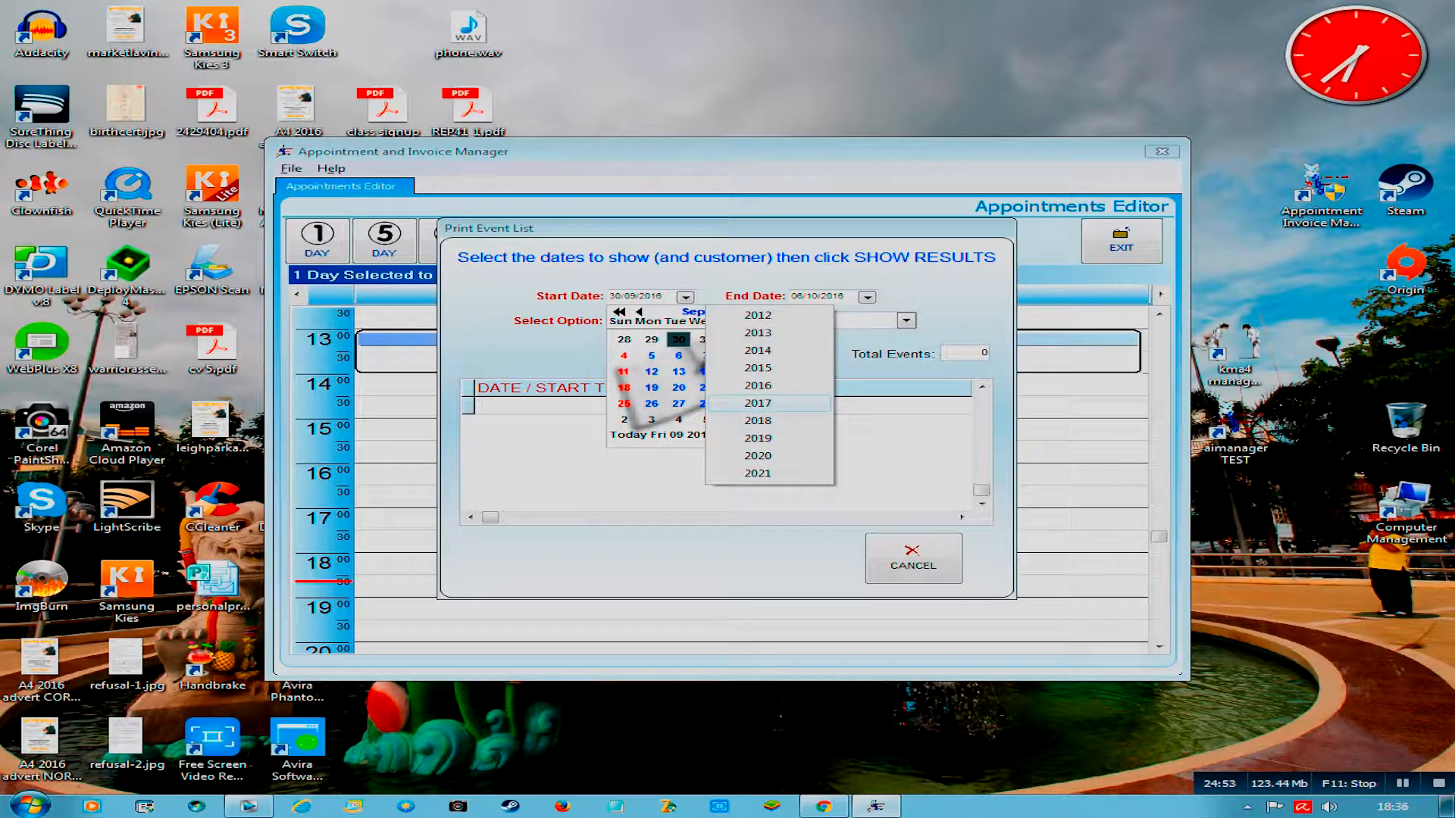
click(758, 368)
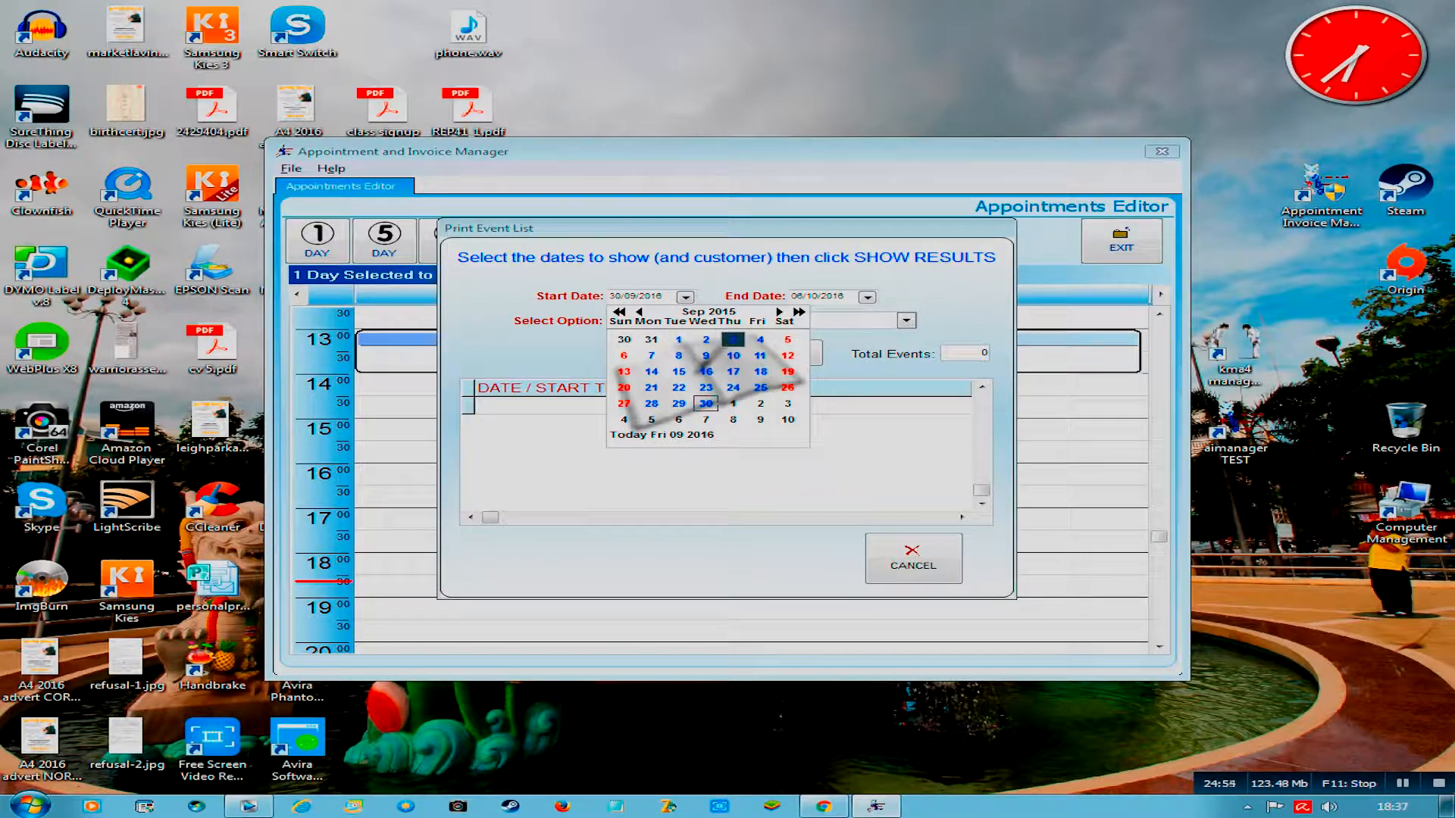
click(678, 340)
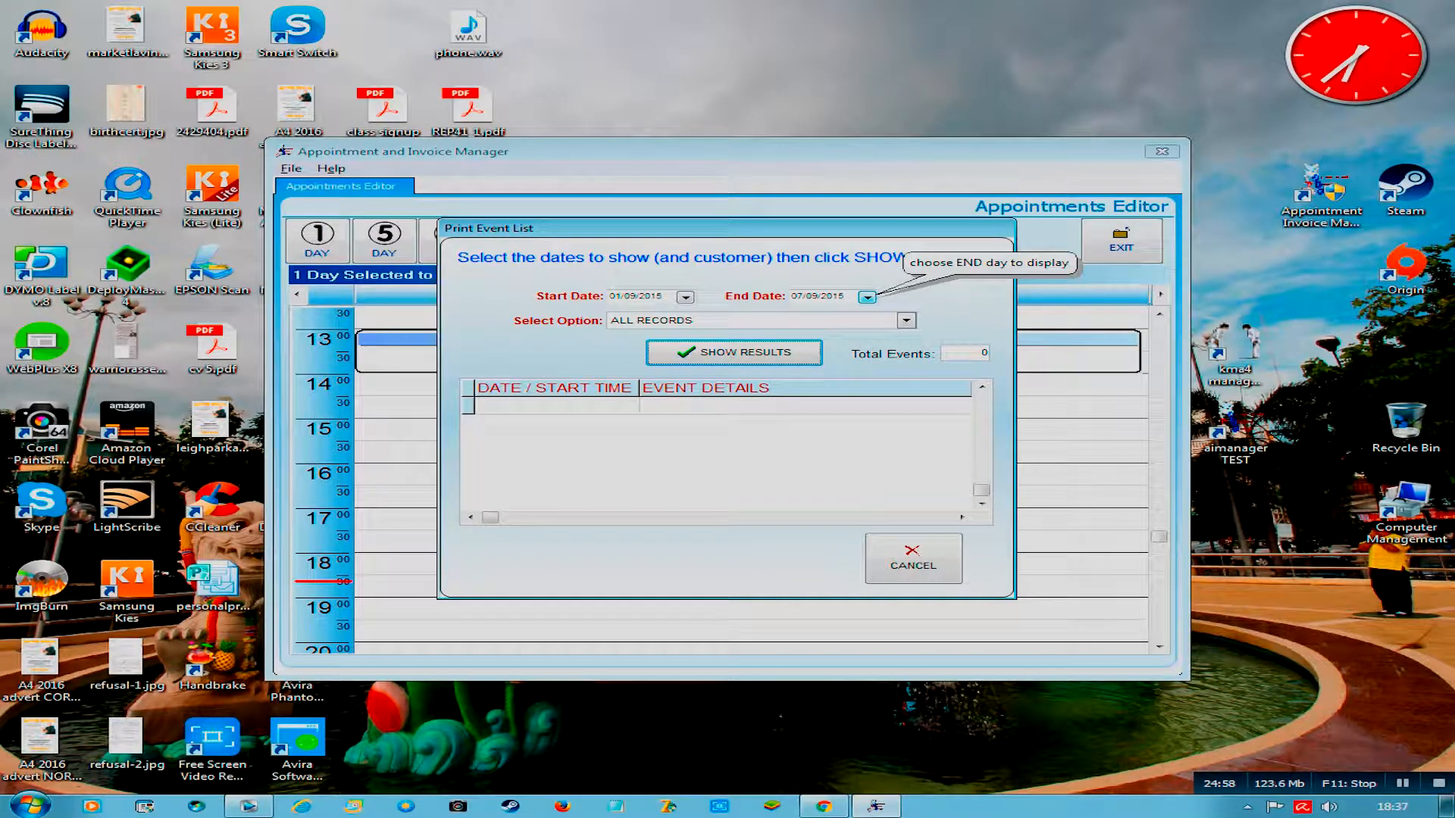
click(867, 297)
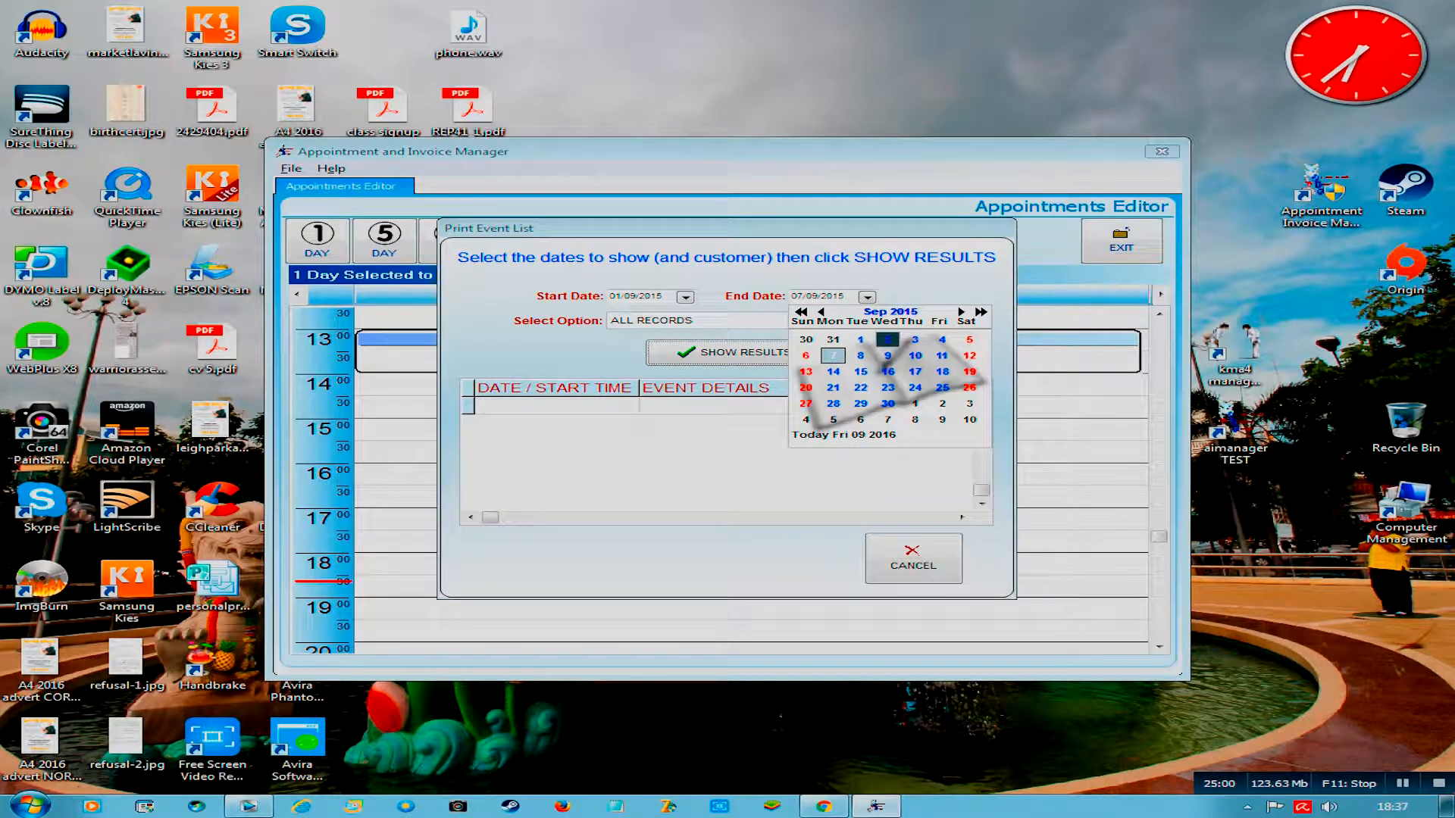
click(891, 312)
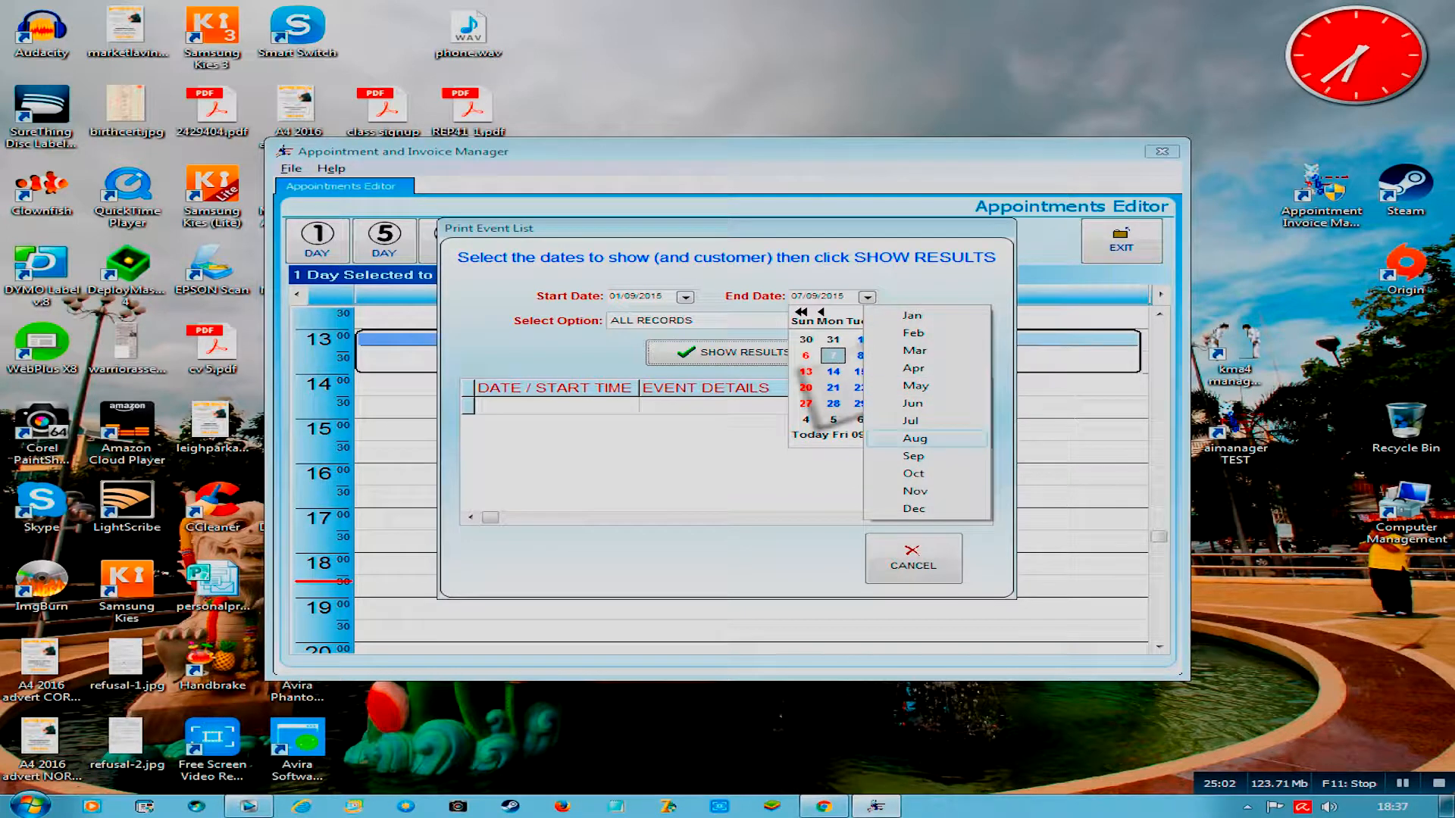
click(914, 491)
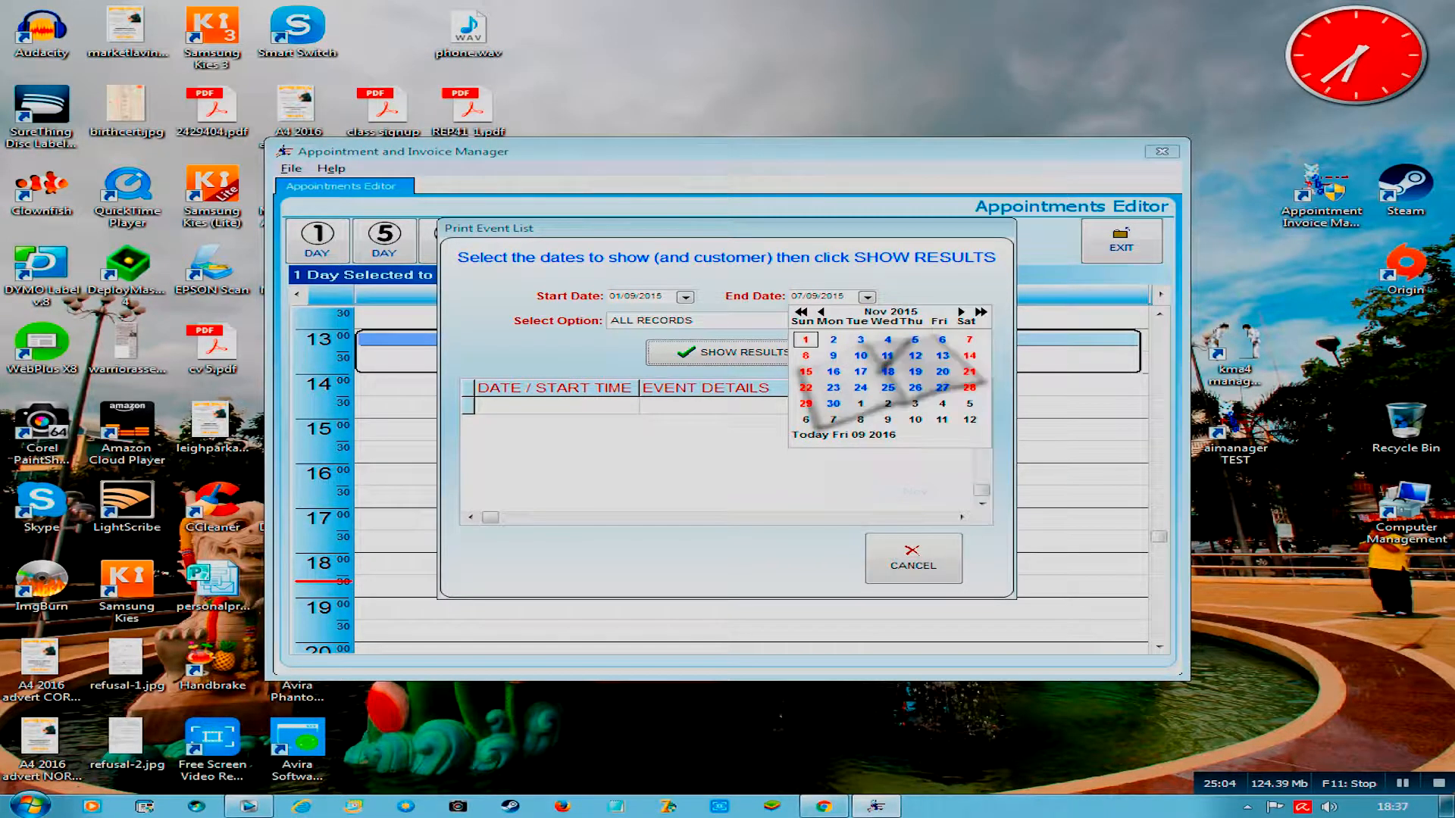
click(833, 403)
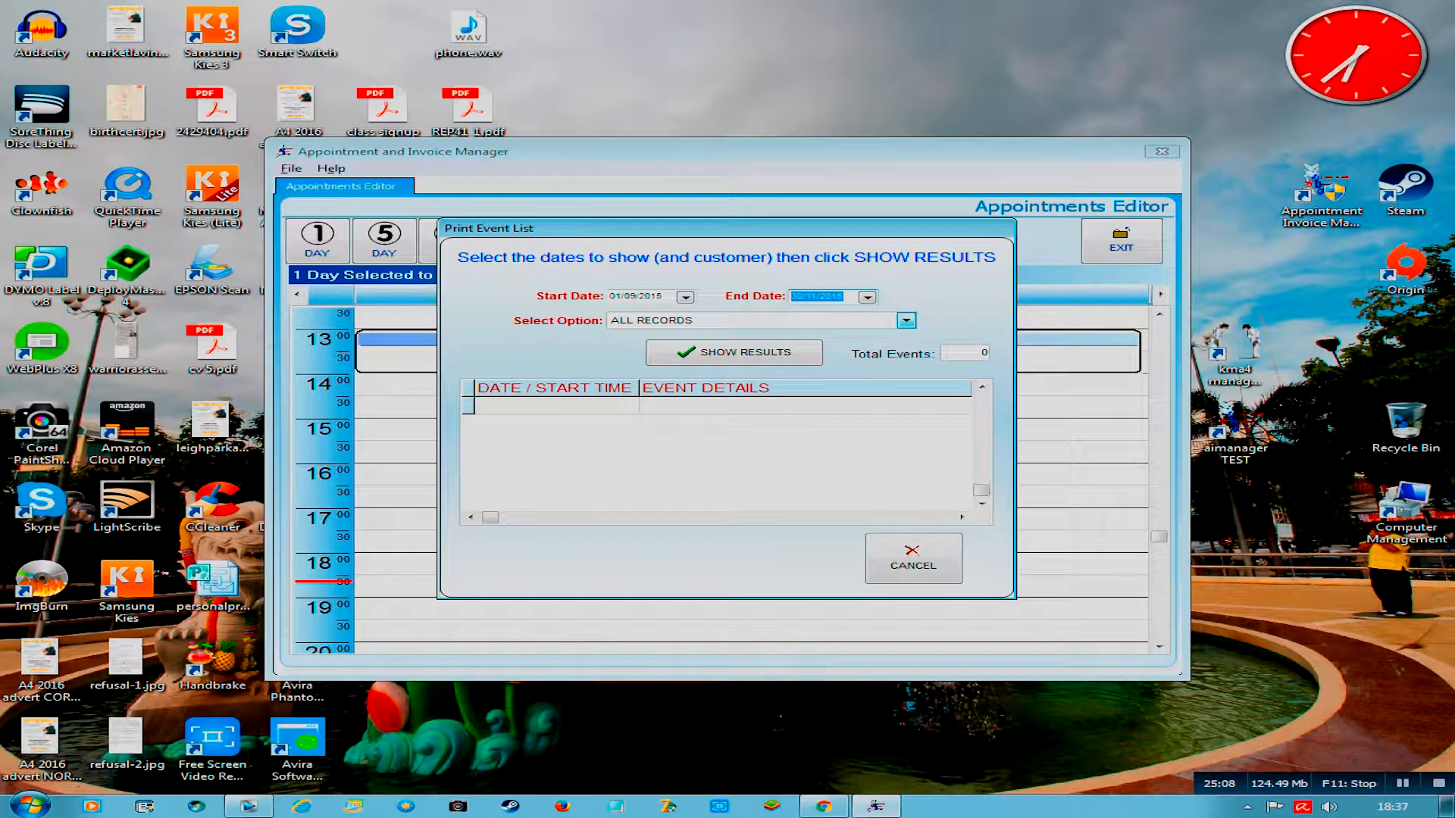
Step: Limit the report to PARKINSON DISEASE SOCIETY (SALISBURY), show its results, and close the report without creating a PDF
click(906, 320)
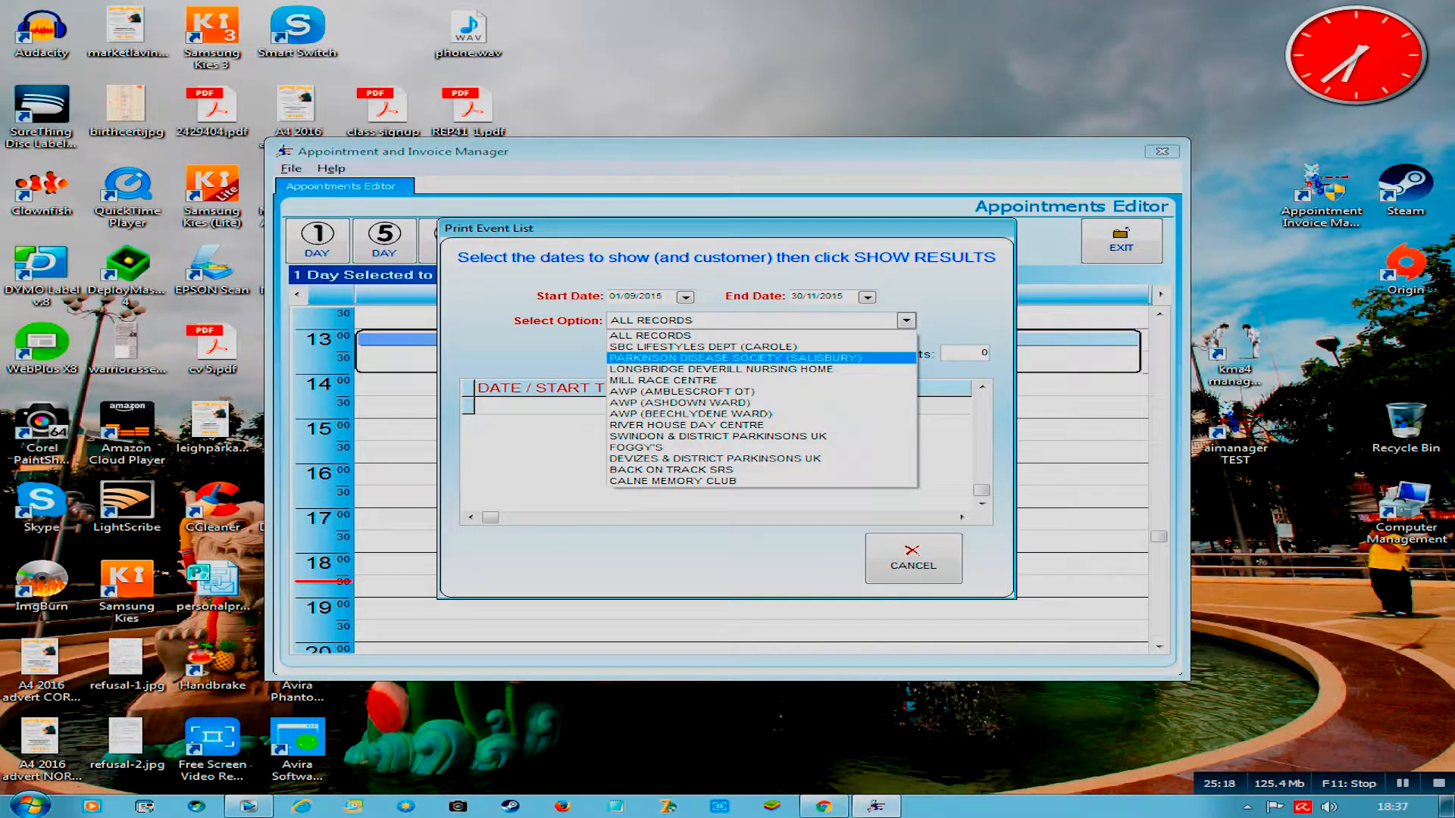
click(799, 358)
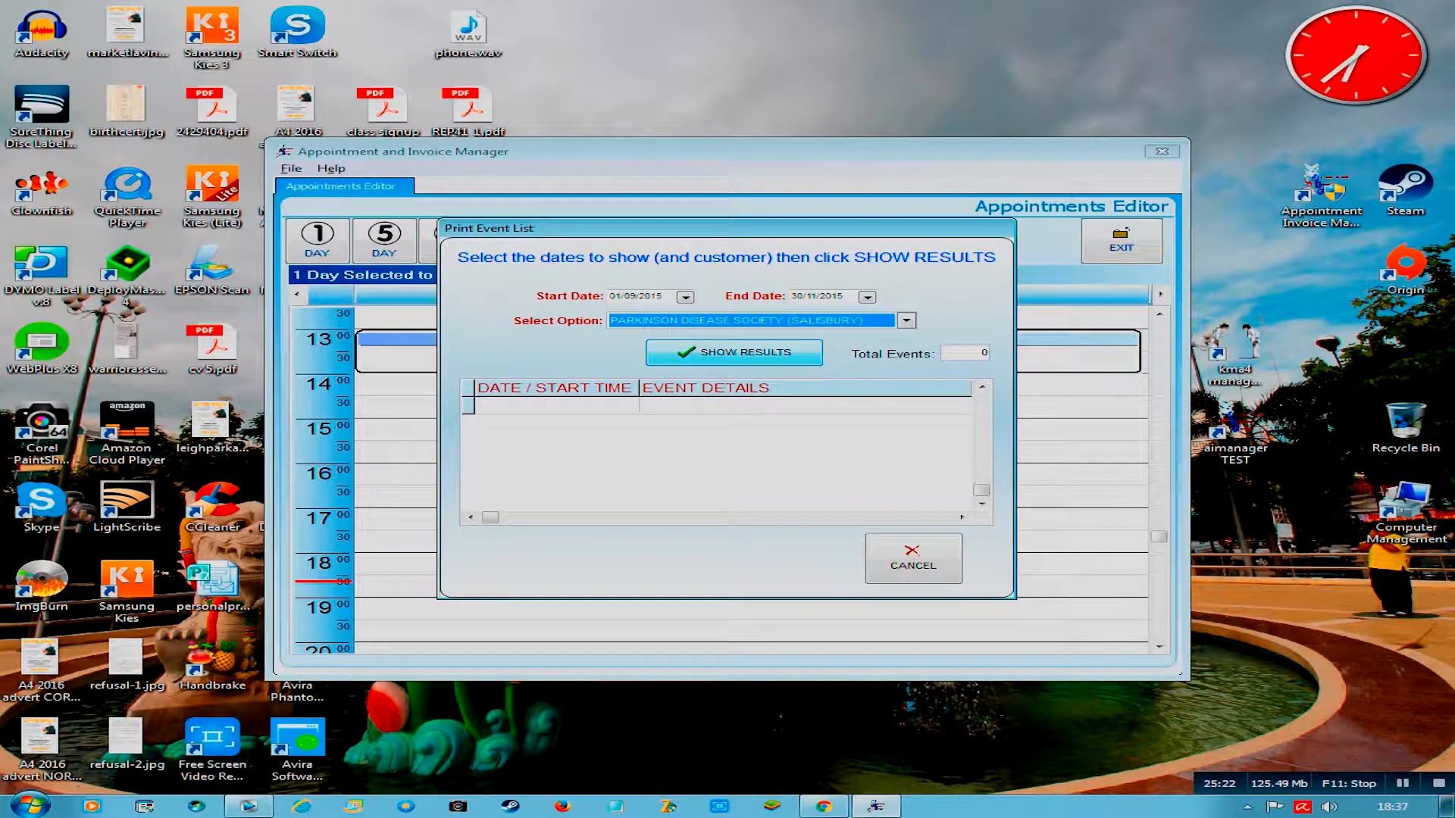
click(733, 353)
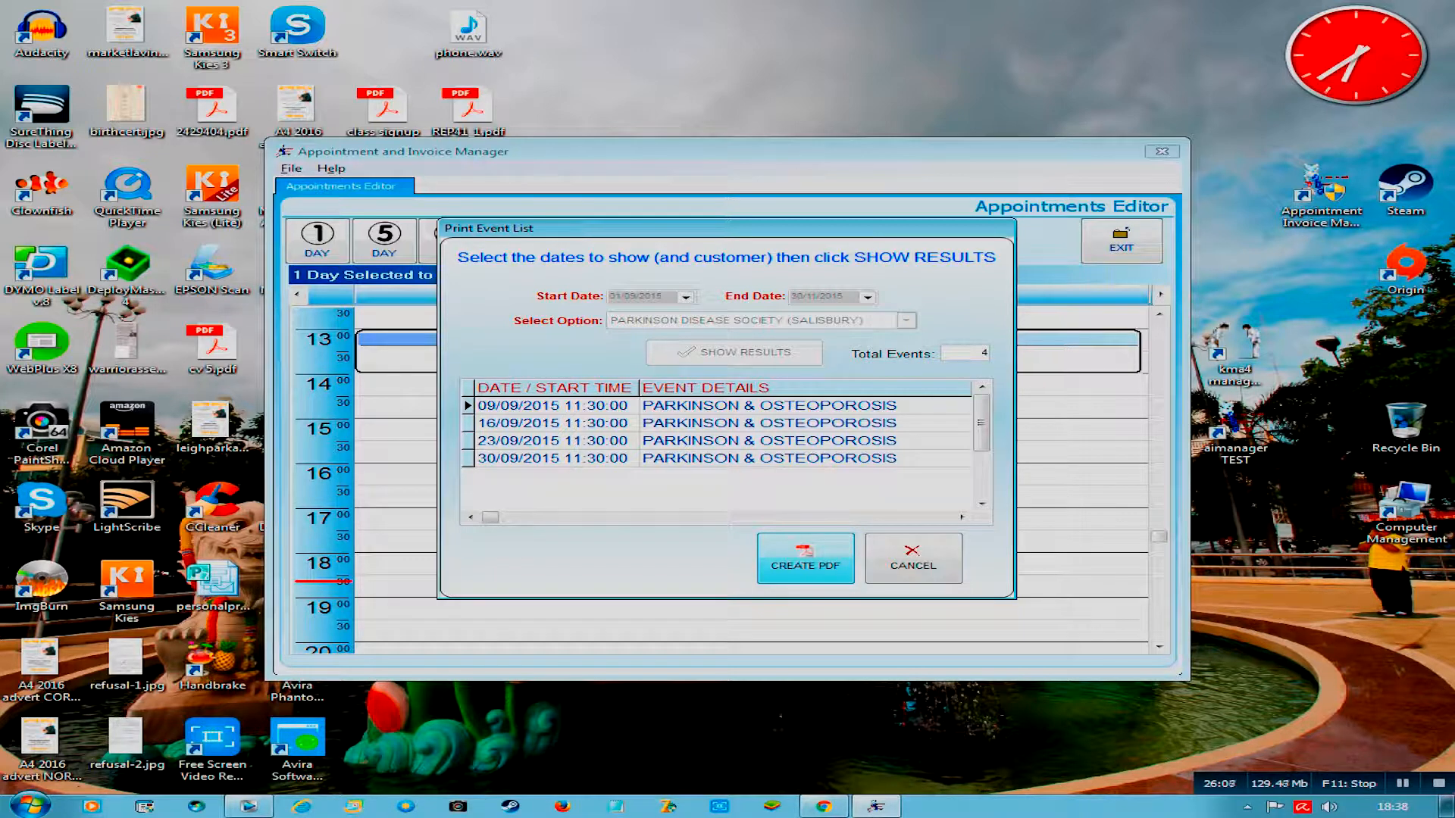
click(913, 558)
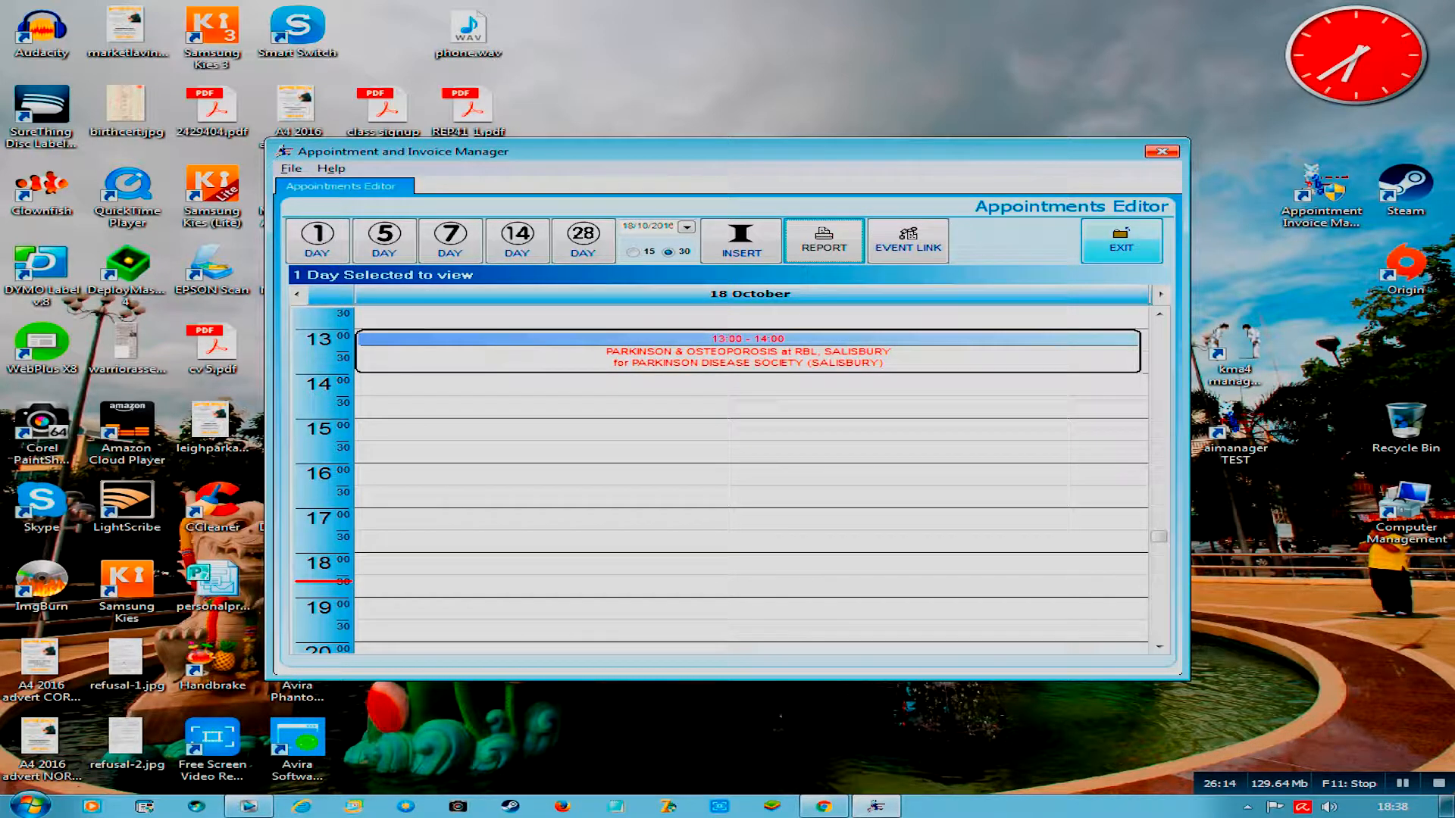
Step: Leave the planner for the invoicing section and create an invoice for the 14/10/2015 ASHDOWN PATIENTS SESSIONS event, without a delivery date
click(1121, 239)
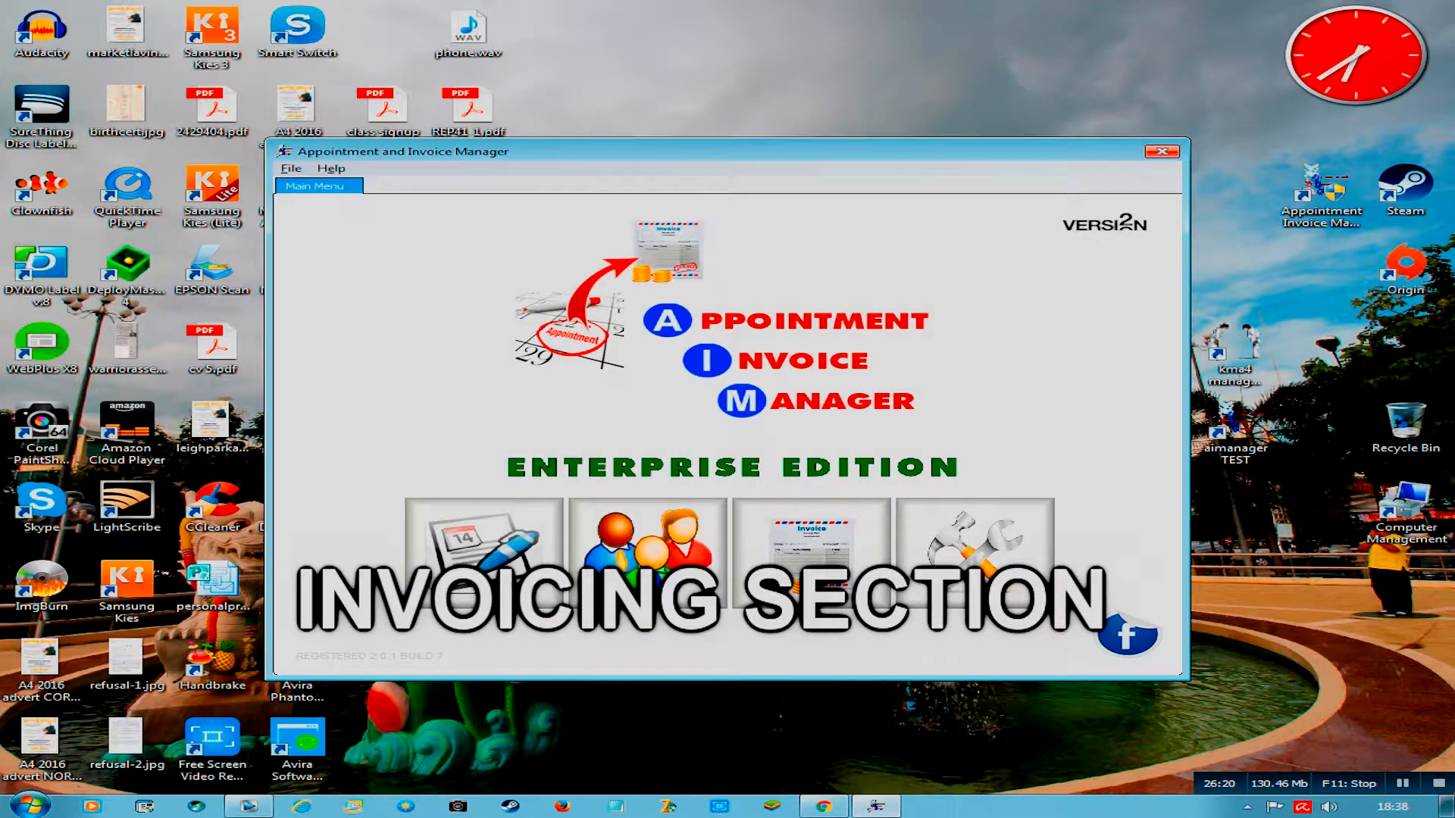
click(812, 575)
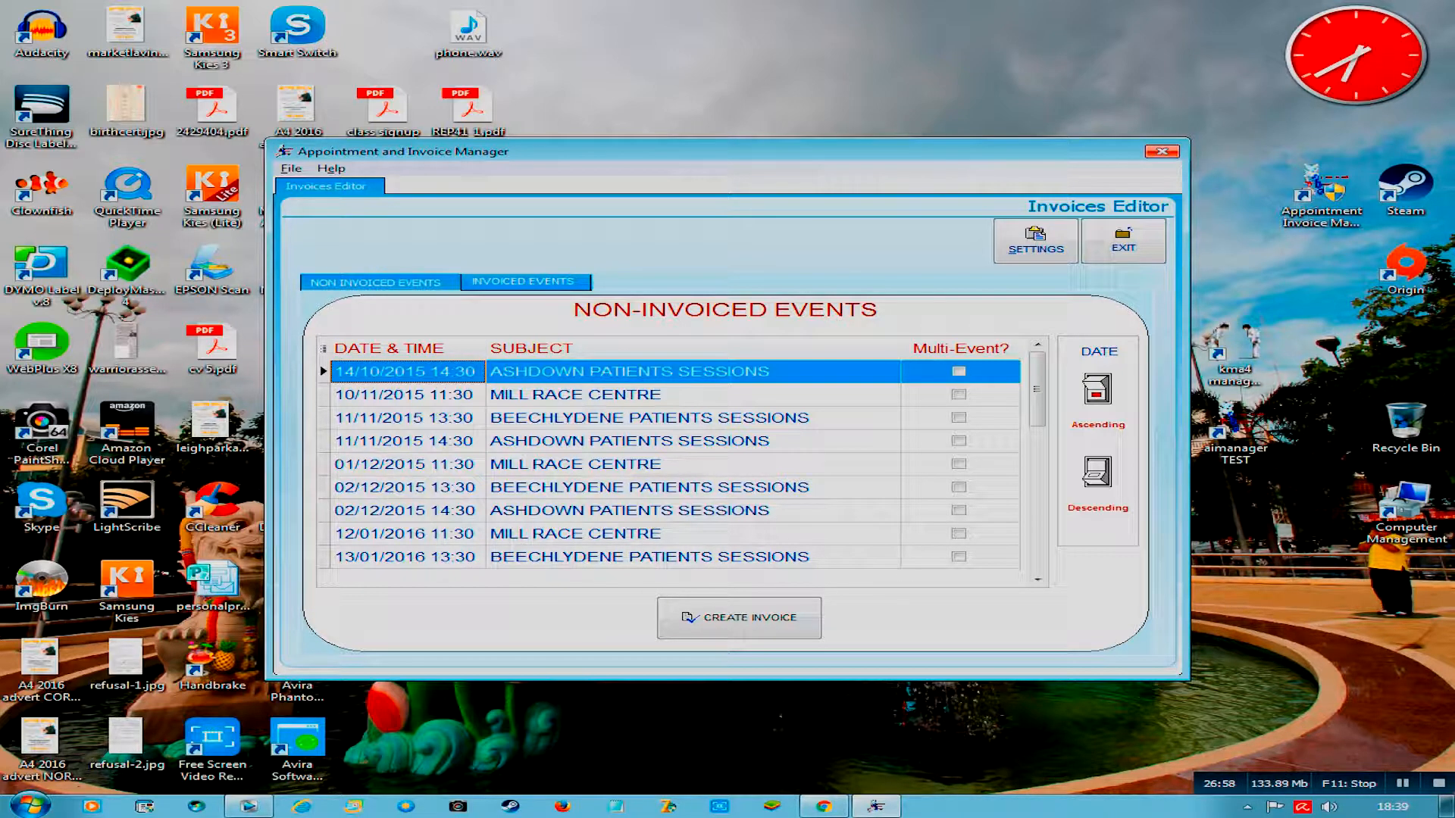
click(750, 620)
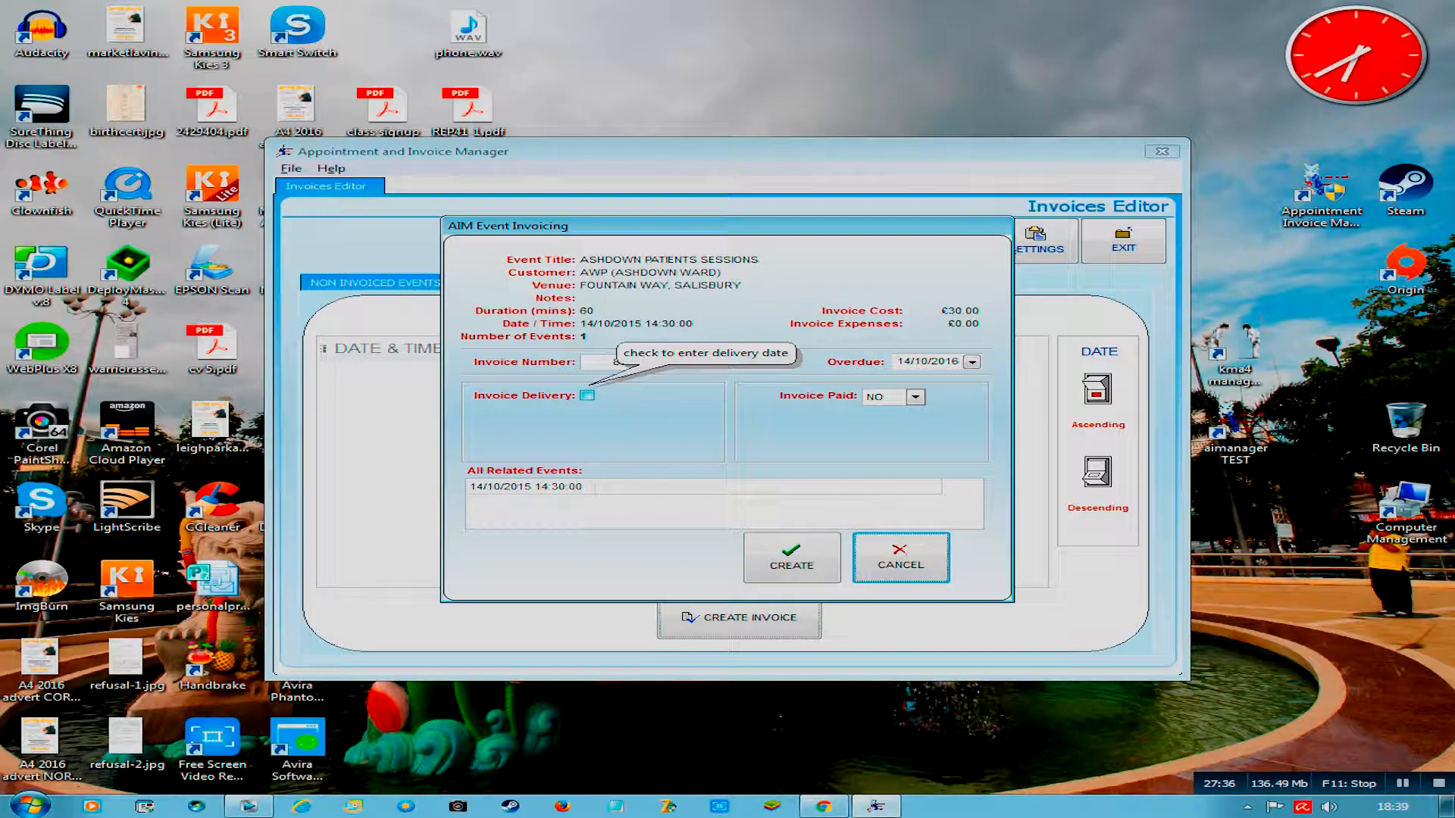
click(588, 395)
click(587, 395)
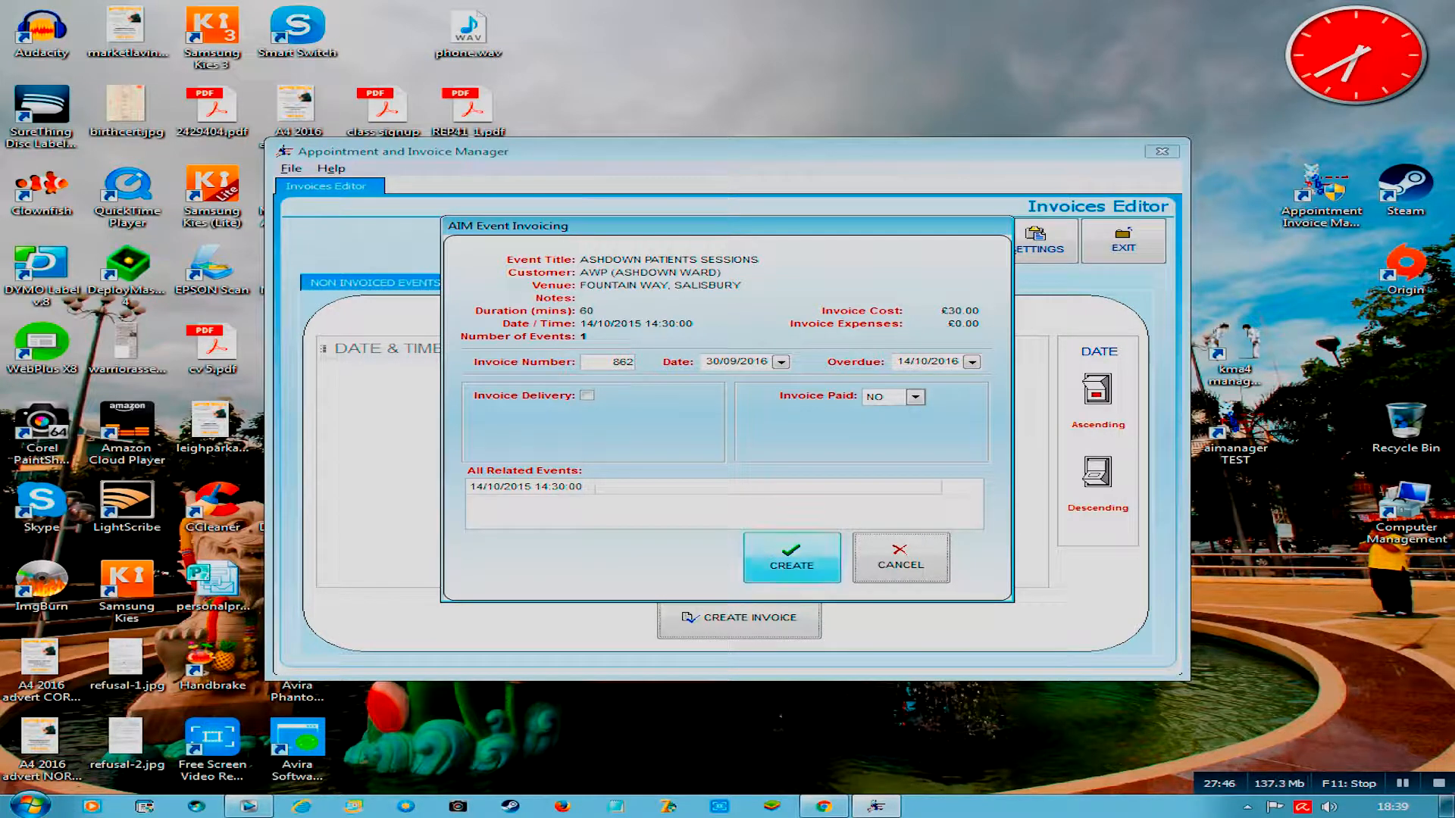
click(792, 559)
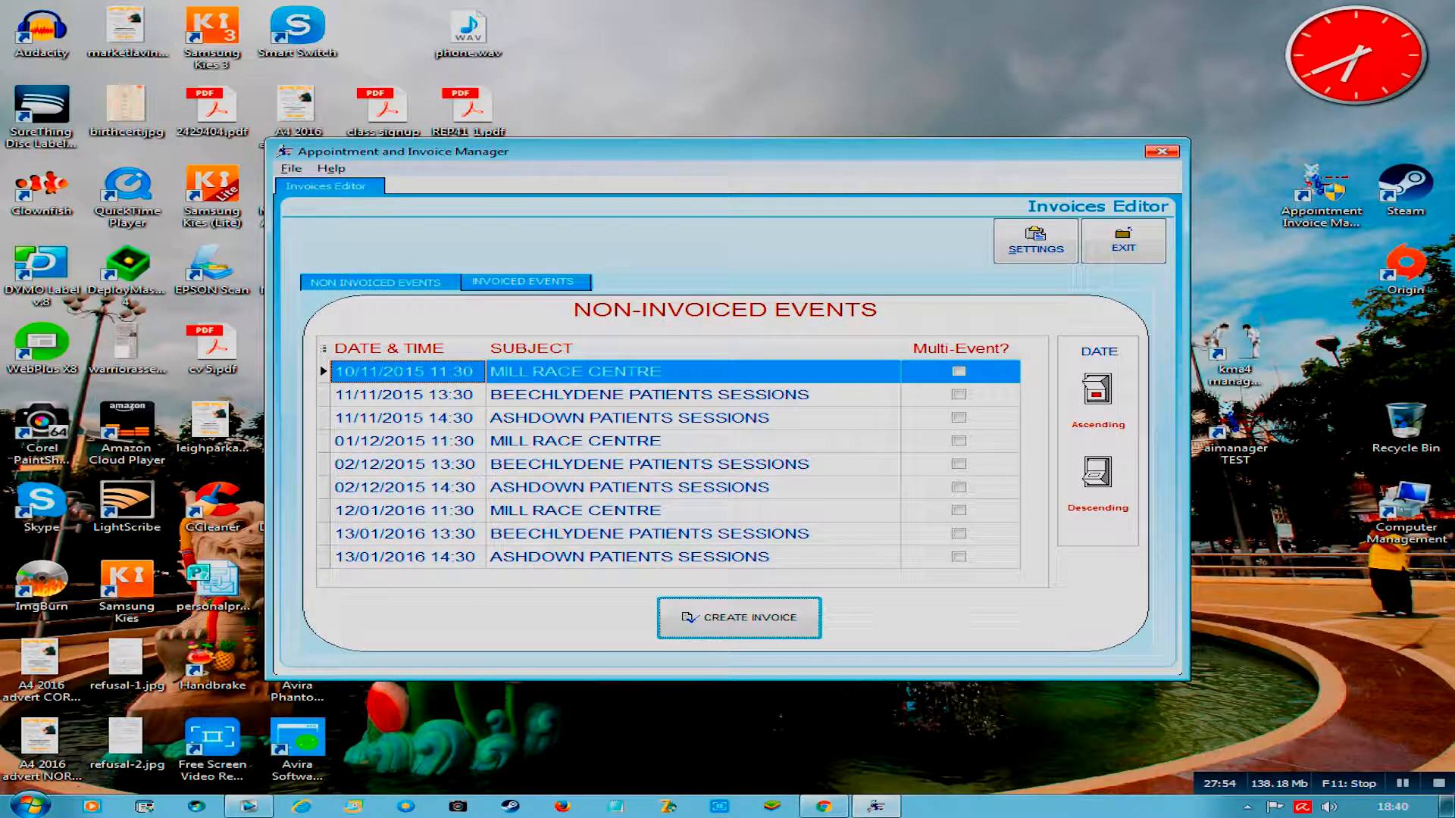
Step: Filter the invoiced events to those not delivered, and view the details of the 30/09/2016 invoice without updating it
click(522, 282)
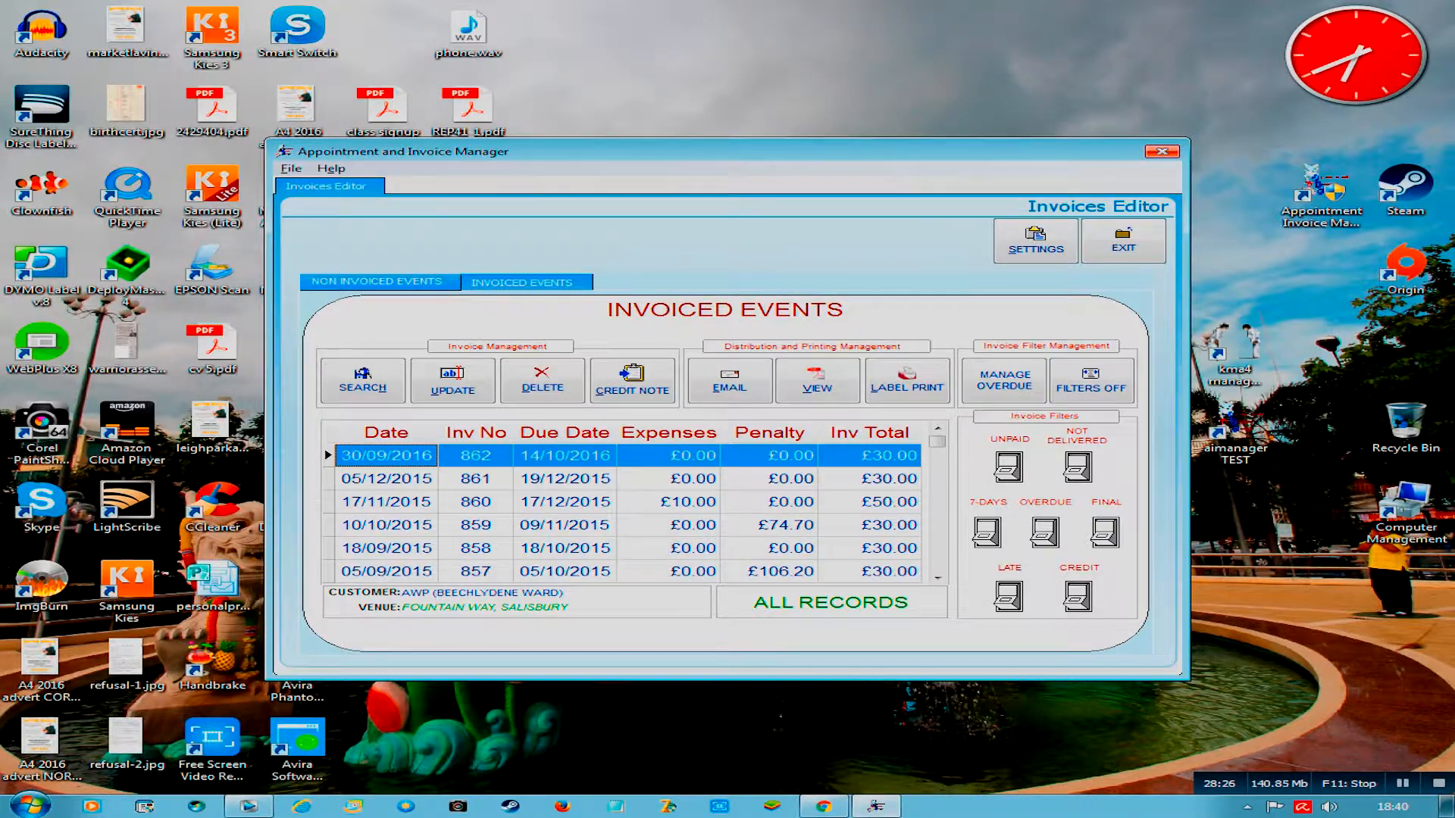
click(1077, 467)
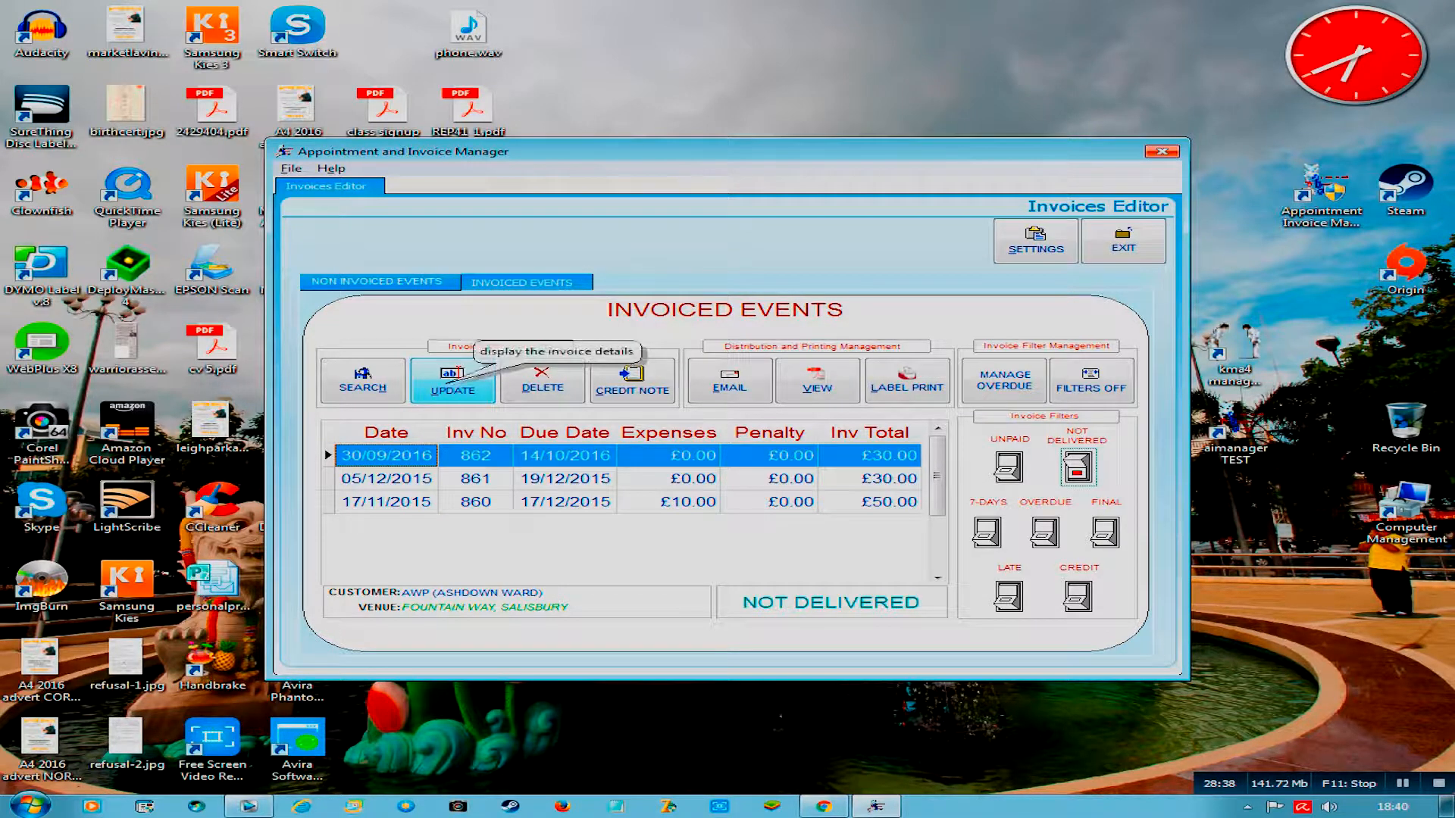
click(453, 377)
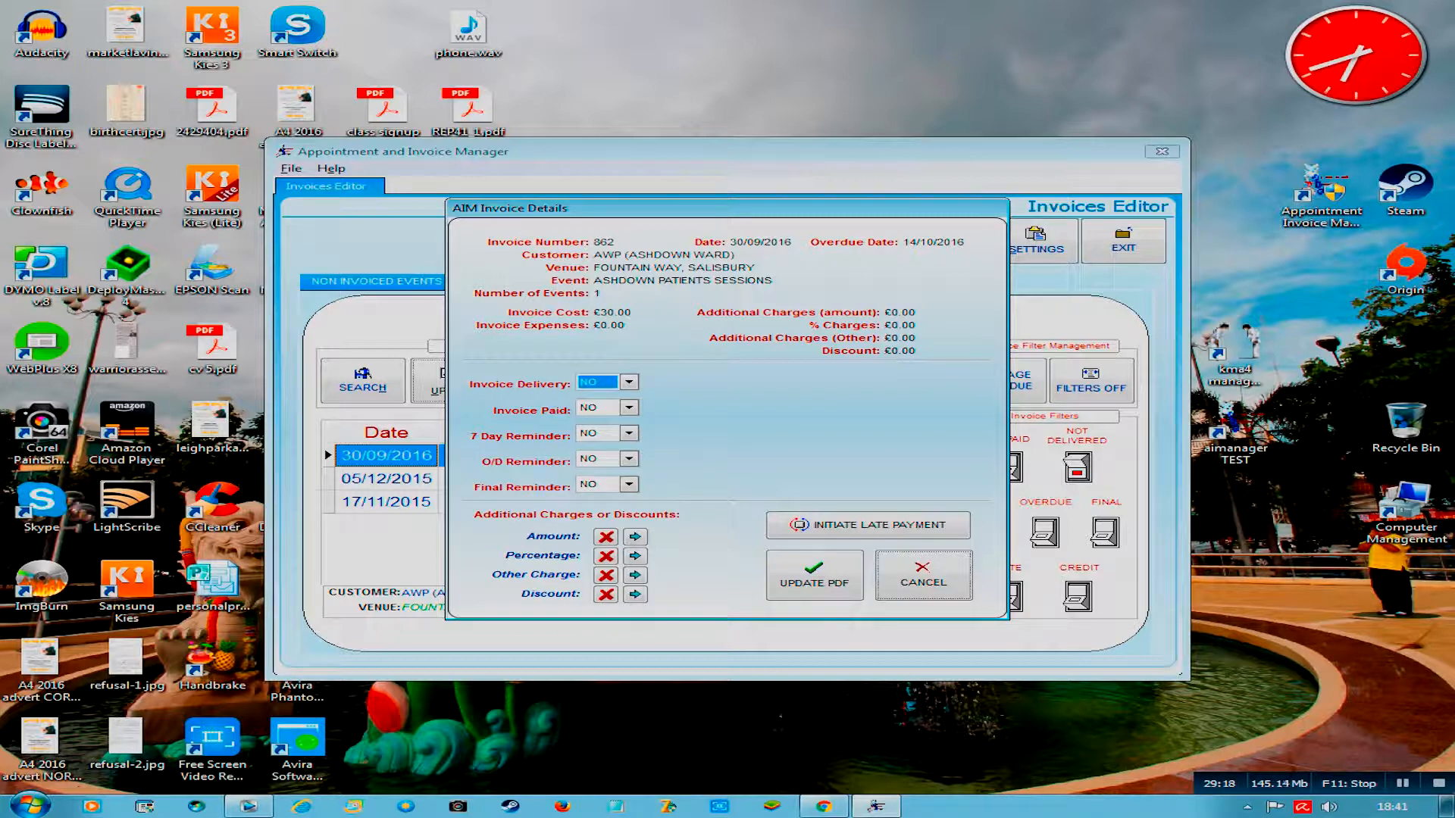
click(937, 578)
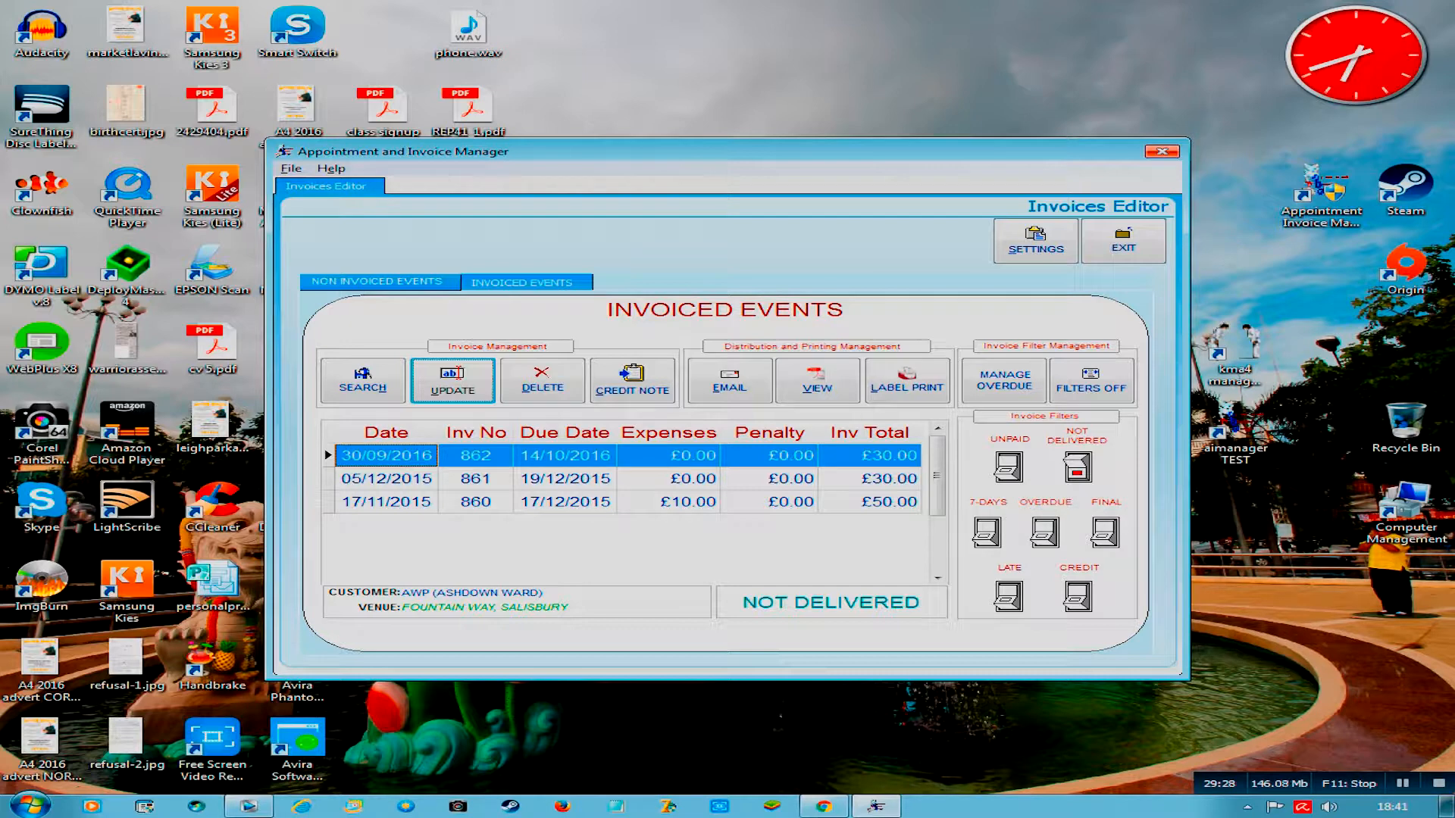
Step: Look at the invoice search with its bar code scan option, and cancel it without searching
click(363, 381)
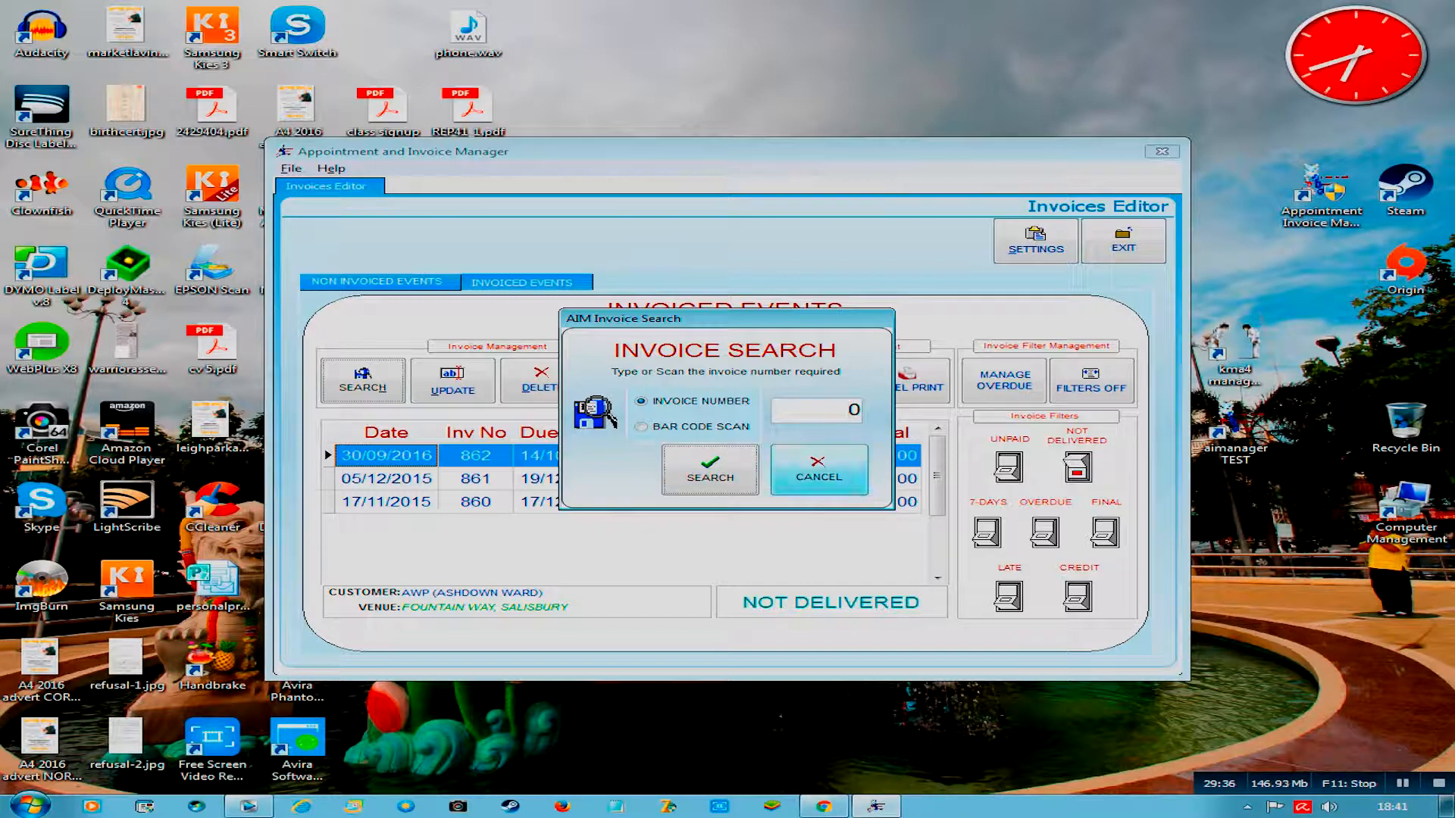
click(642, 427)
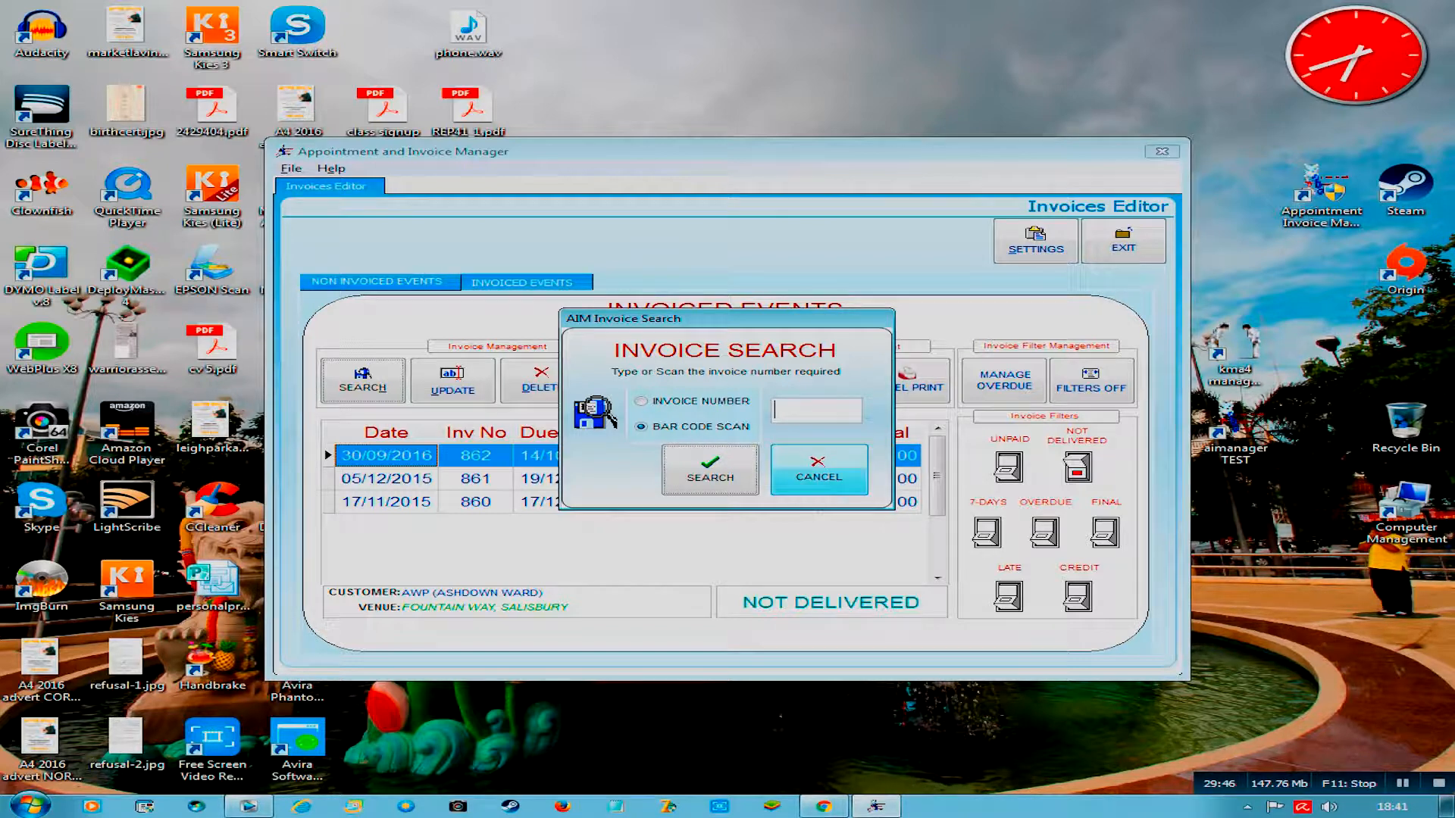
click(818, 470)
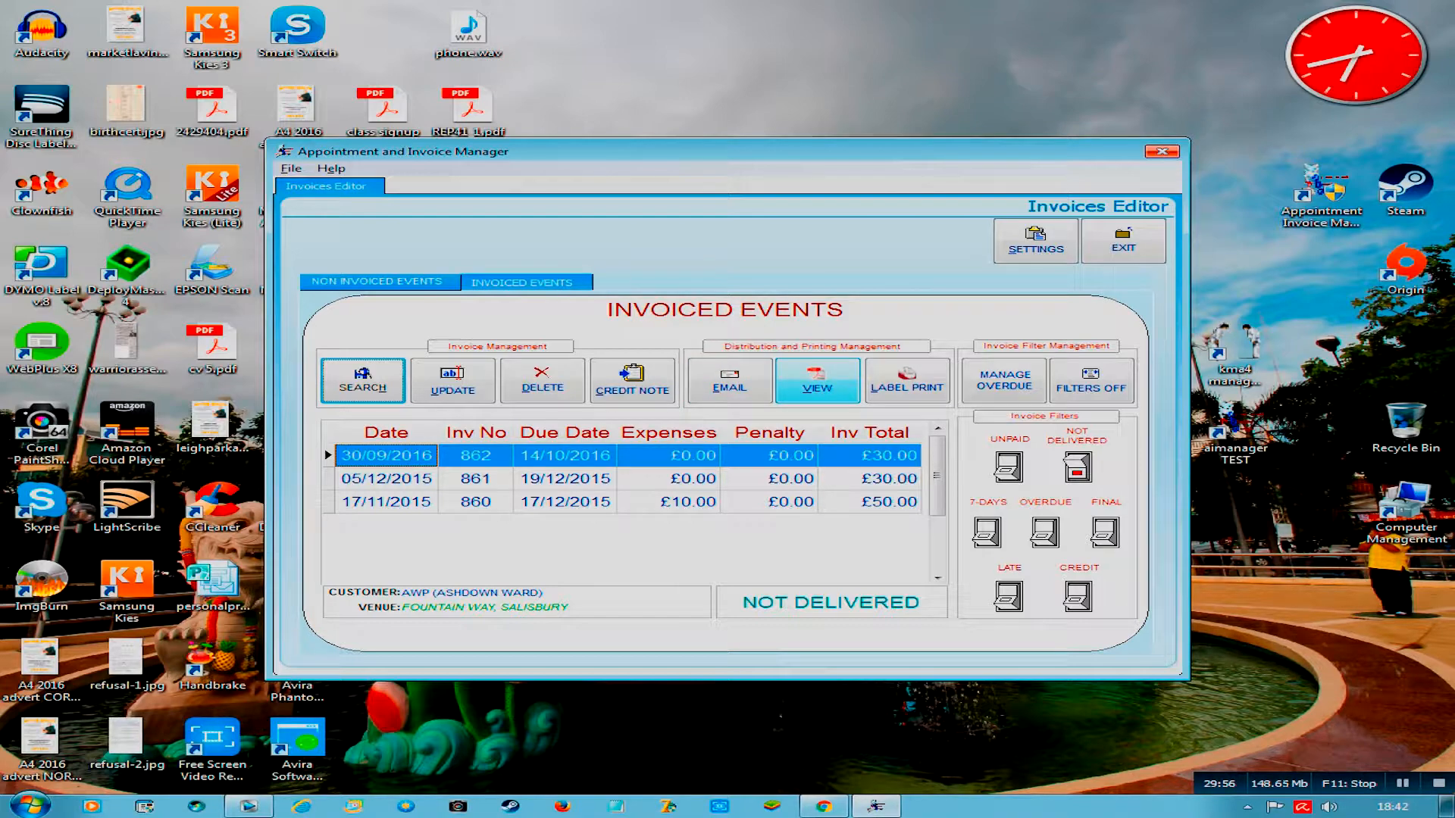
Step: View the 30/09/2016 invoice as a PDF, and try high priority in its email form before cancelling the email
click(817, 383)
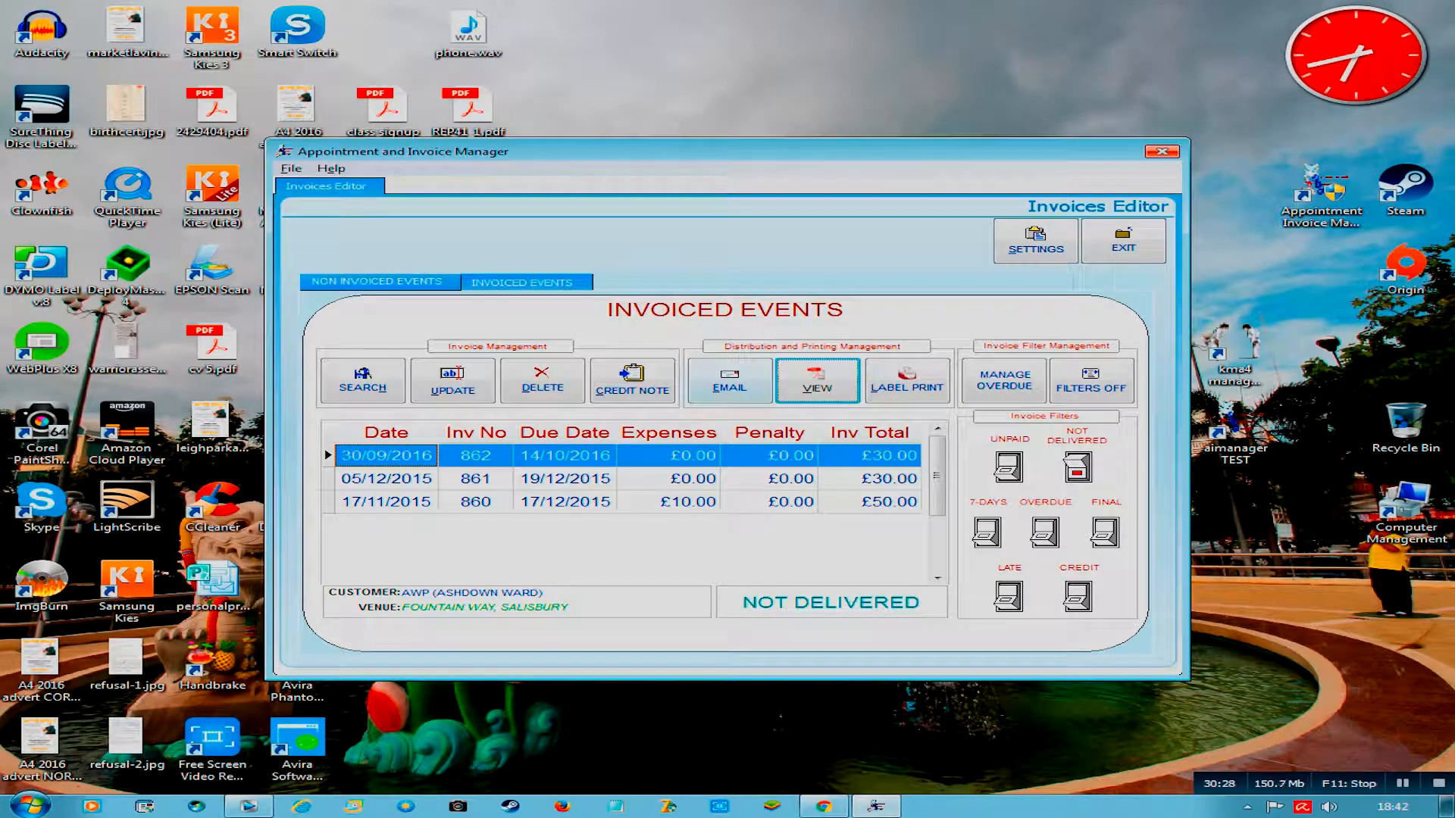
click(730, 382)
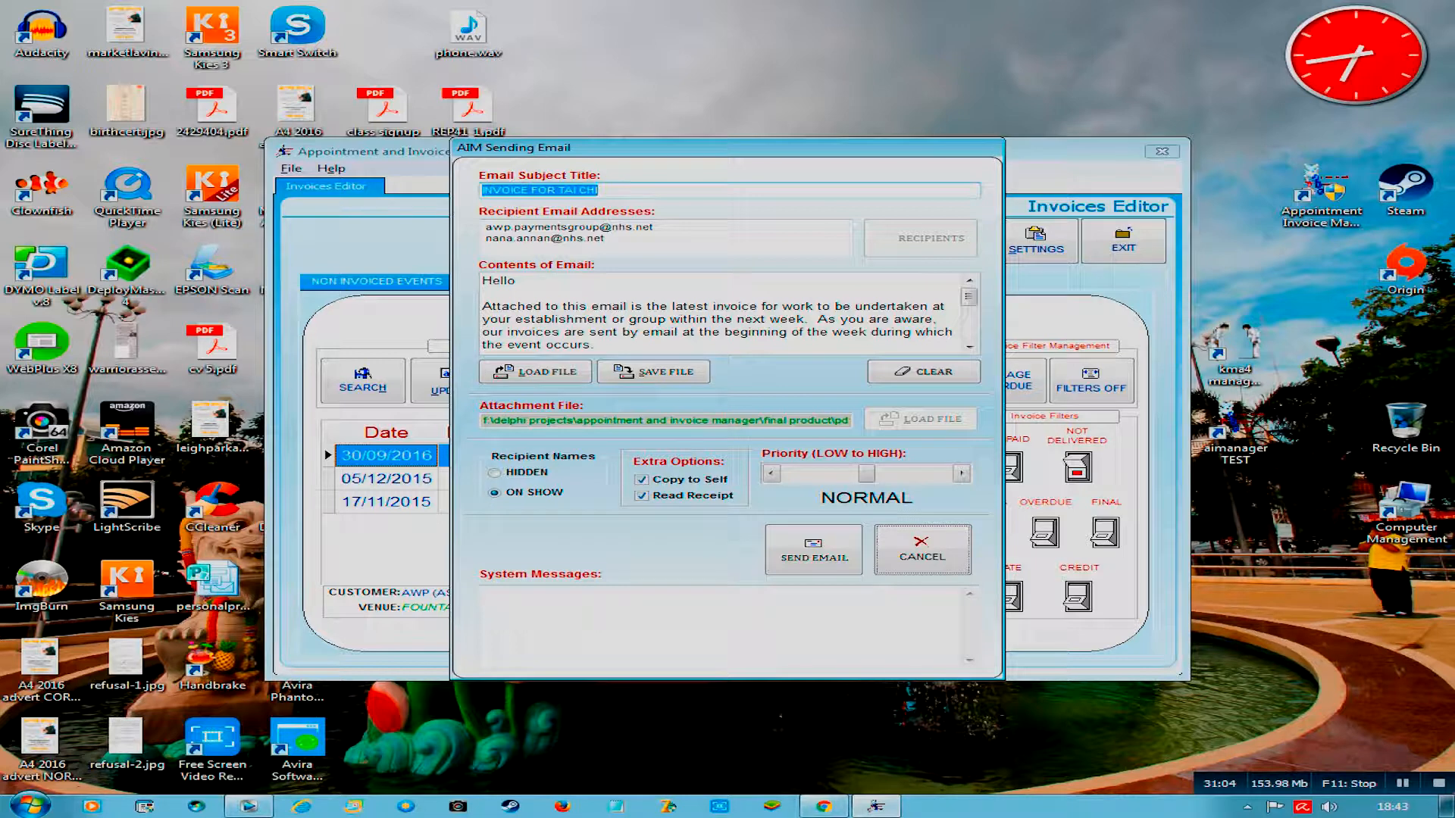
click(906, 473)
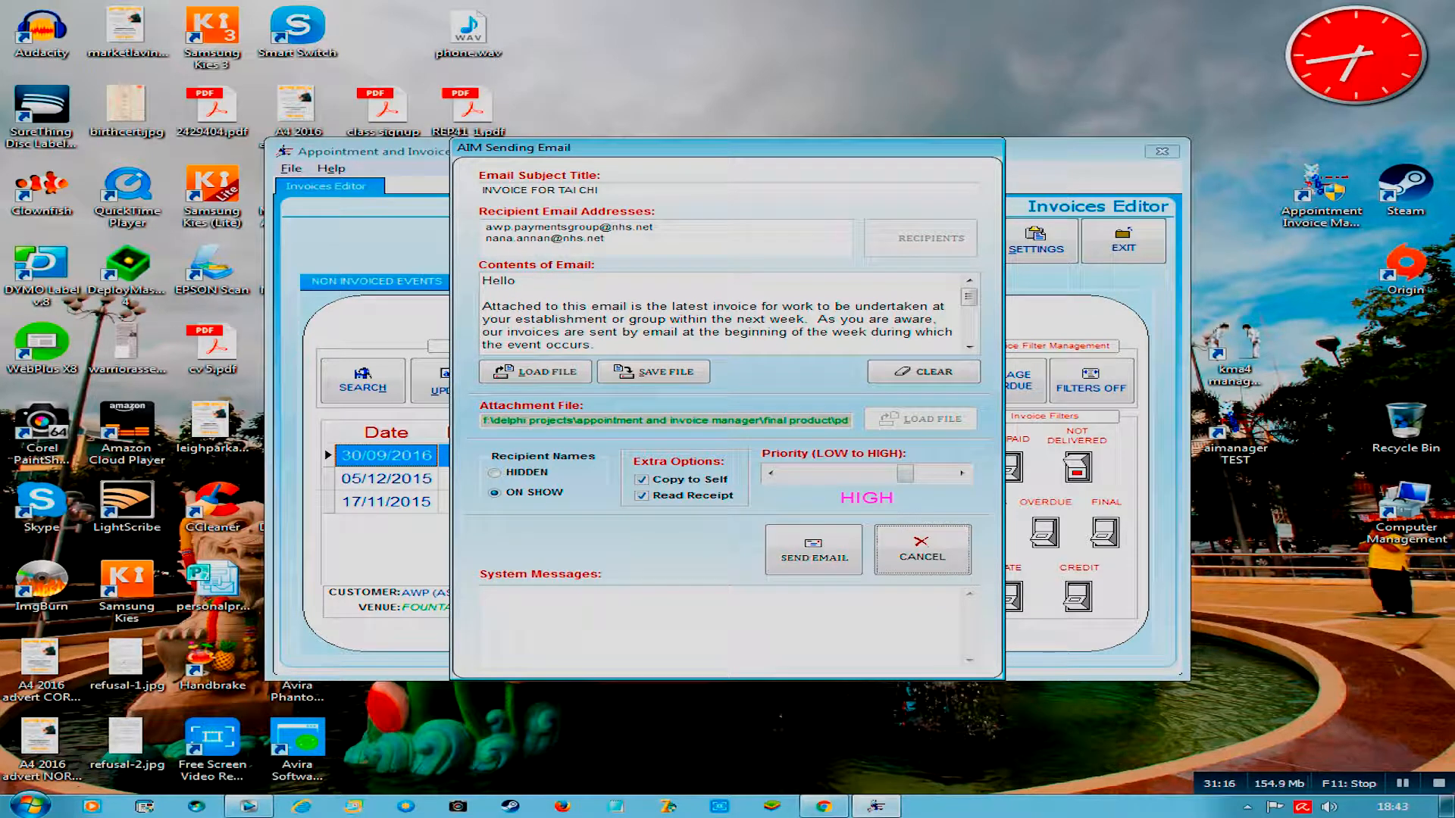
click(922, 549)
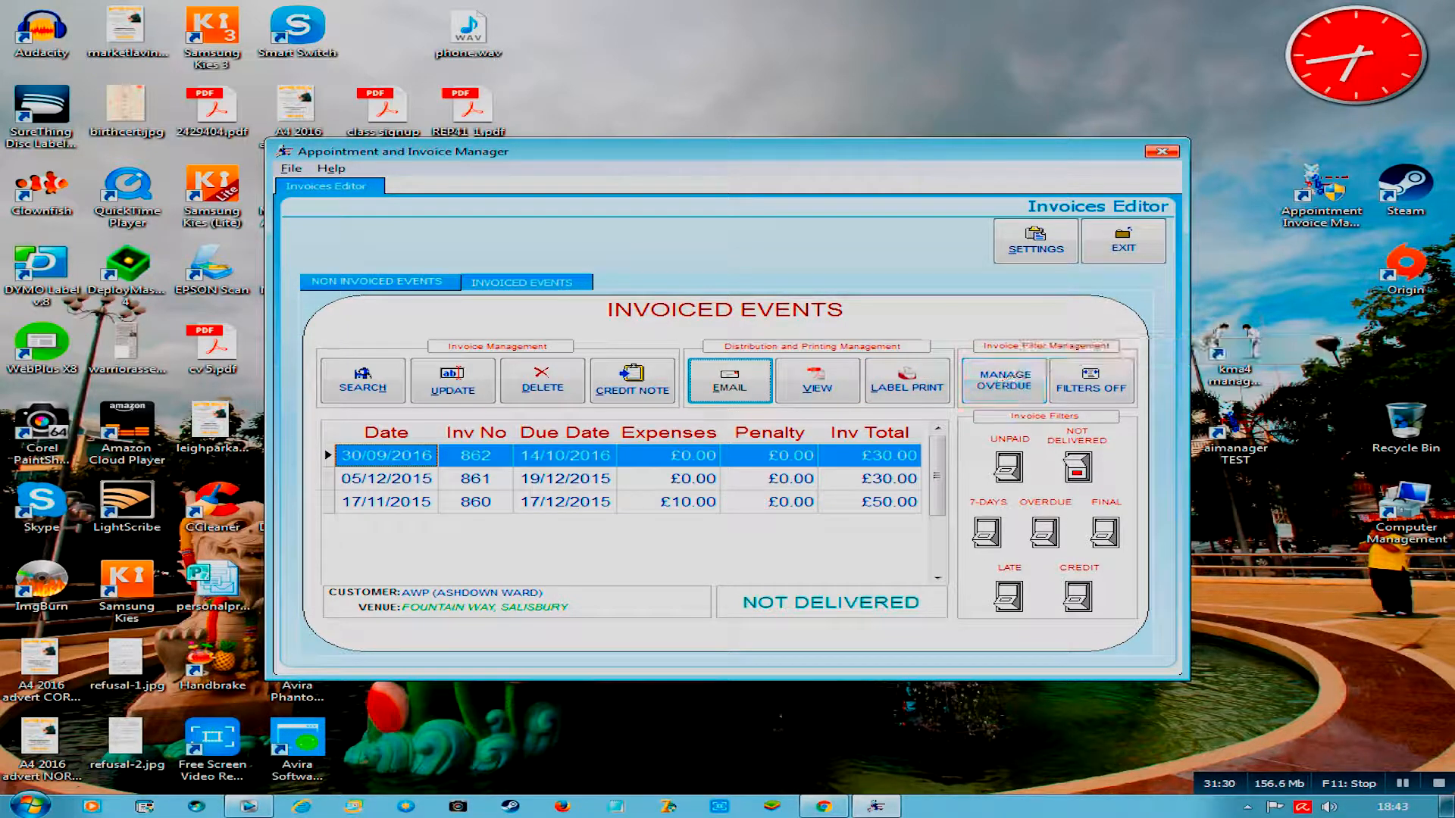
Step: Review the payment terms, interest charge and conditions in the invoice settings, and close them without updating
click(1042, 232)
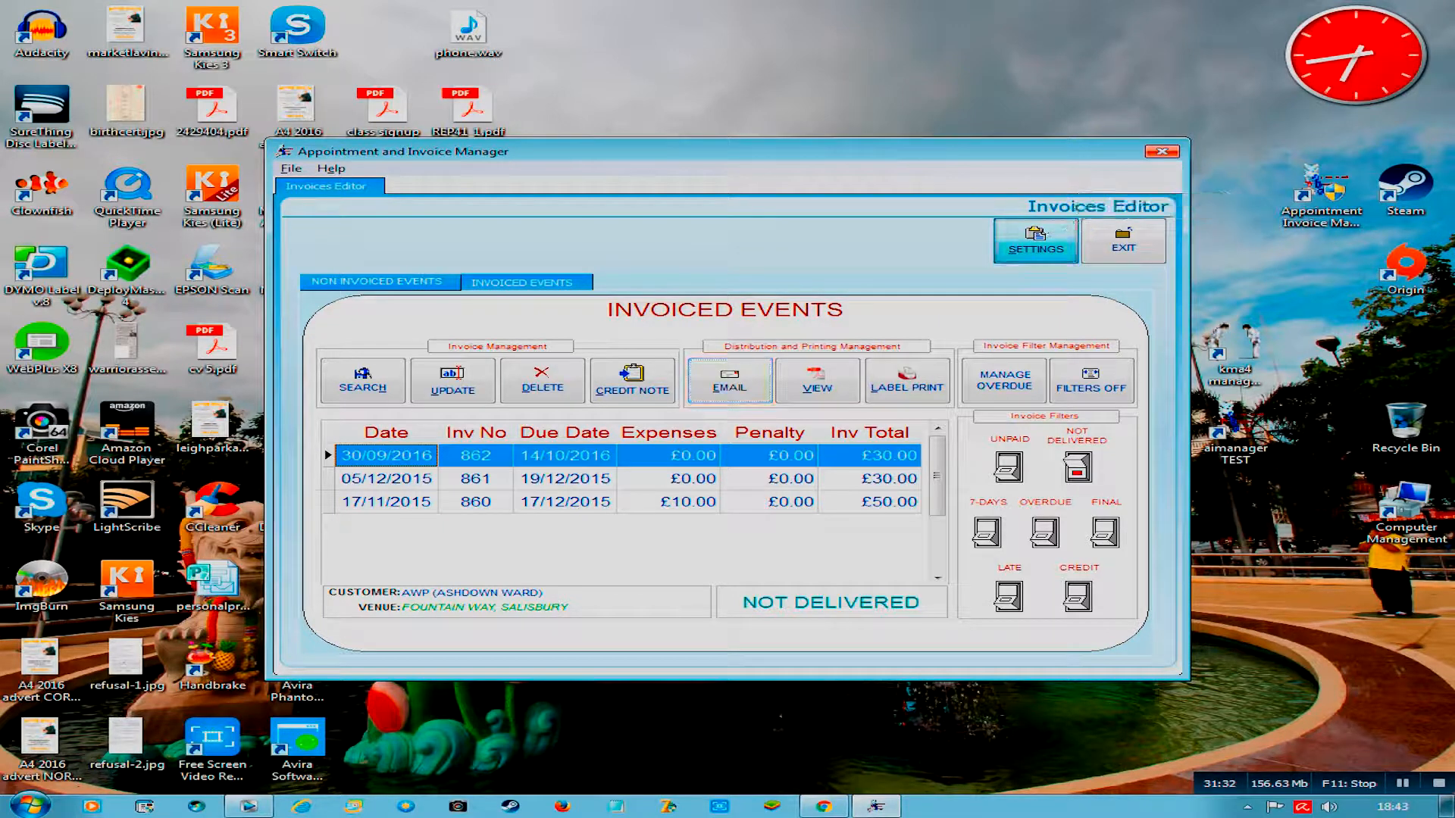
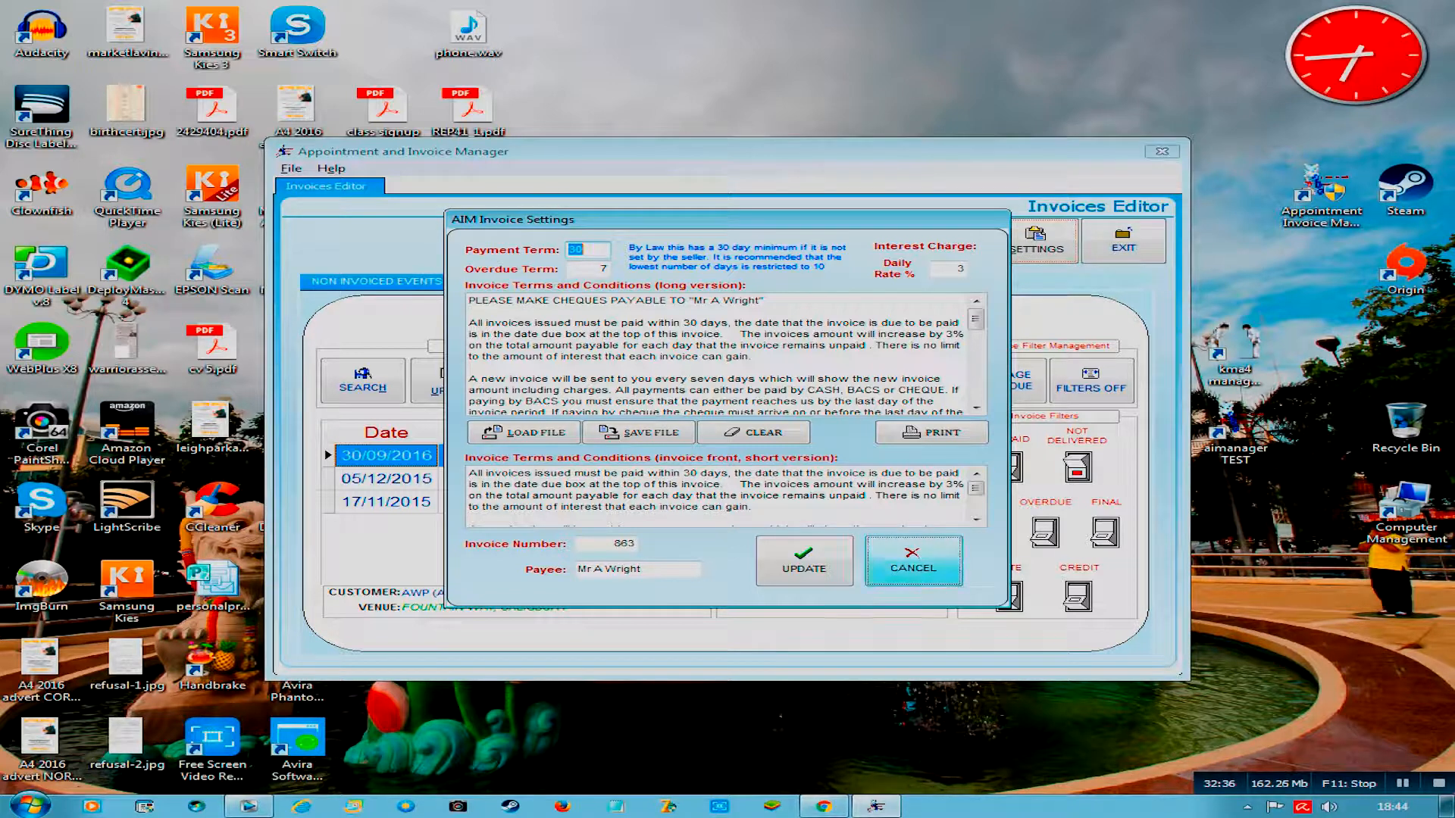
click(920, 565)
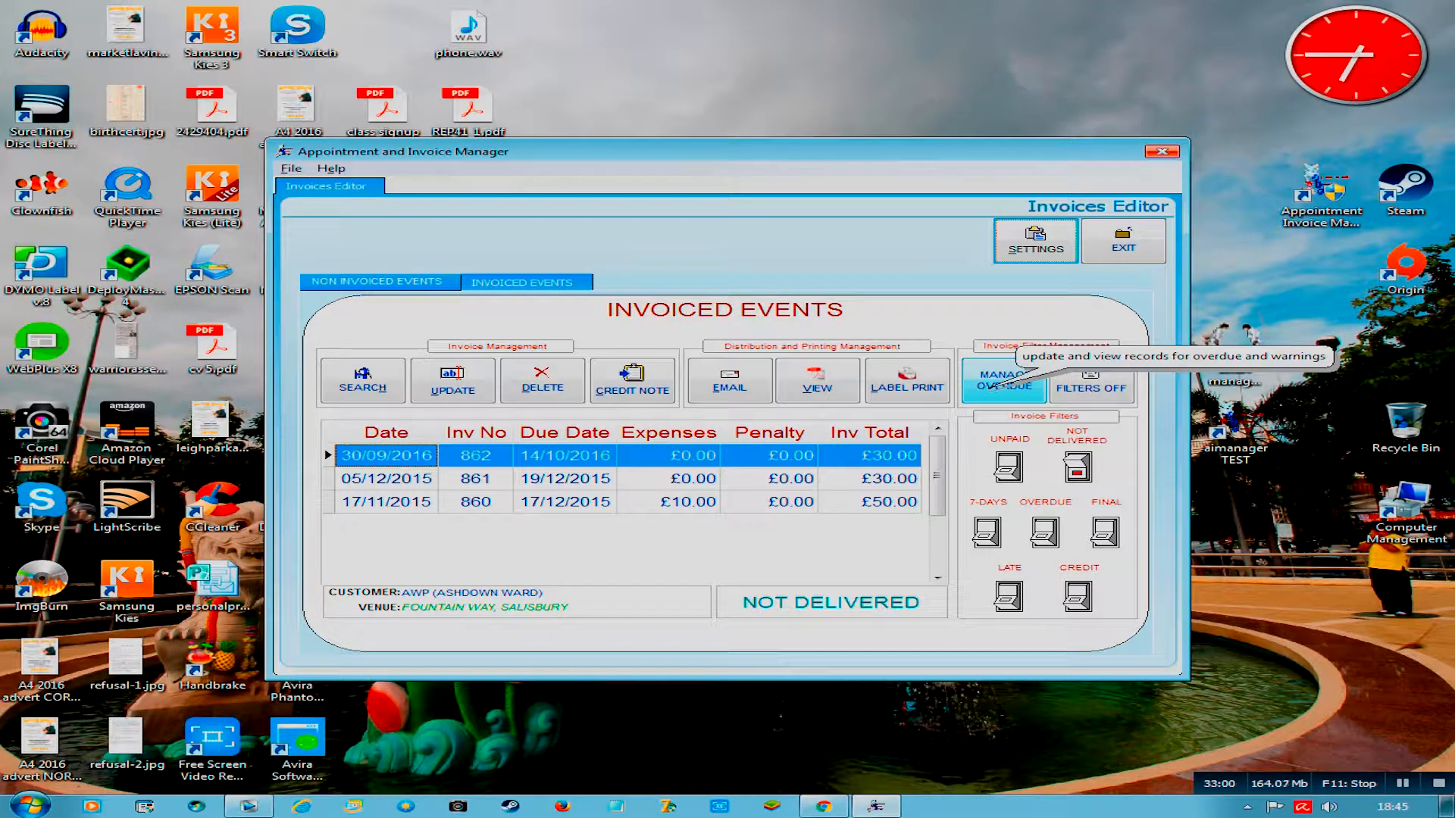
Step: Review the invoices in Overdue Invoice Management, try Final Reminder YES for the 18/09/2015 invoice, and close without updating
click(1001, 383)
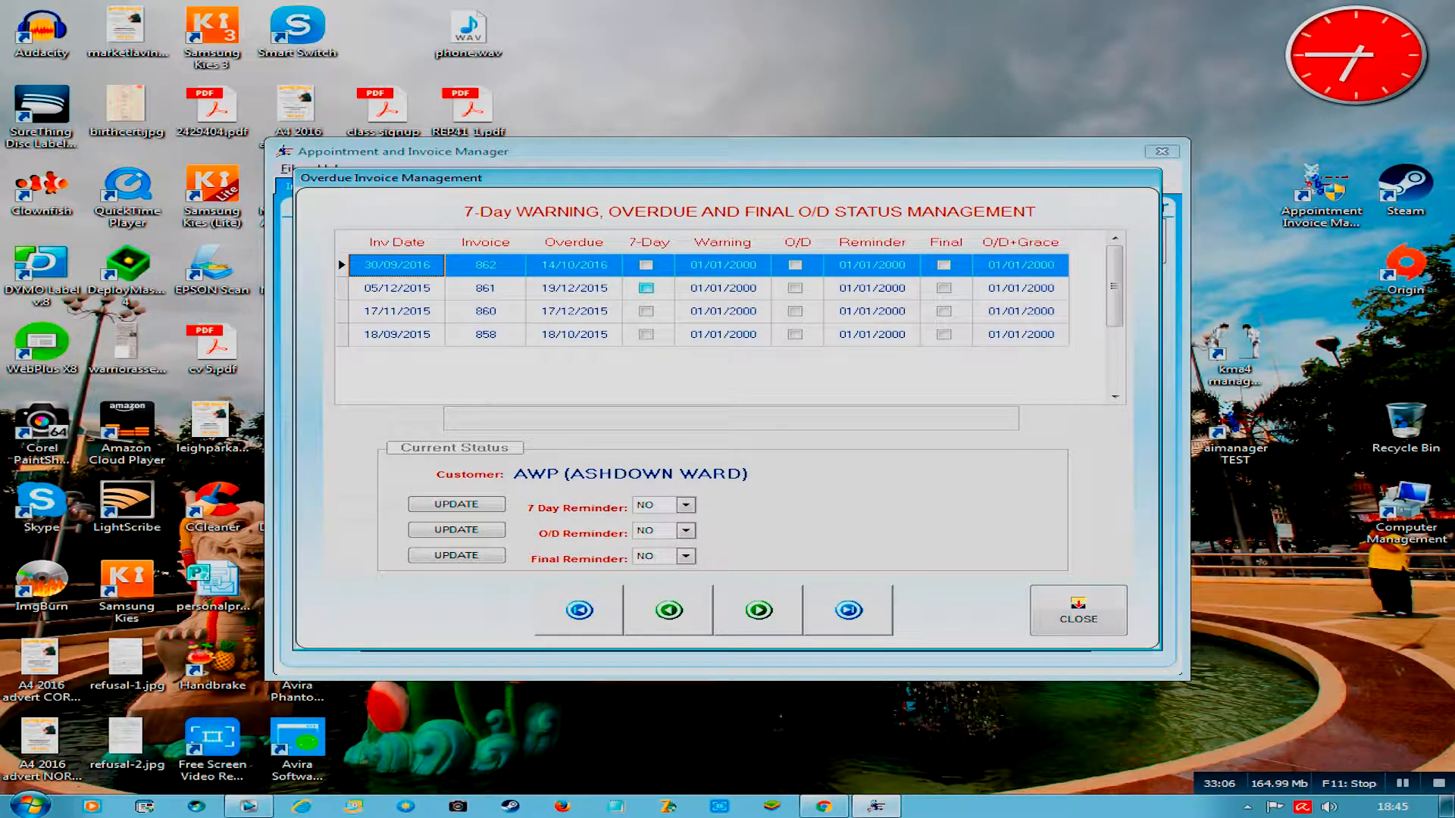
click(647, 311)
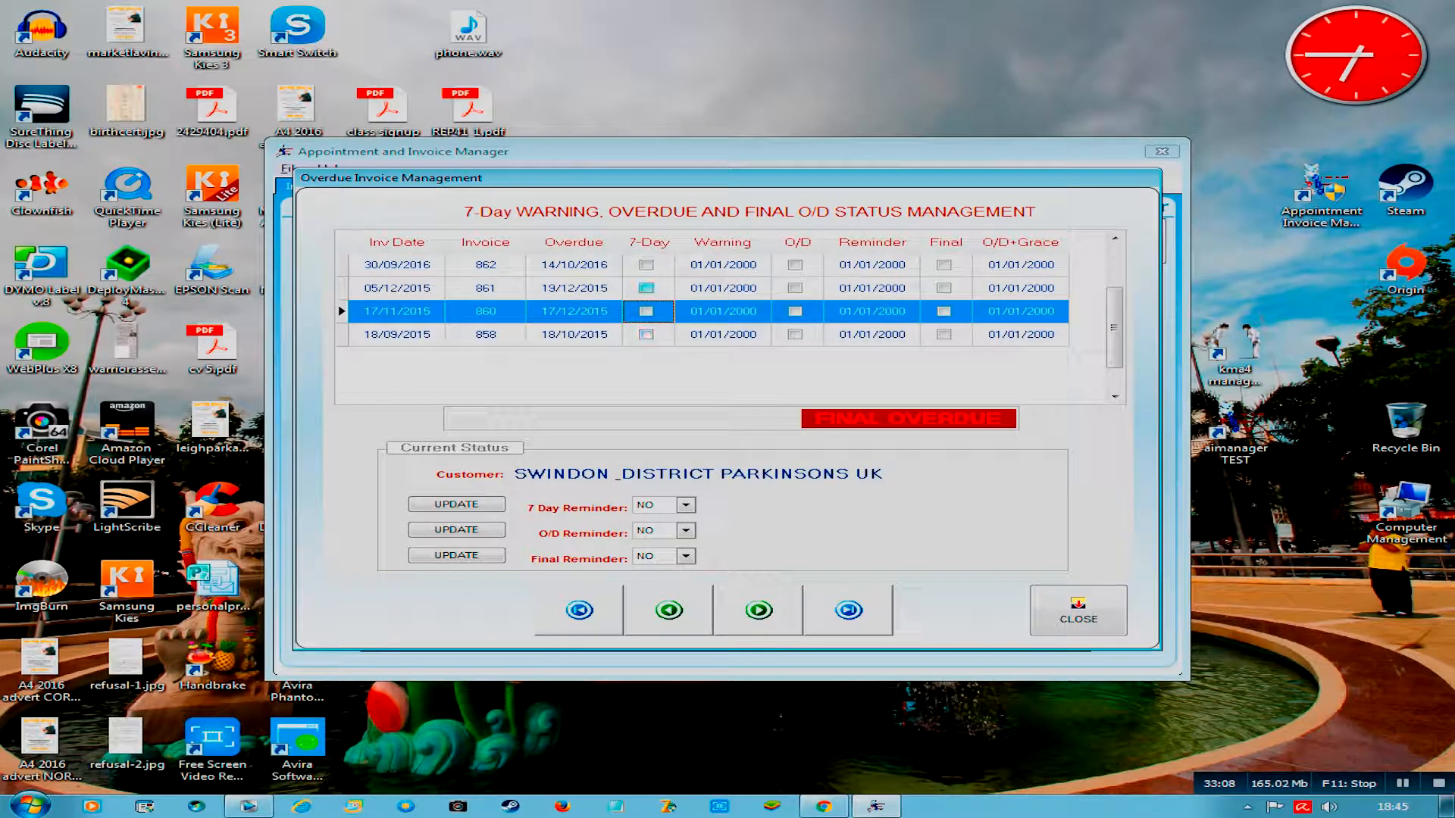
click(646, 288)
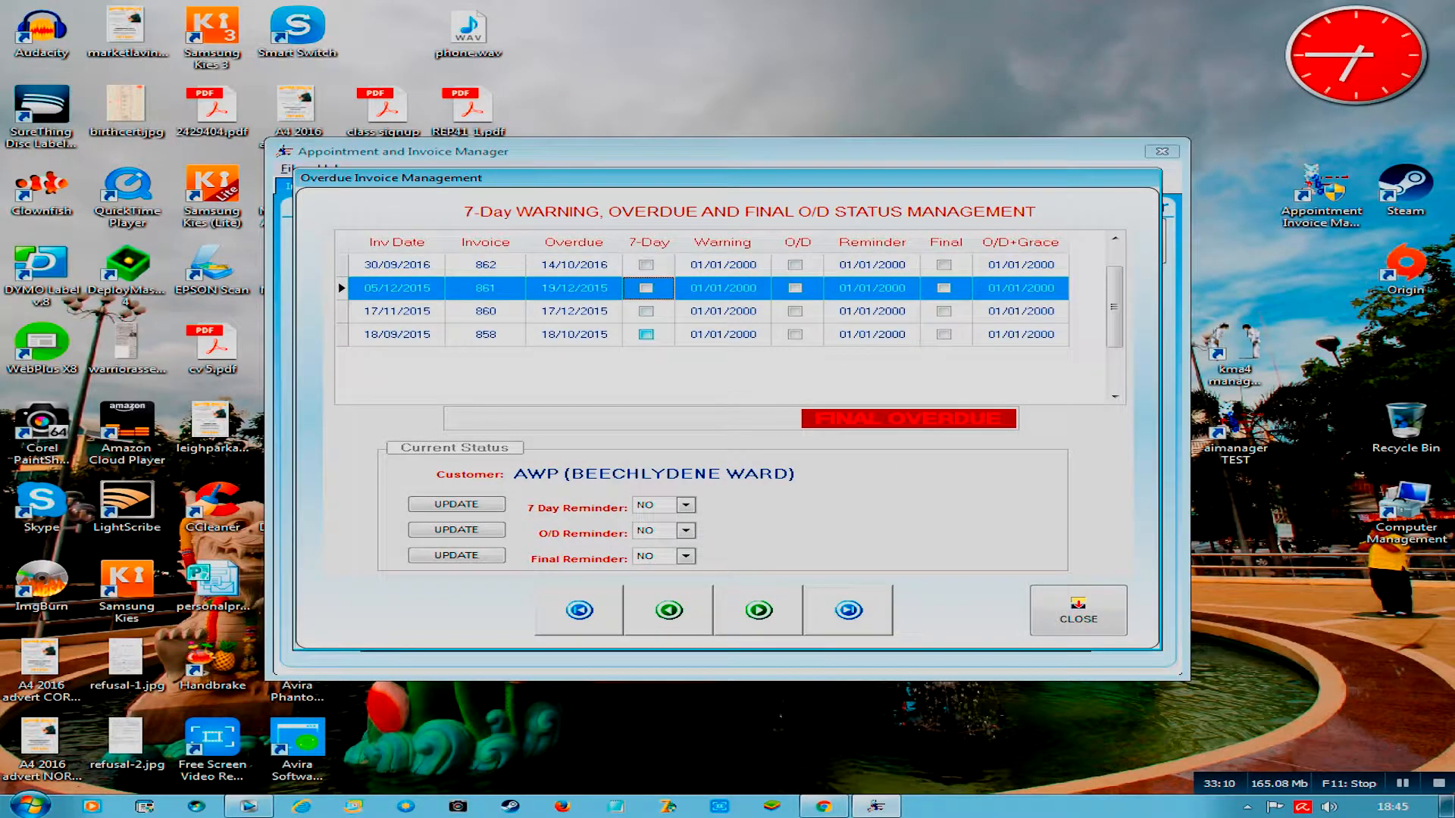
click(646, 334)
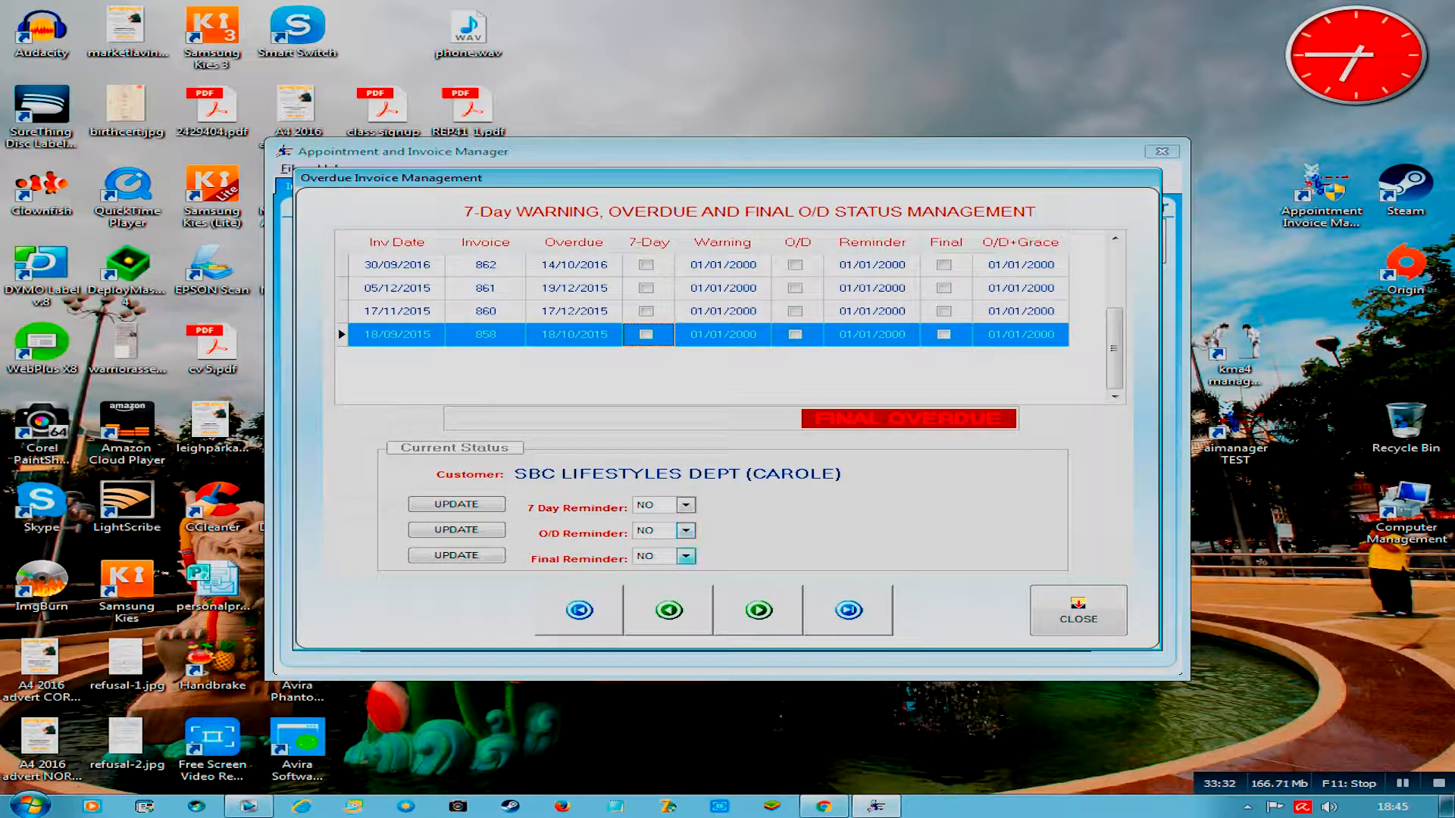
click(685, 556)
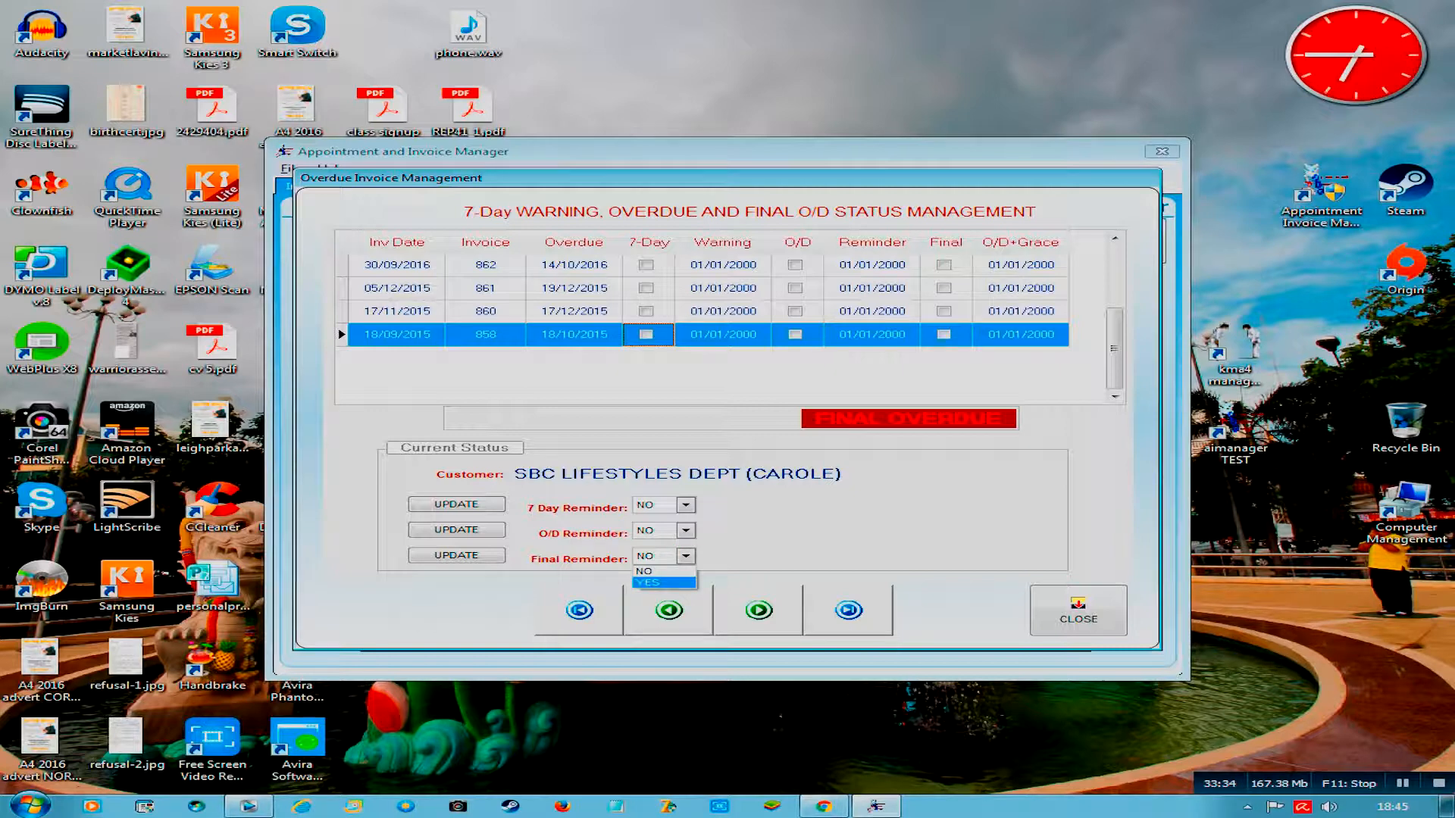
click(647, 582)
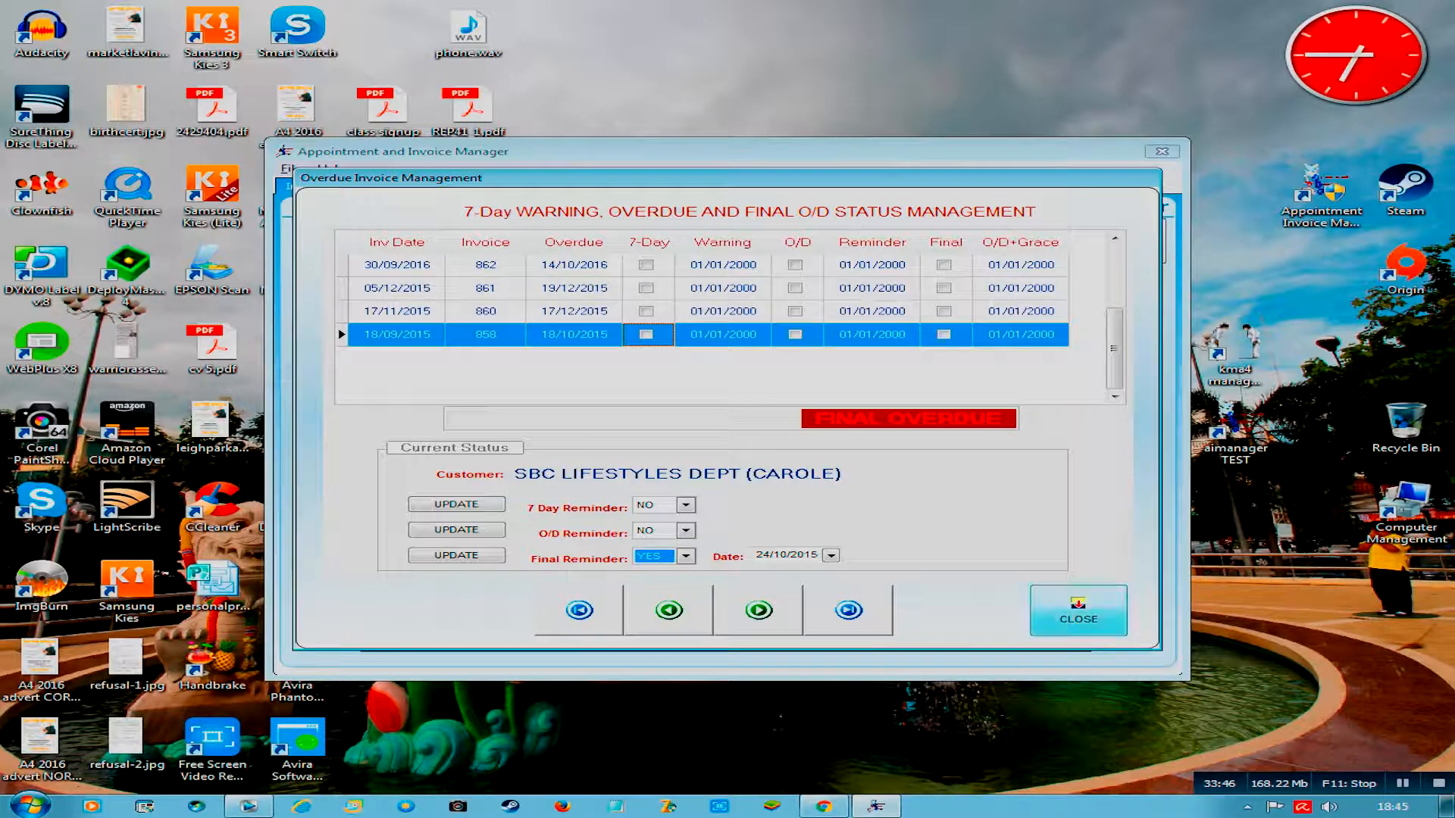
click(1078, 610)
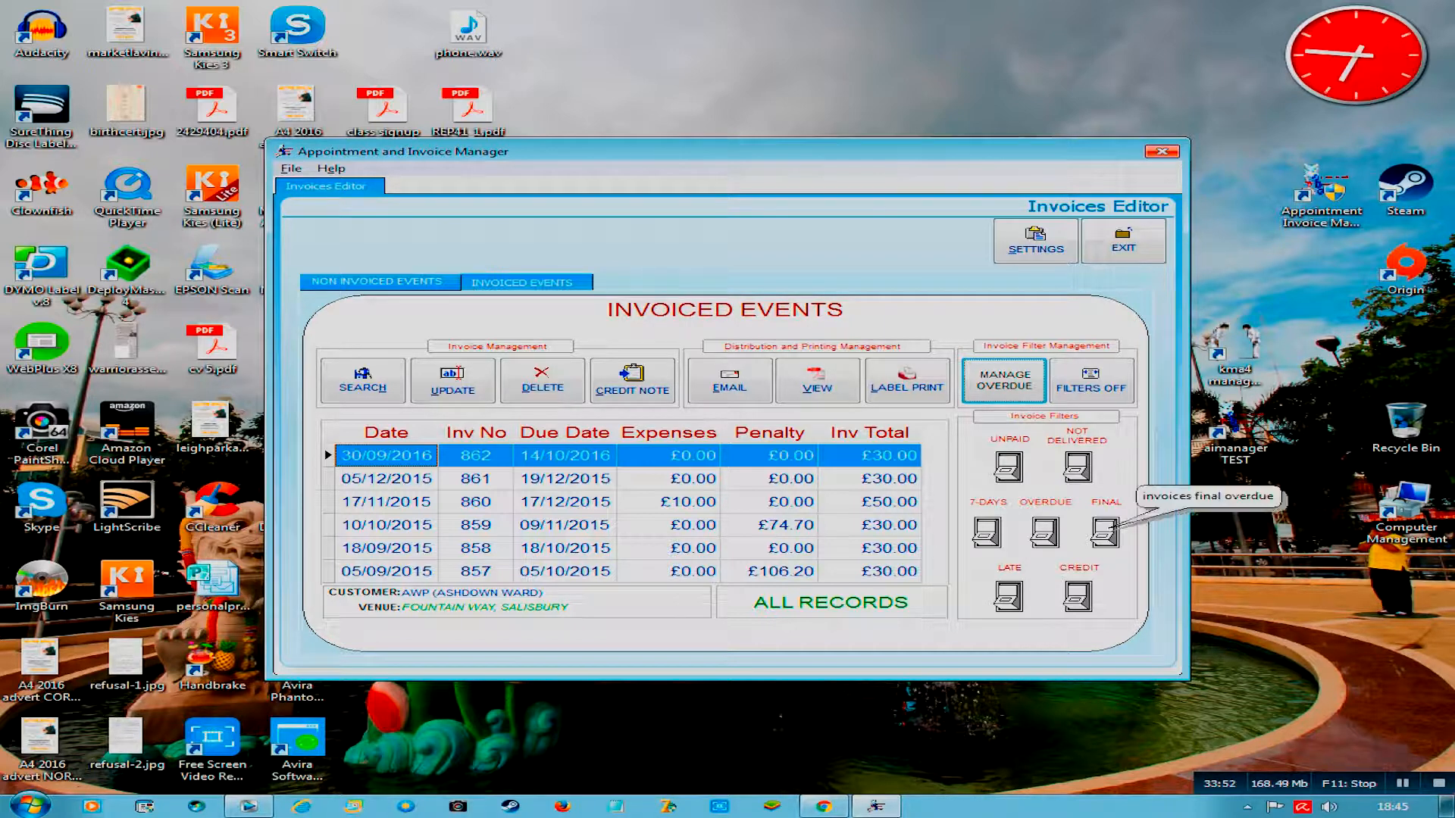
Step: Filter the invoiced events by final overdue, late payment and credit notes, and view the details of the 16/10/2012 credit note
click(1105, 533)
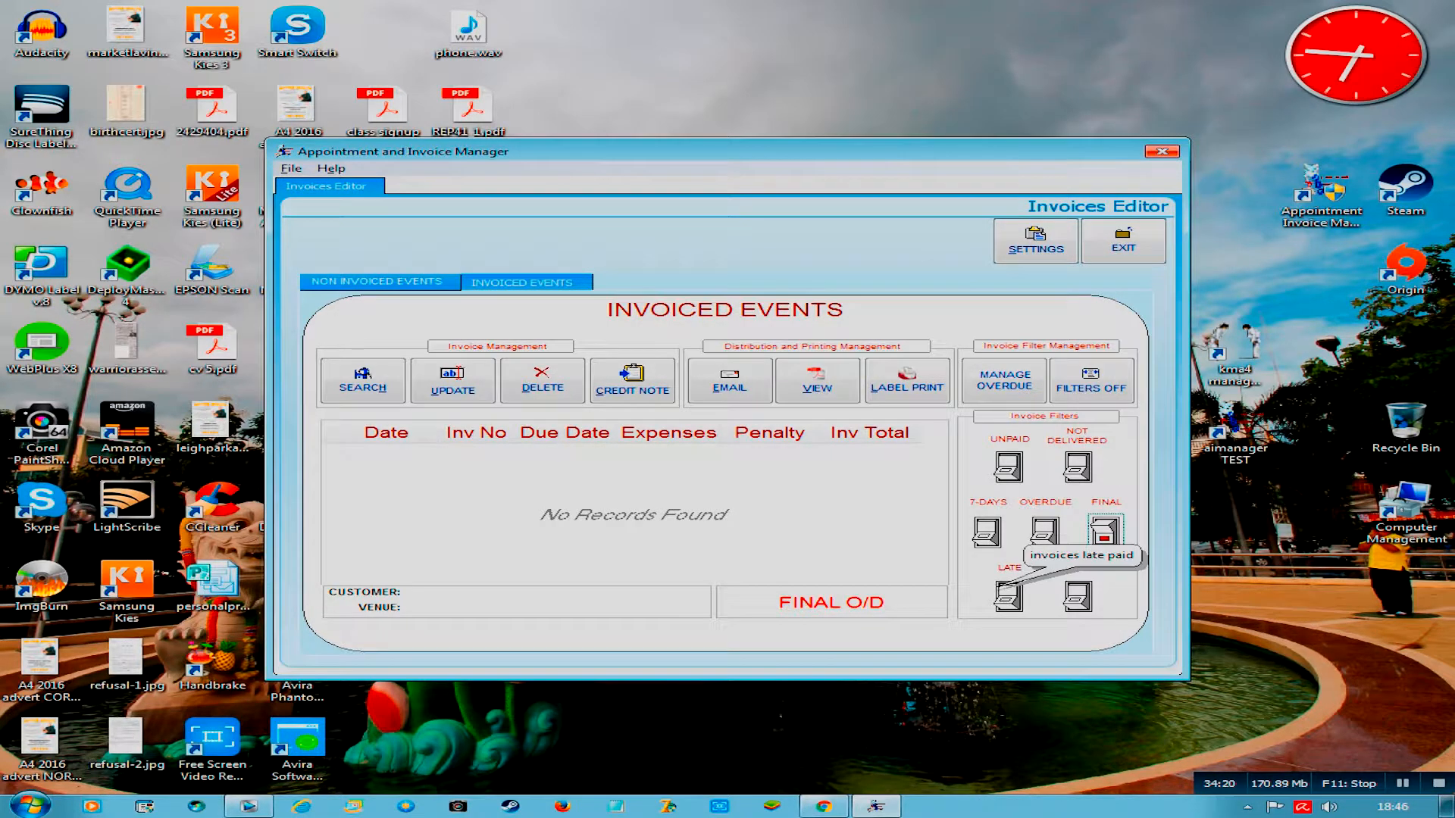
click(1009, 596)
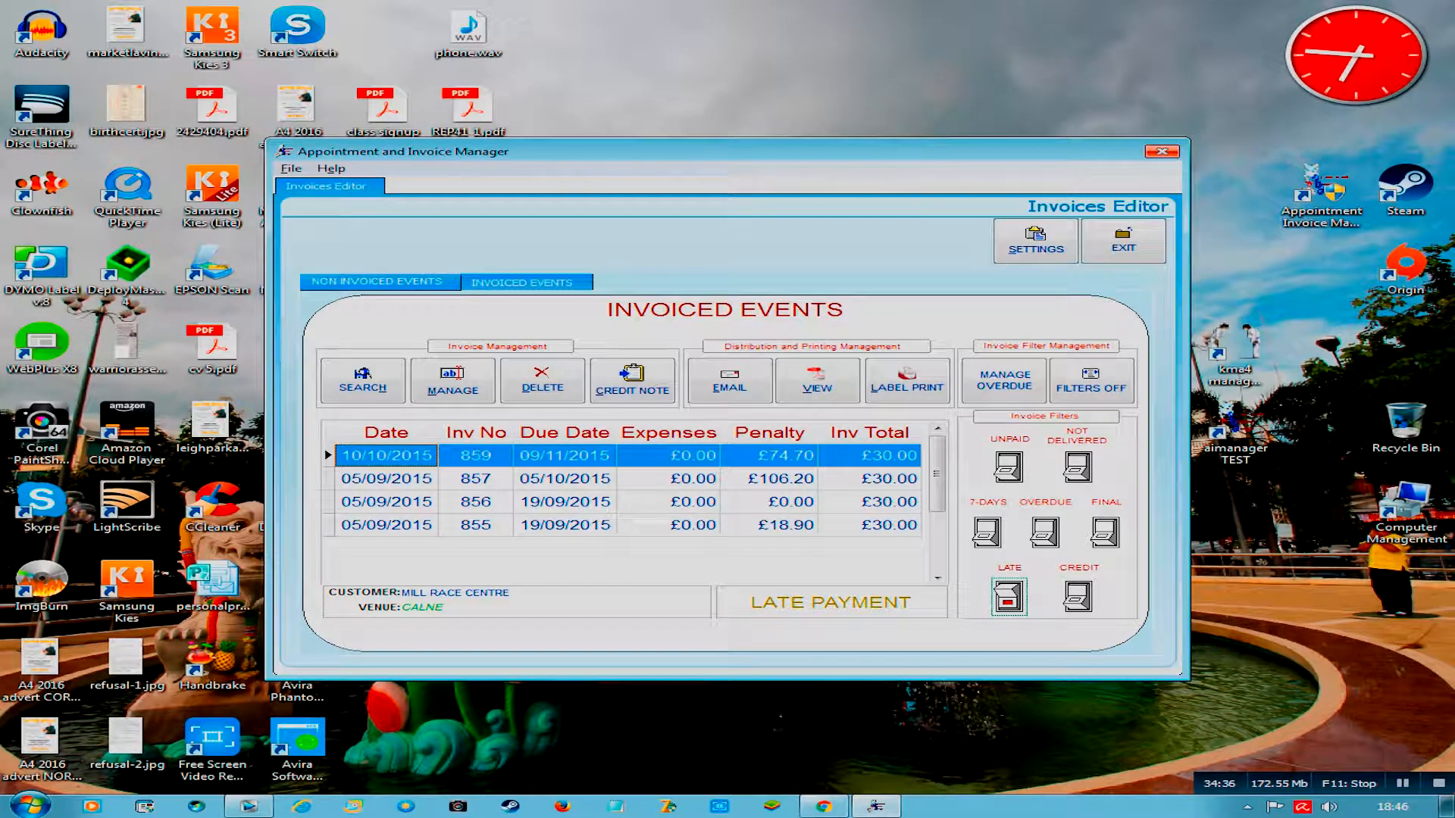
click(1078, 596)
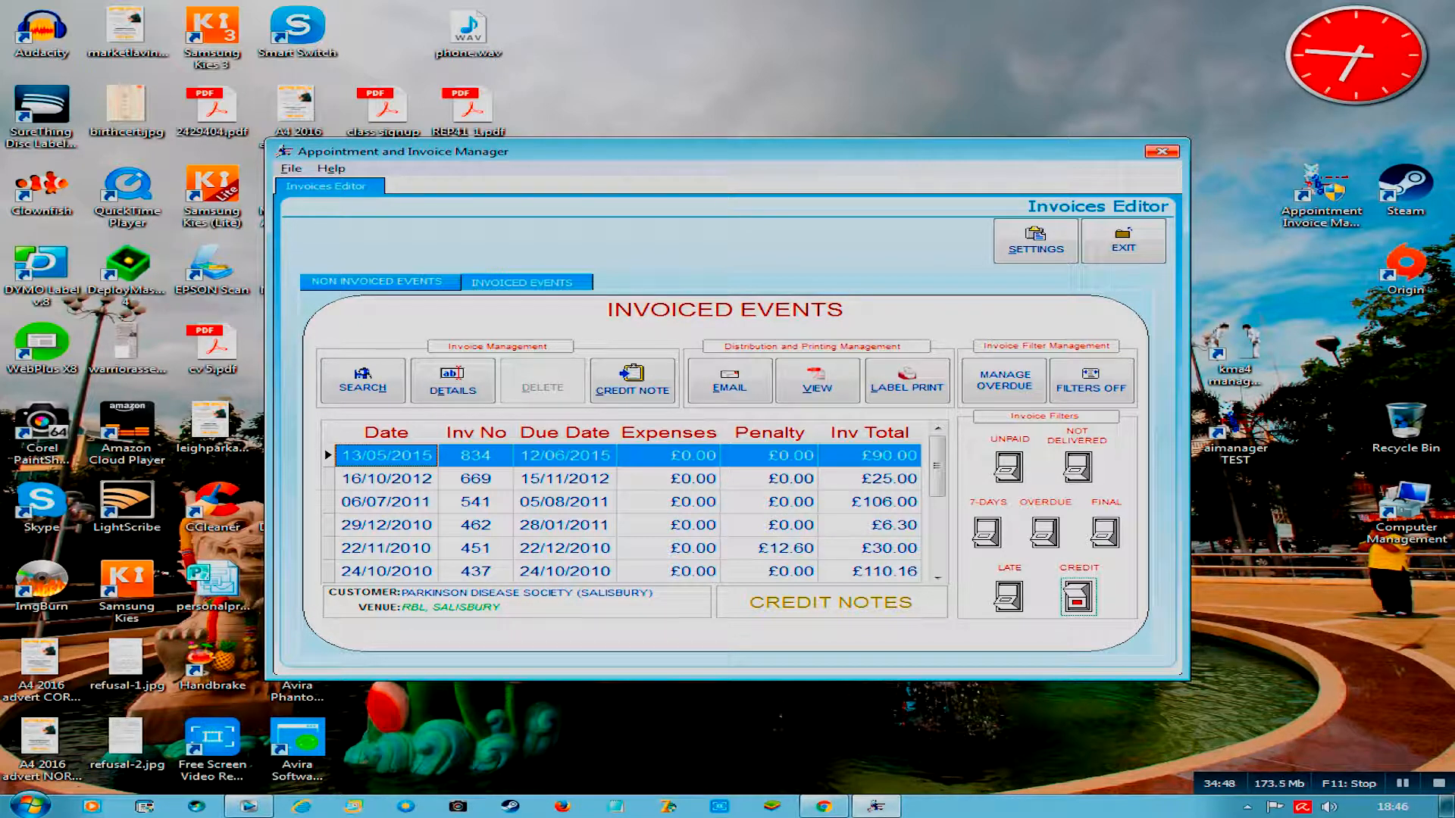
click(564, 479)
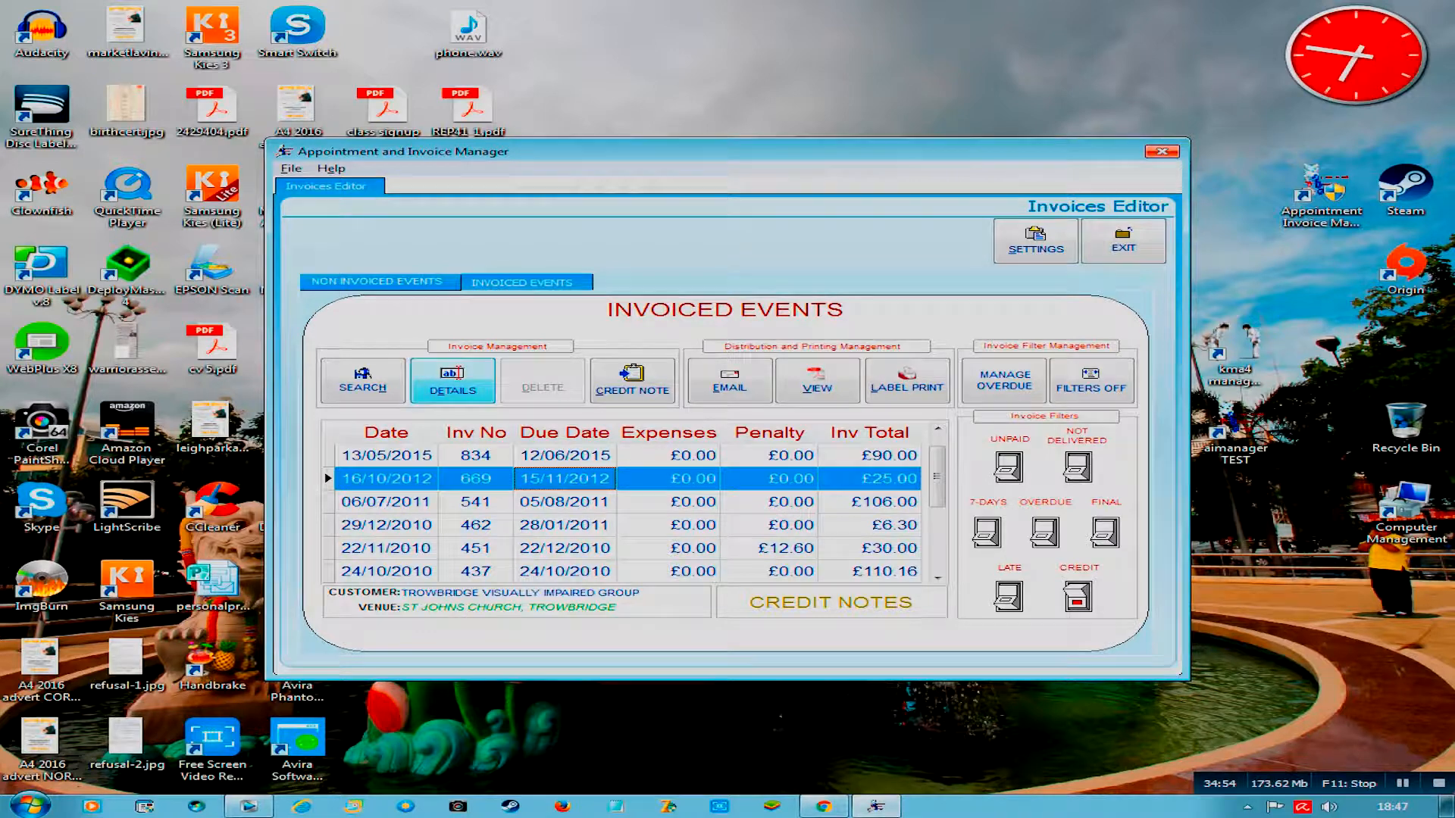
click(452, 379)
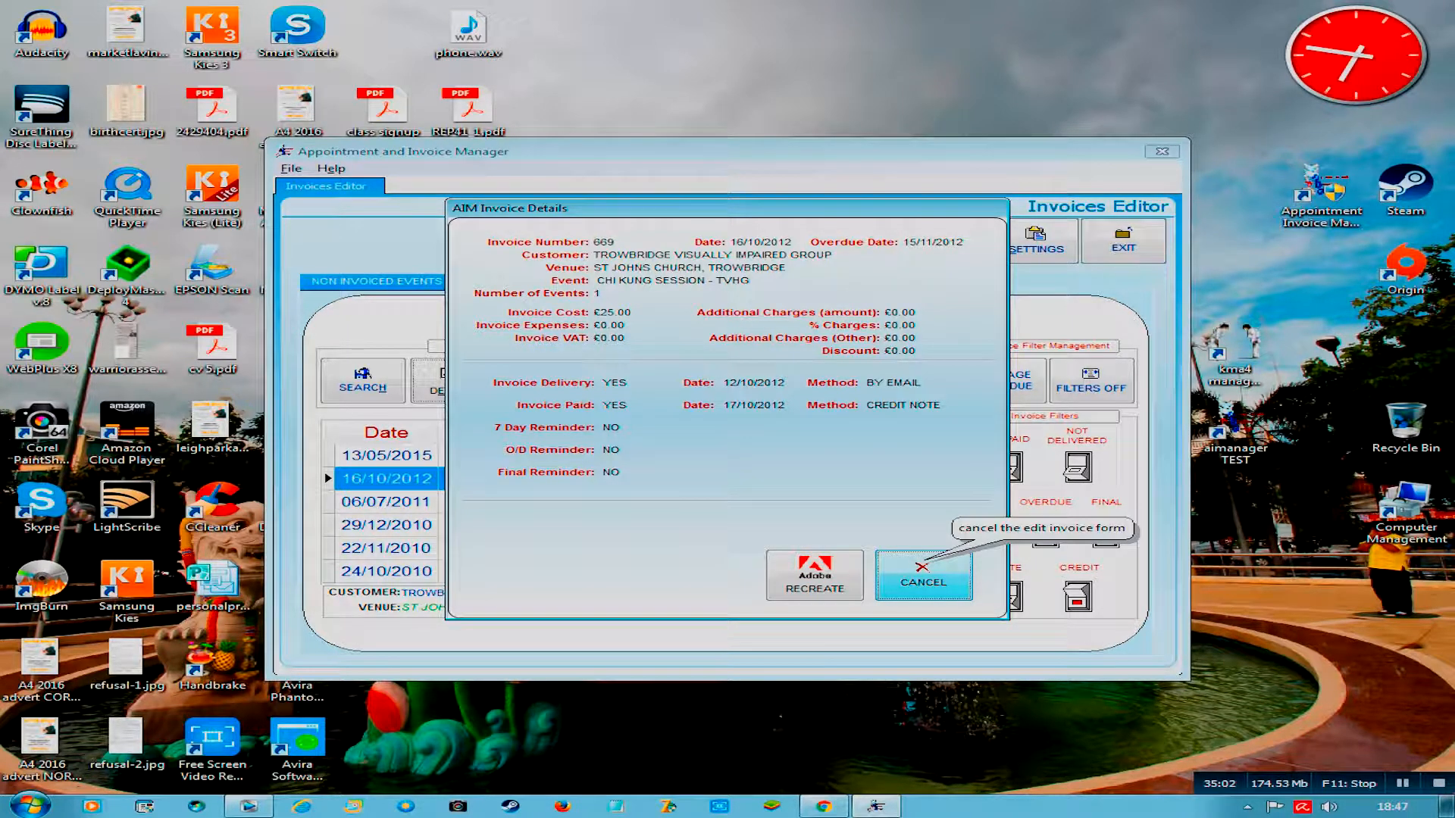
click(923, 575)
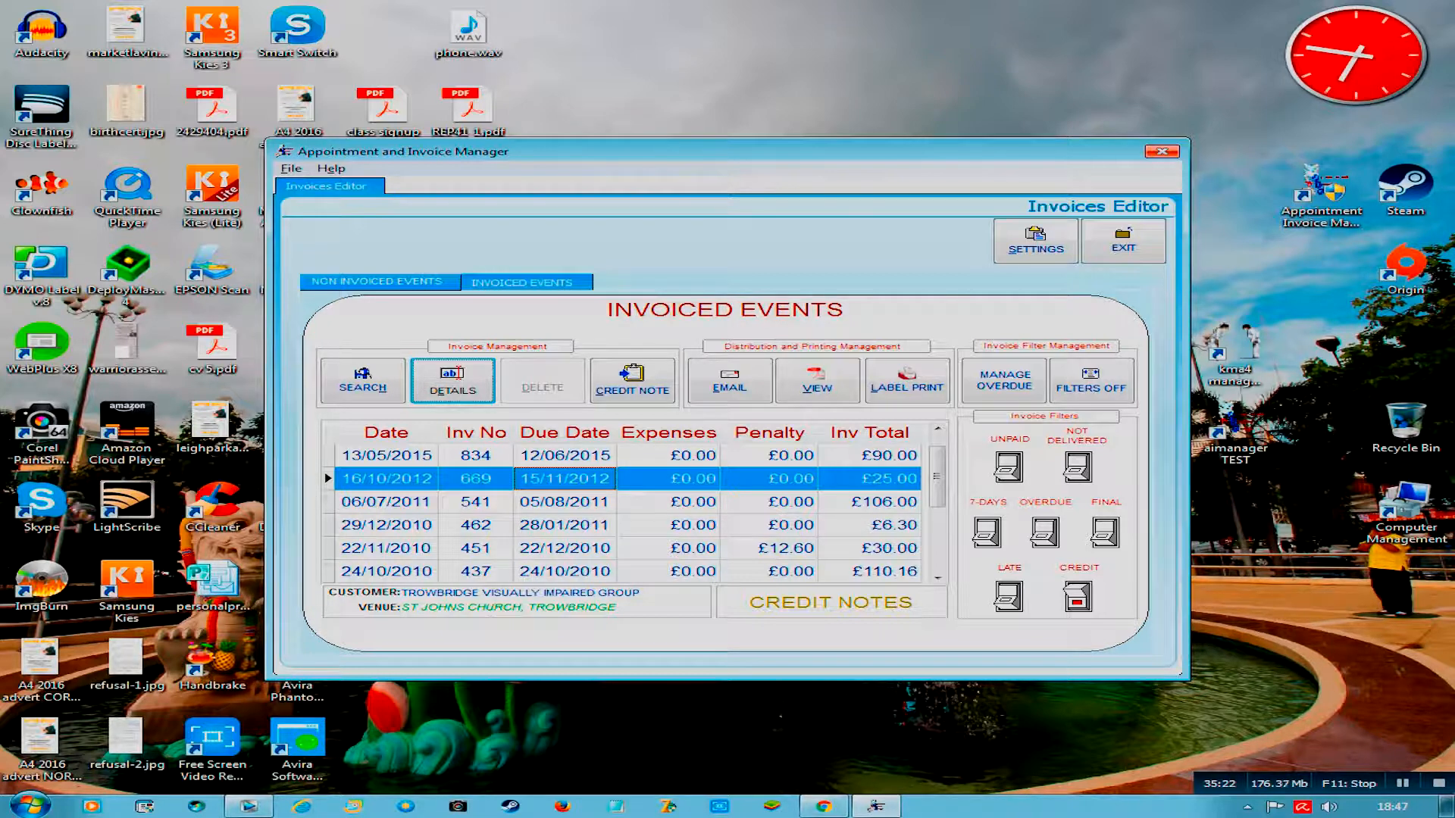
Step: Filter the invoiced events to unpaid ones, and initiate the late payment process for the 05/12/2015 invoice
click(1009, 467)
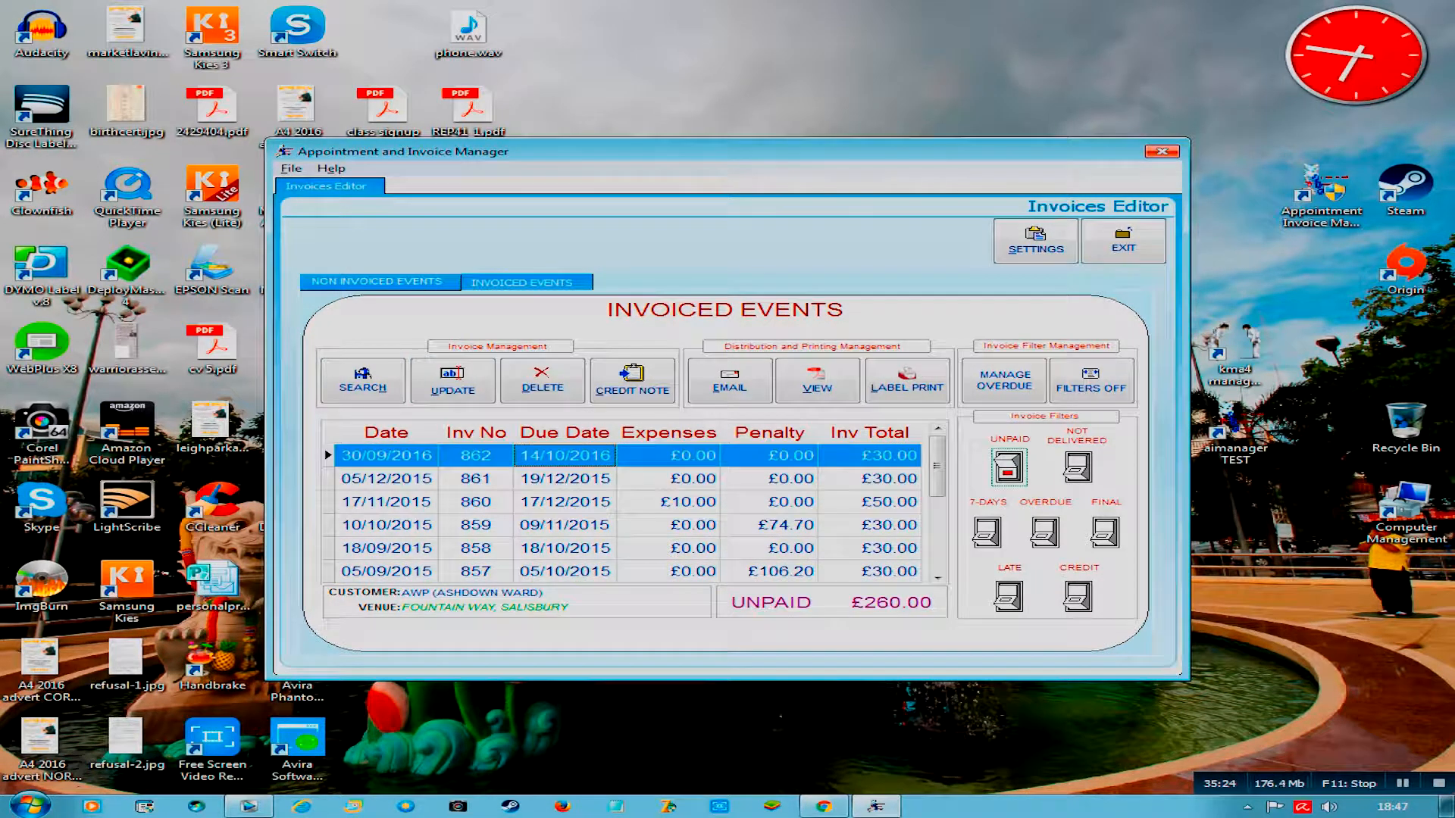
click(565, 478)
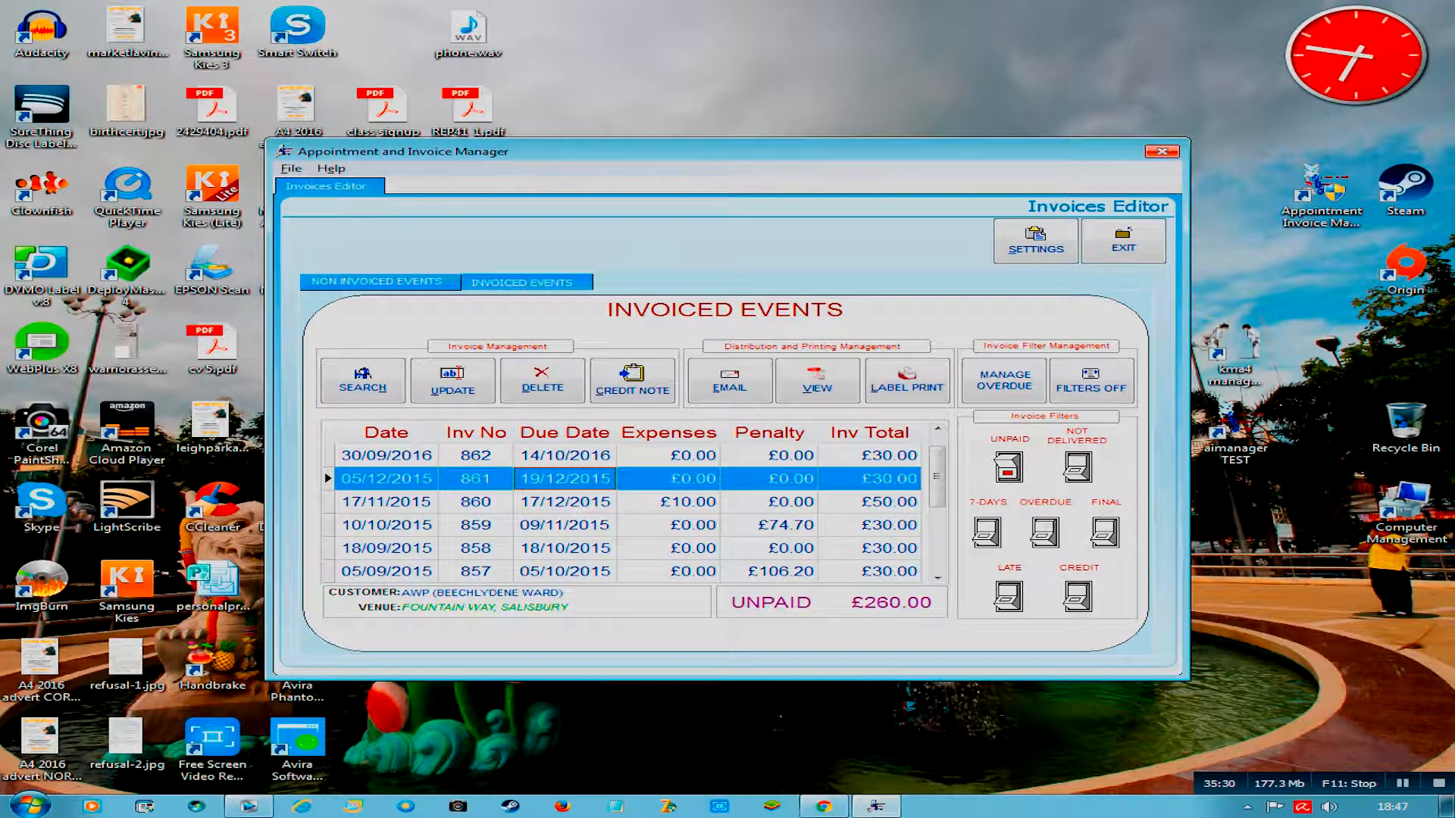
click(452, 380)
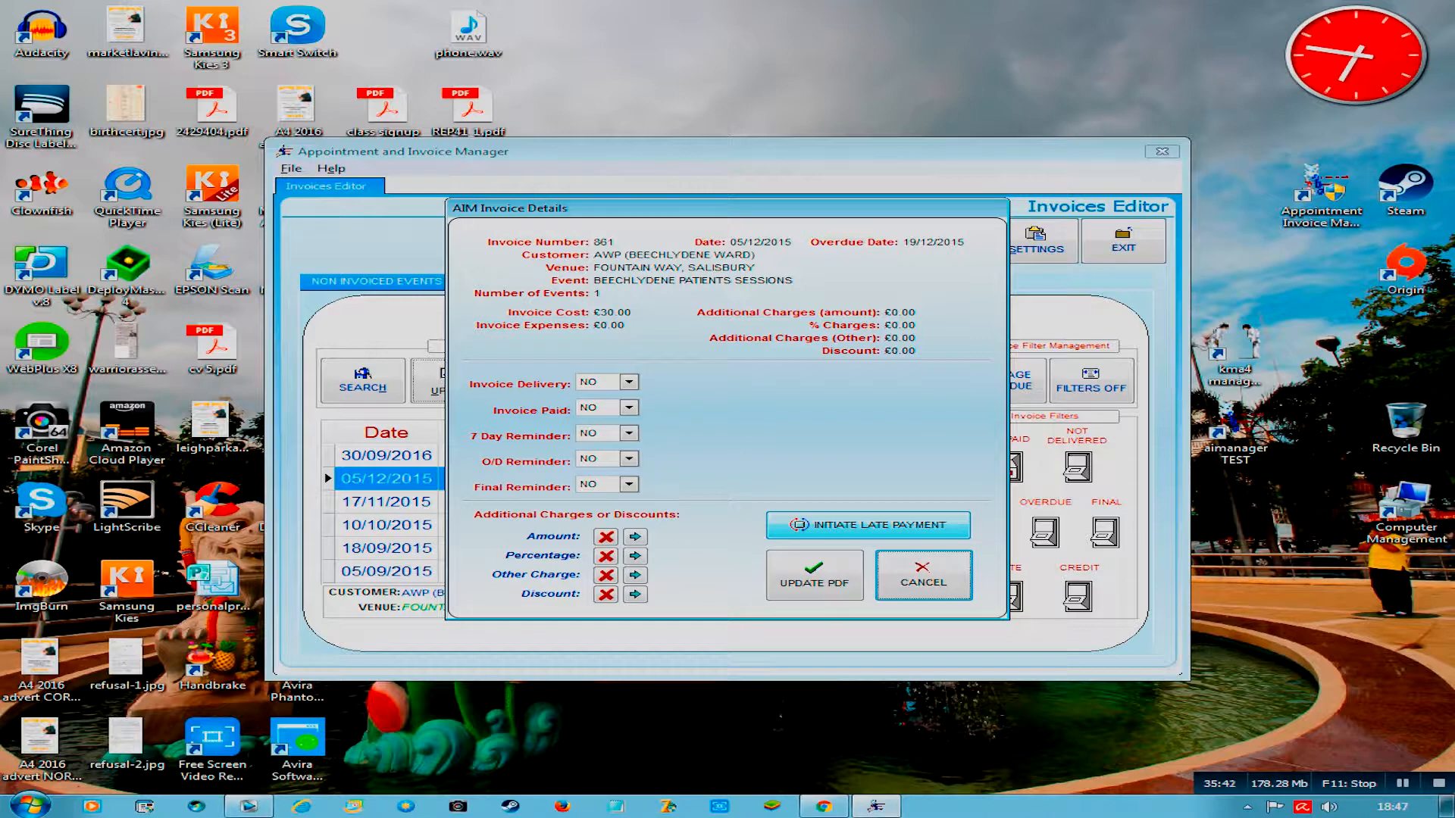
click(868, 525)
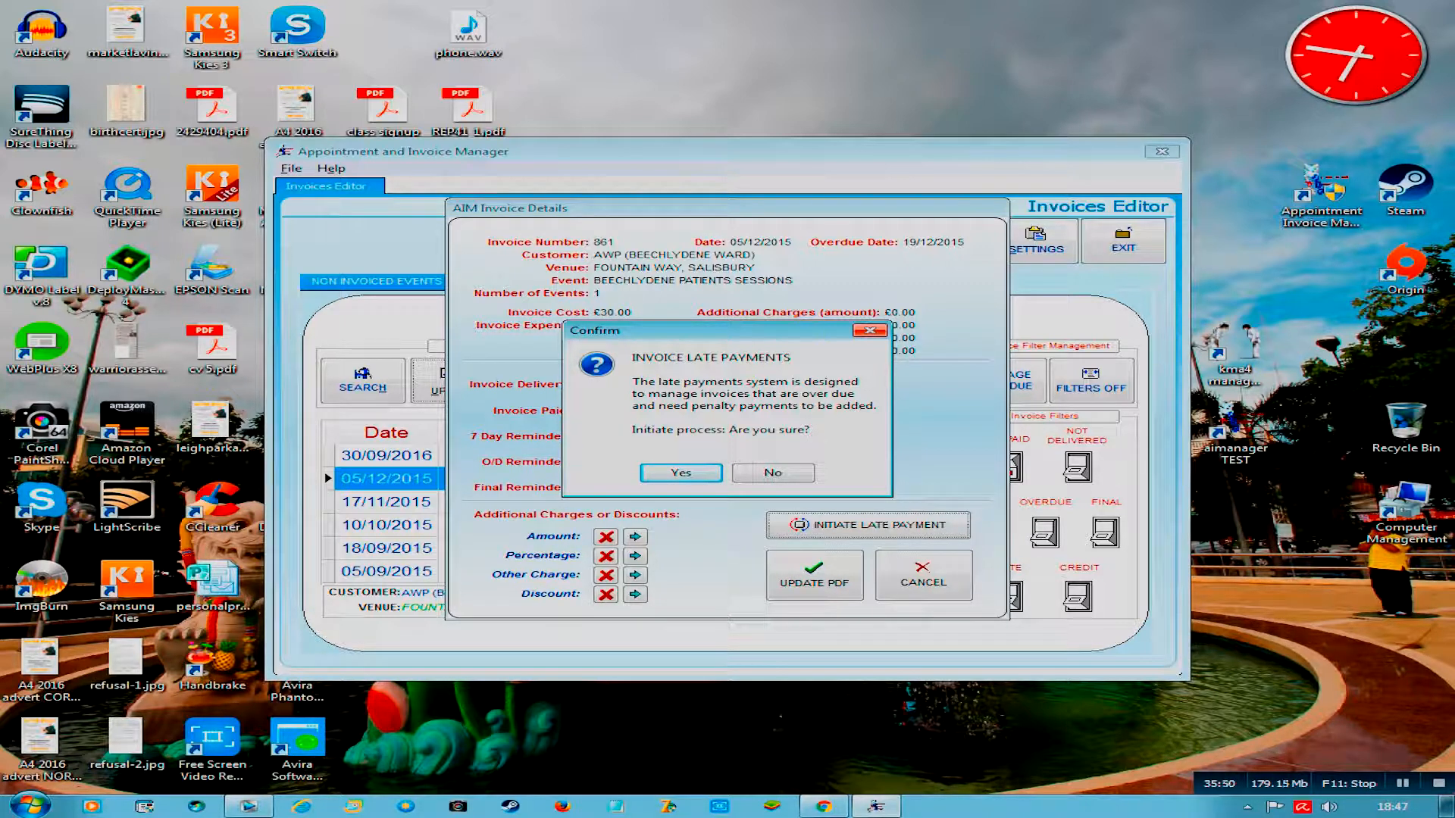
key(Return)
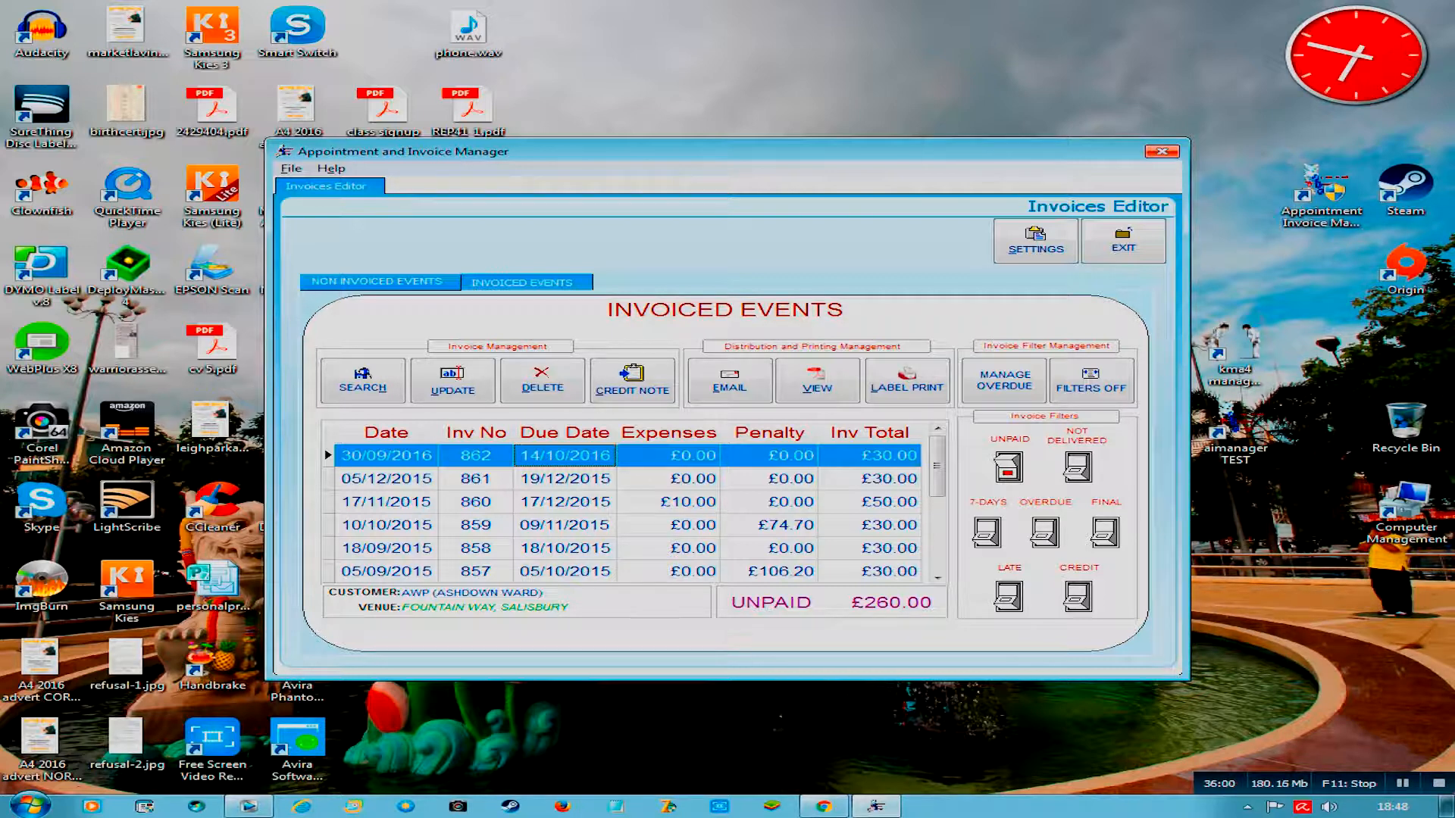
Step: Insert an O/D INTEREST CHARGES penalty for 19/12/2015 to 30/09/2016 on the late 05/12/2015 invoice, and update its PDF
click(1008, 597)
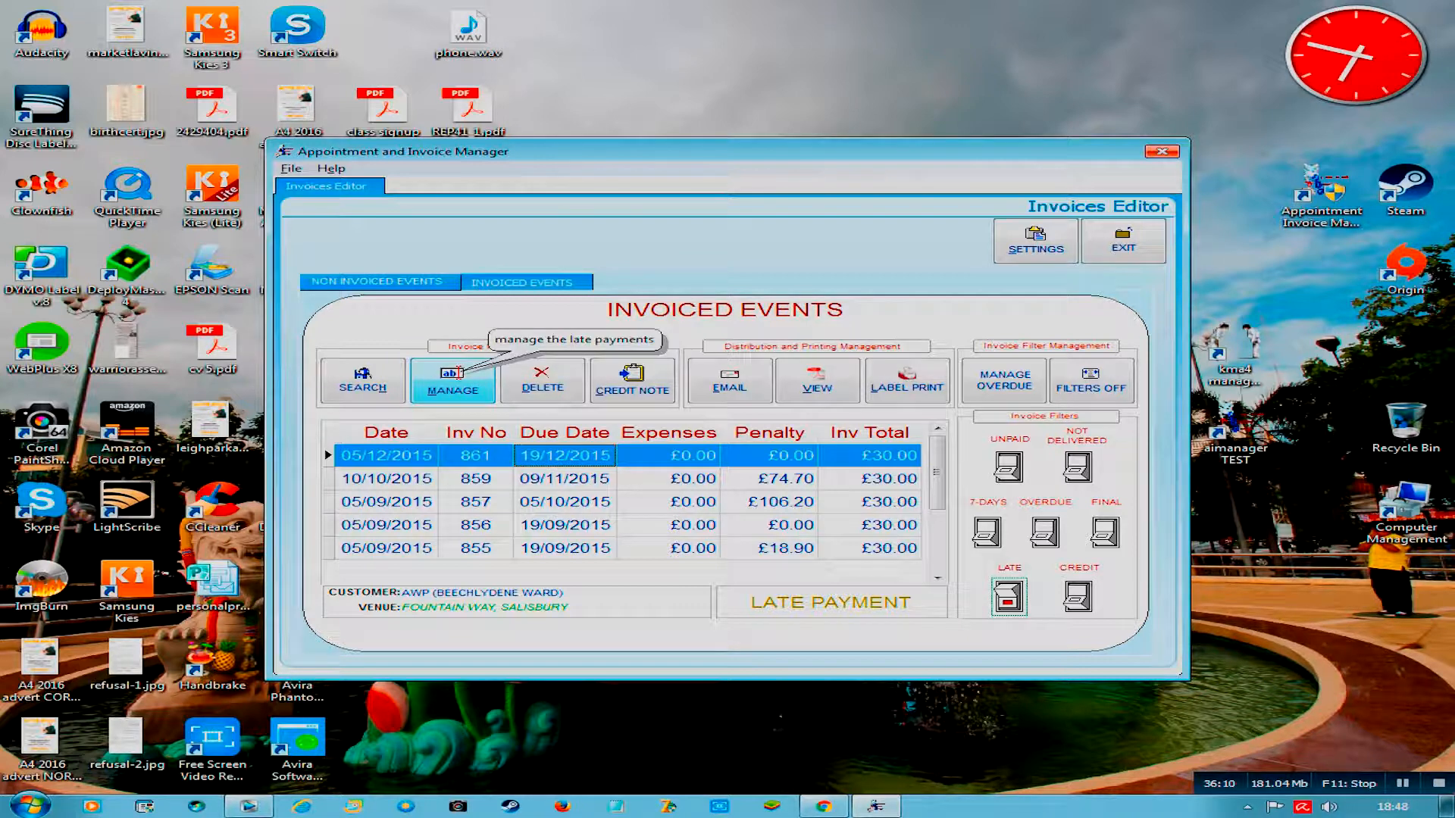
click(452, 381)
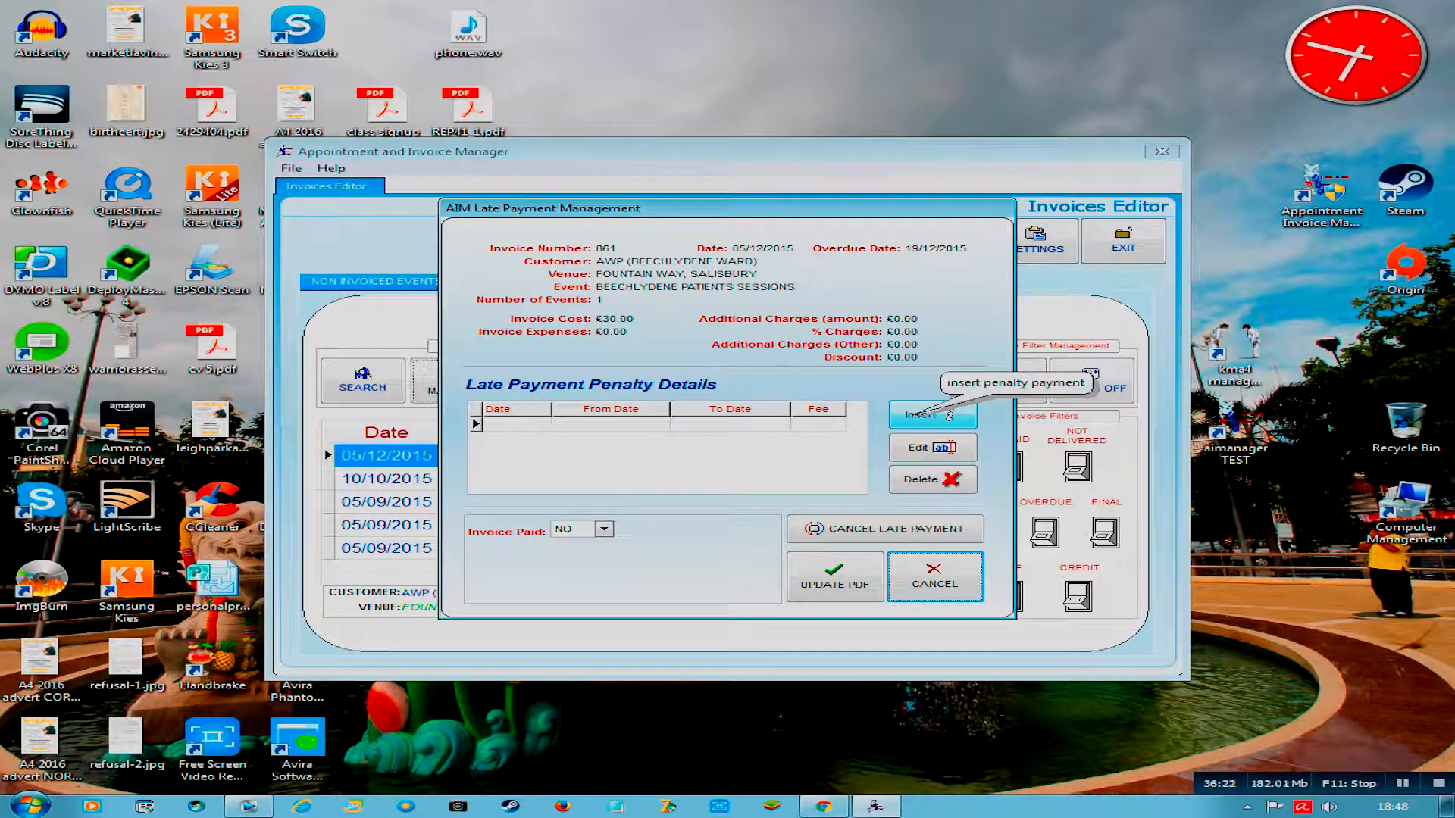
click(946, 414)
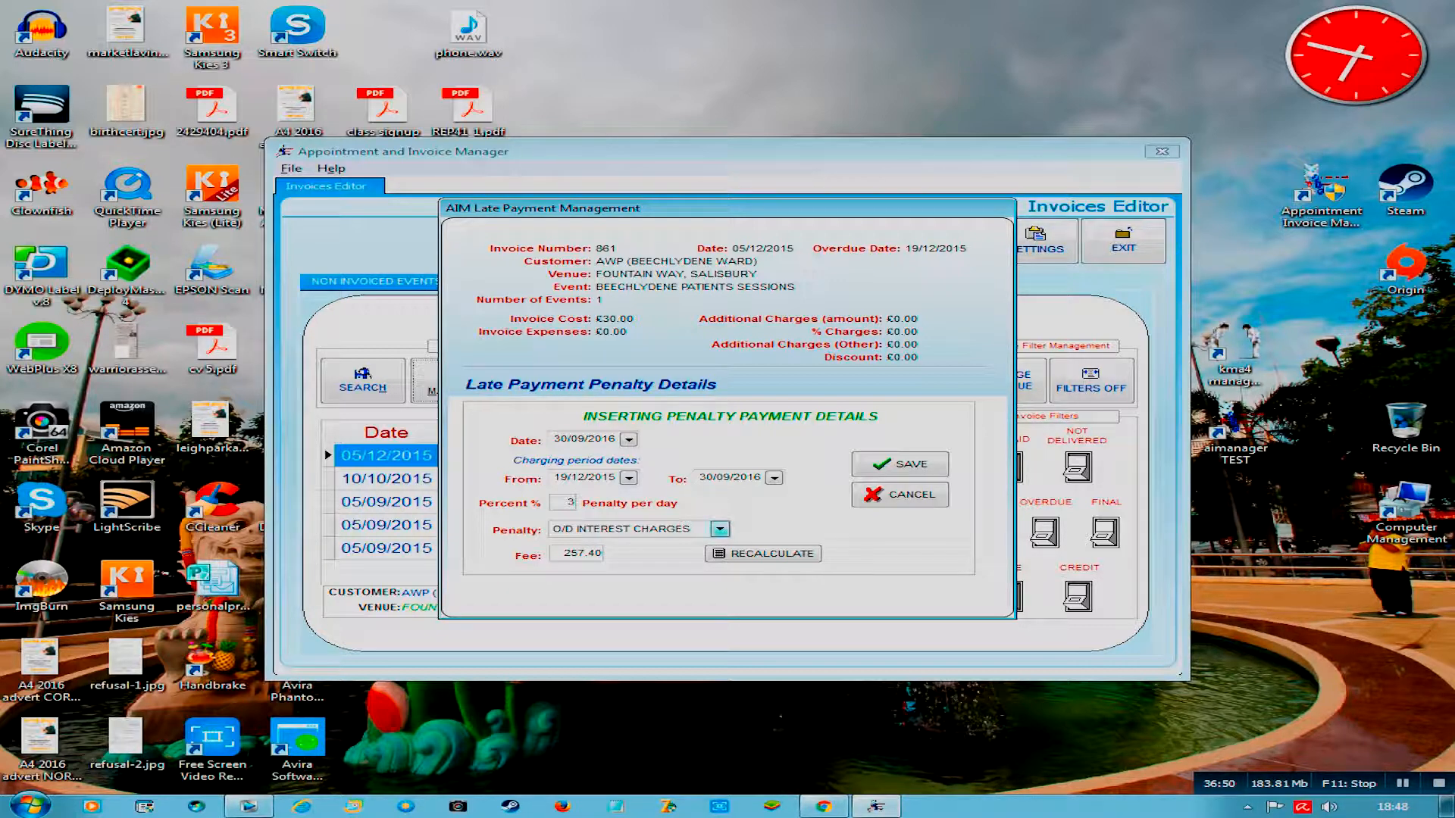
click(720, 528)
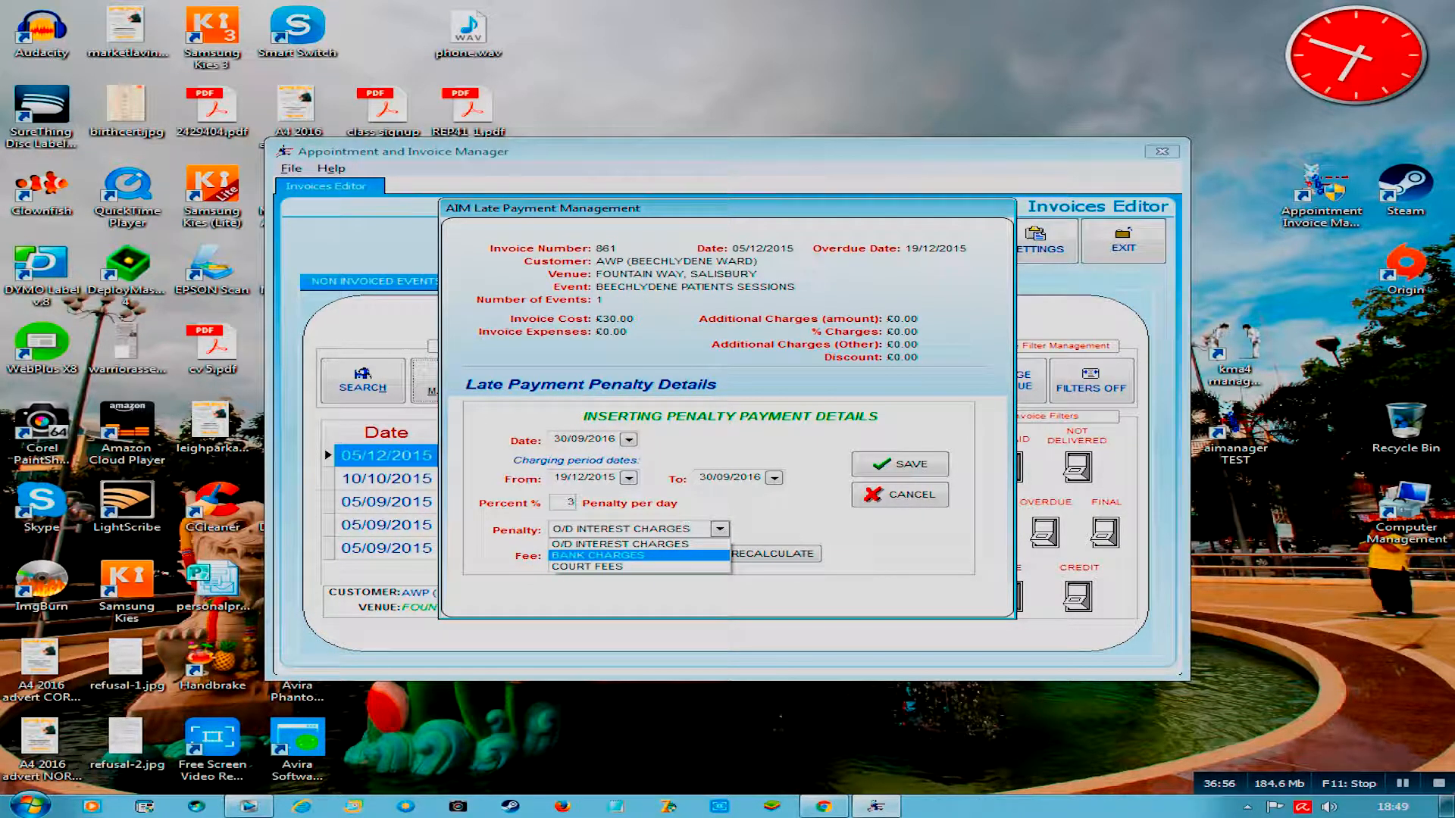
click(712, 543)
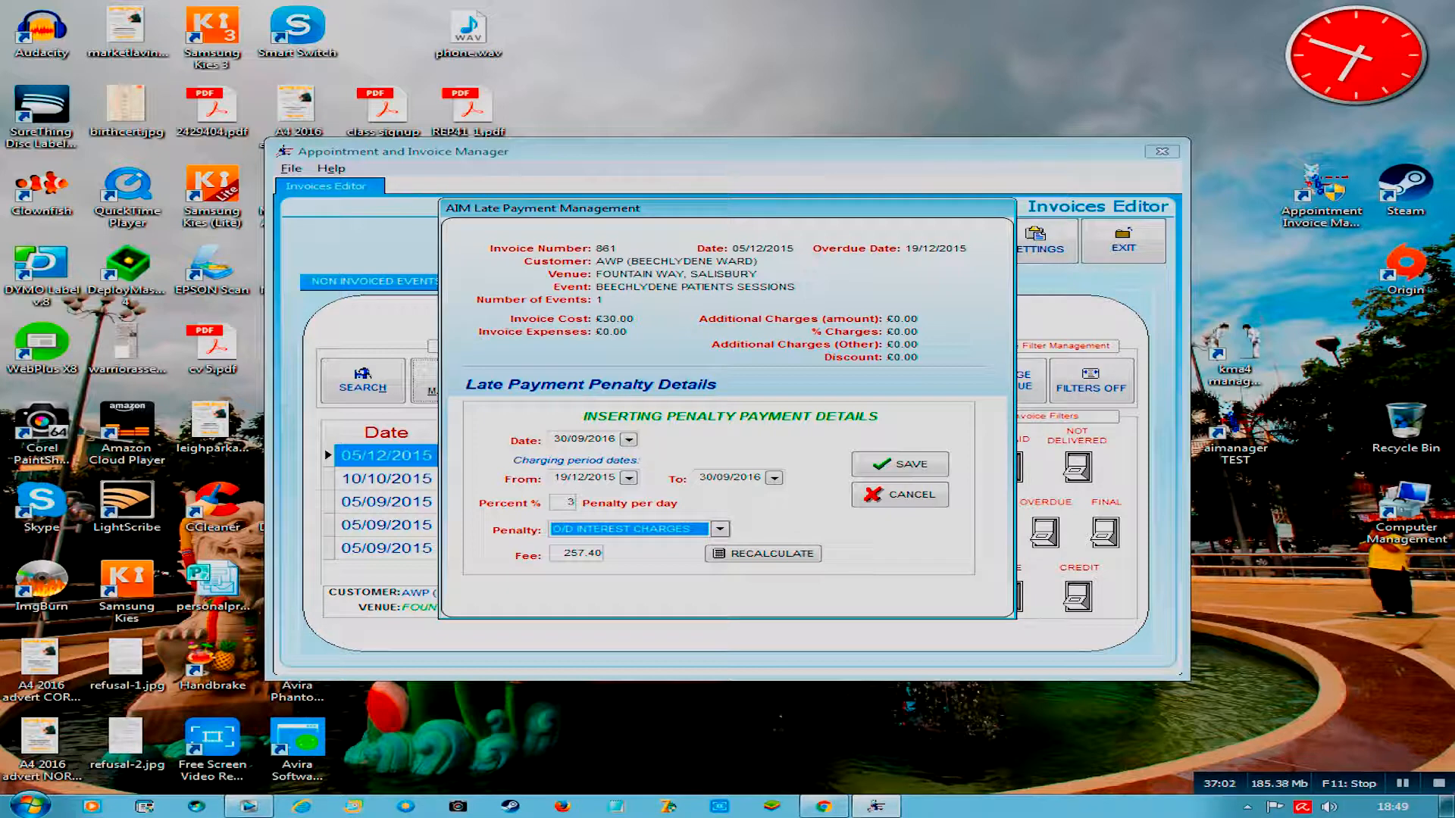
click(900, 464)
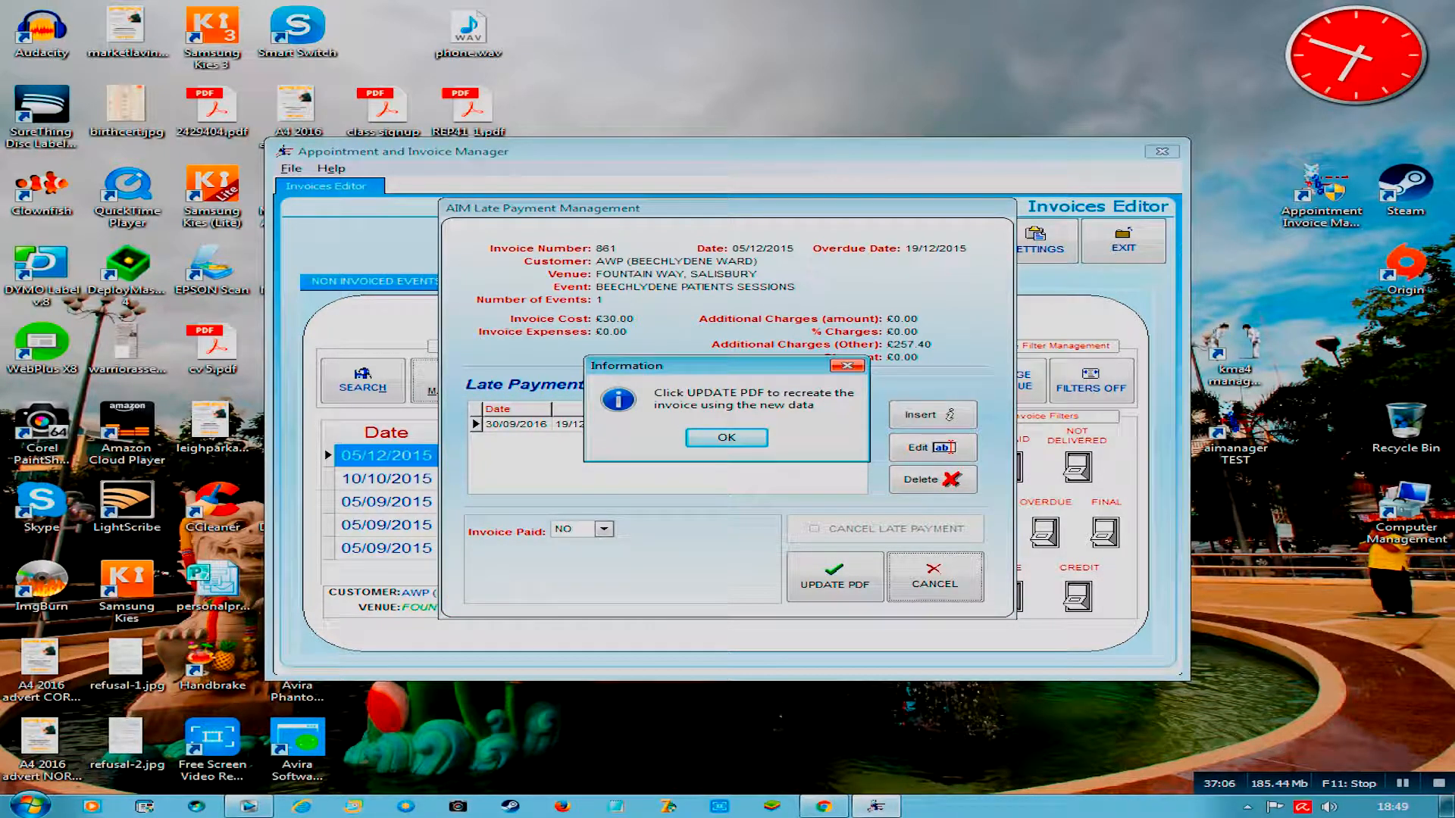
key(Return)
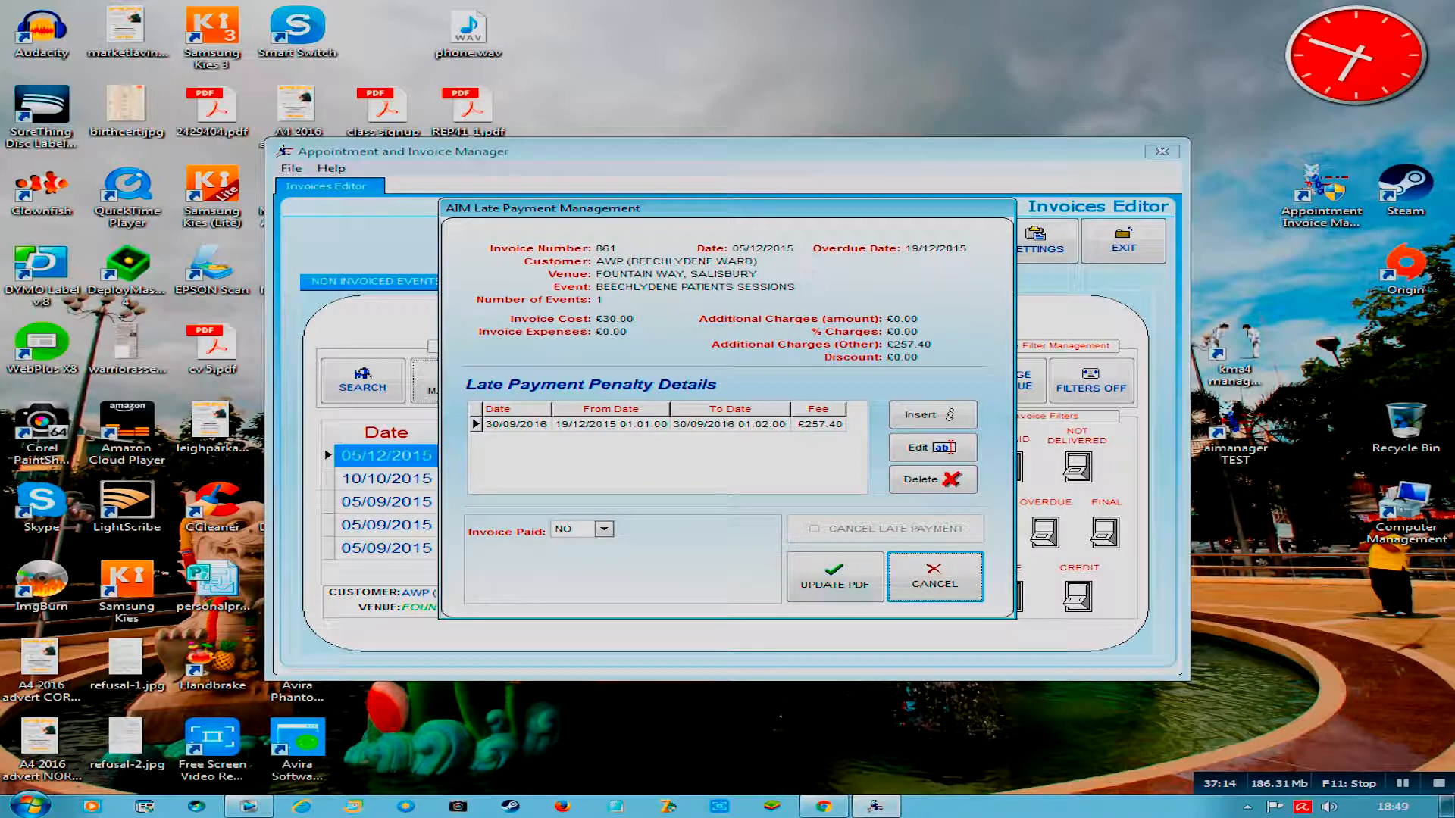
click(835, 577)
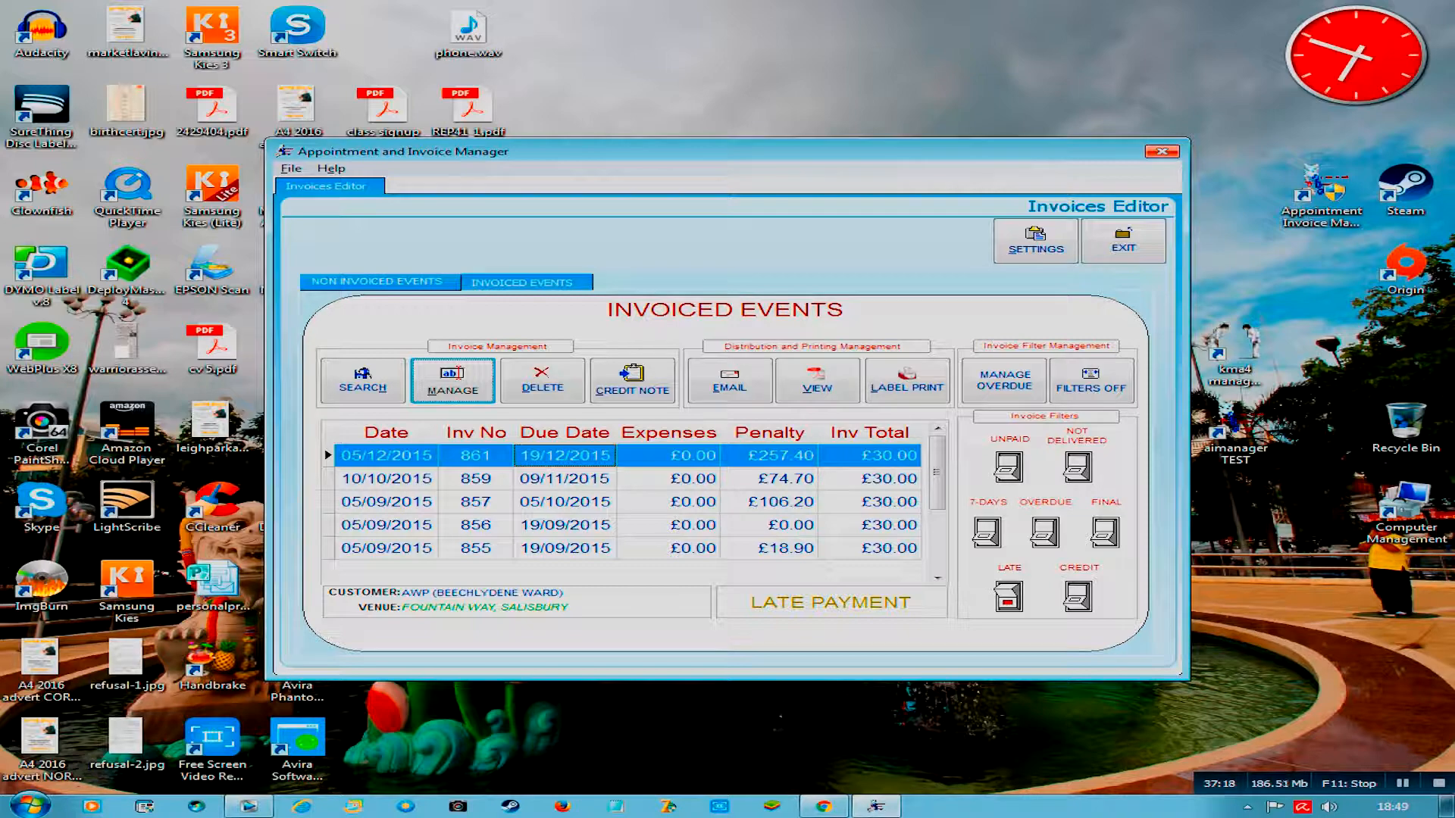
Step: View the PDF of the 05/12/2015 interest charges invoice, cancel its print dialog, and close the PDF
click(817, 381)
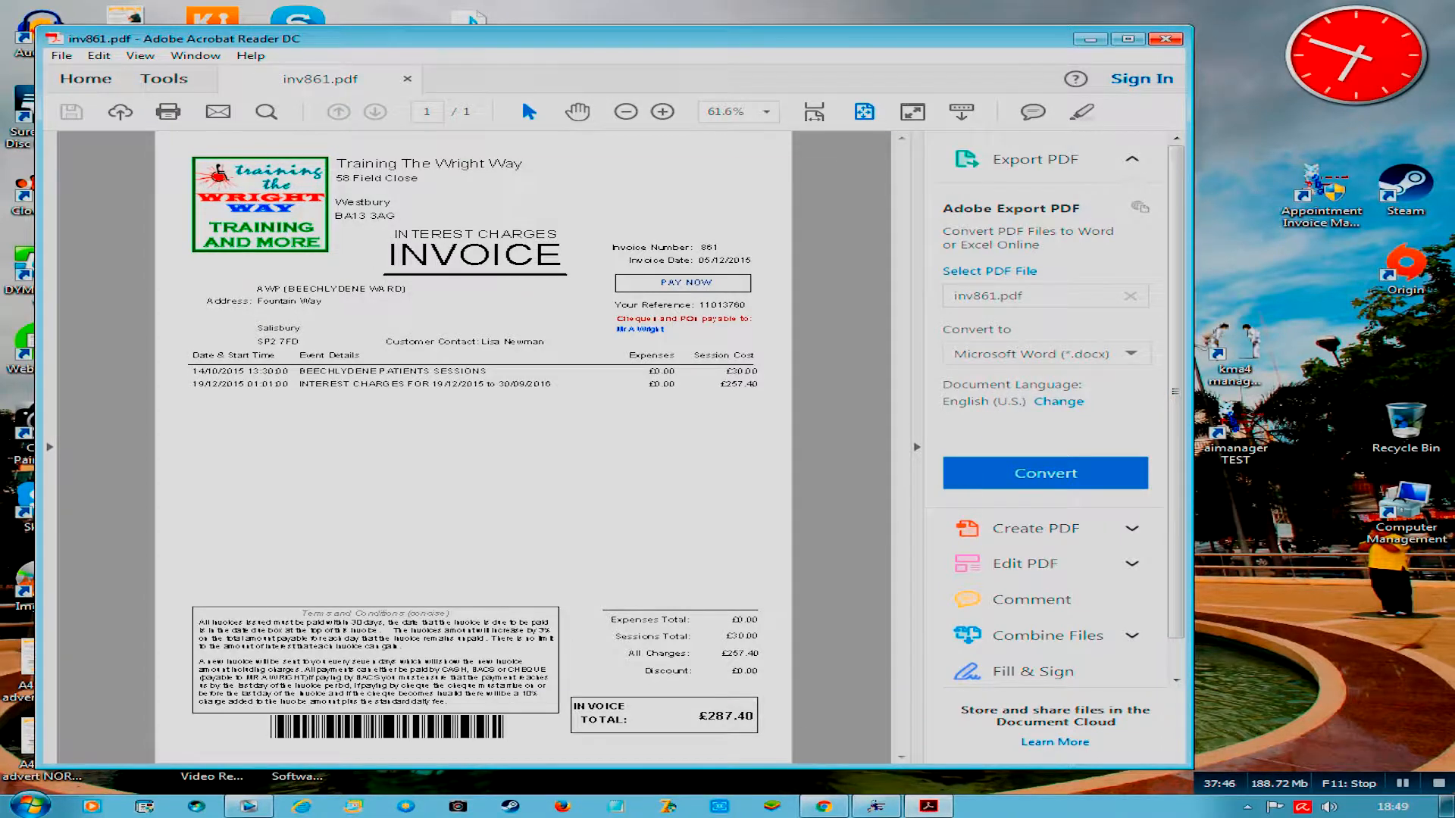
key(ctrl+p)
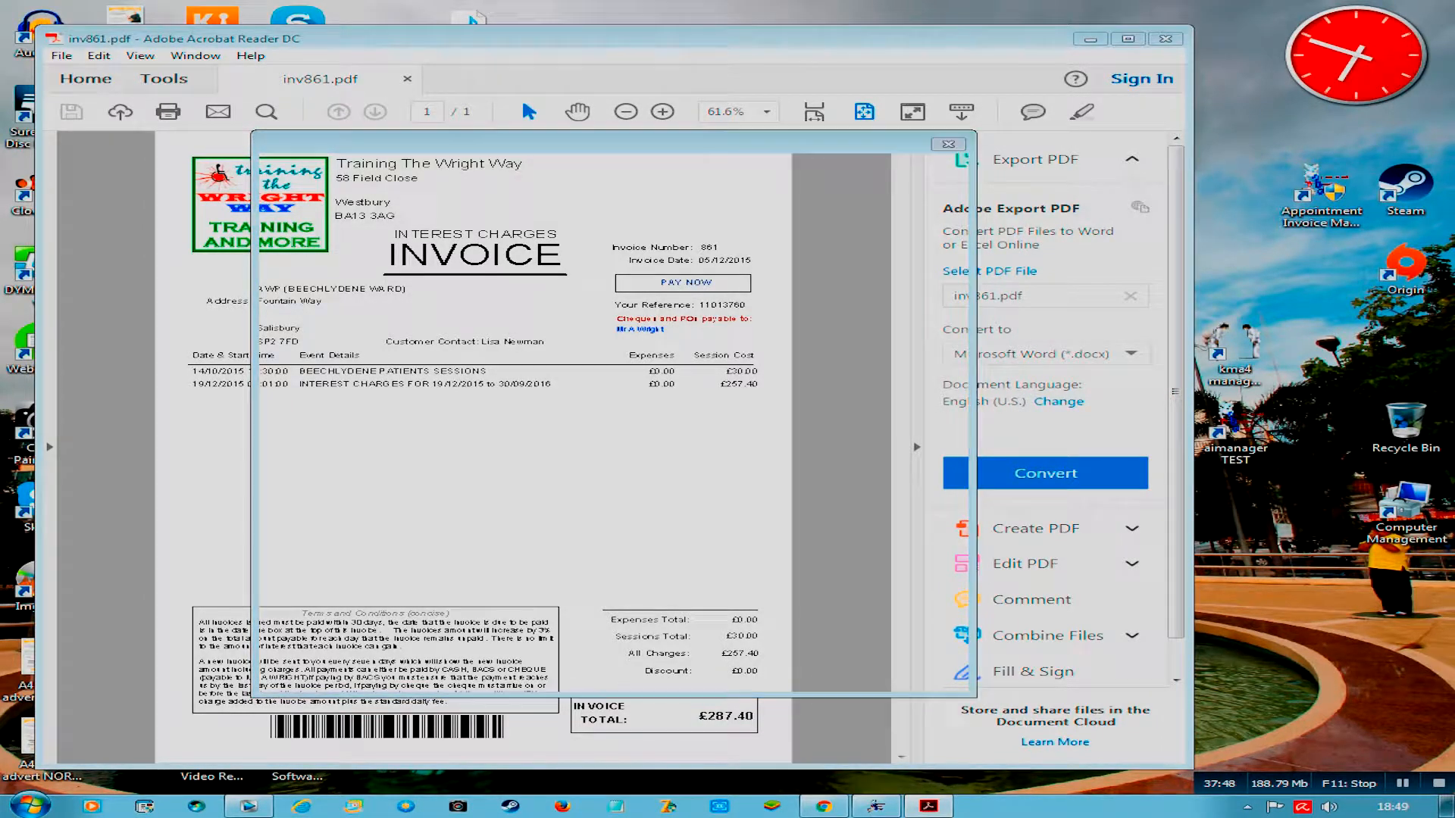
key(Escape)
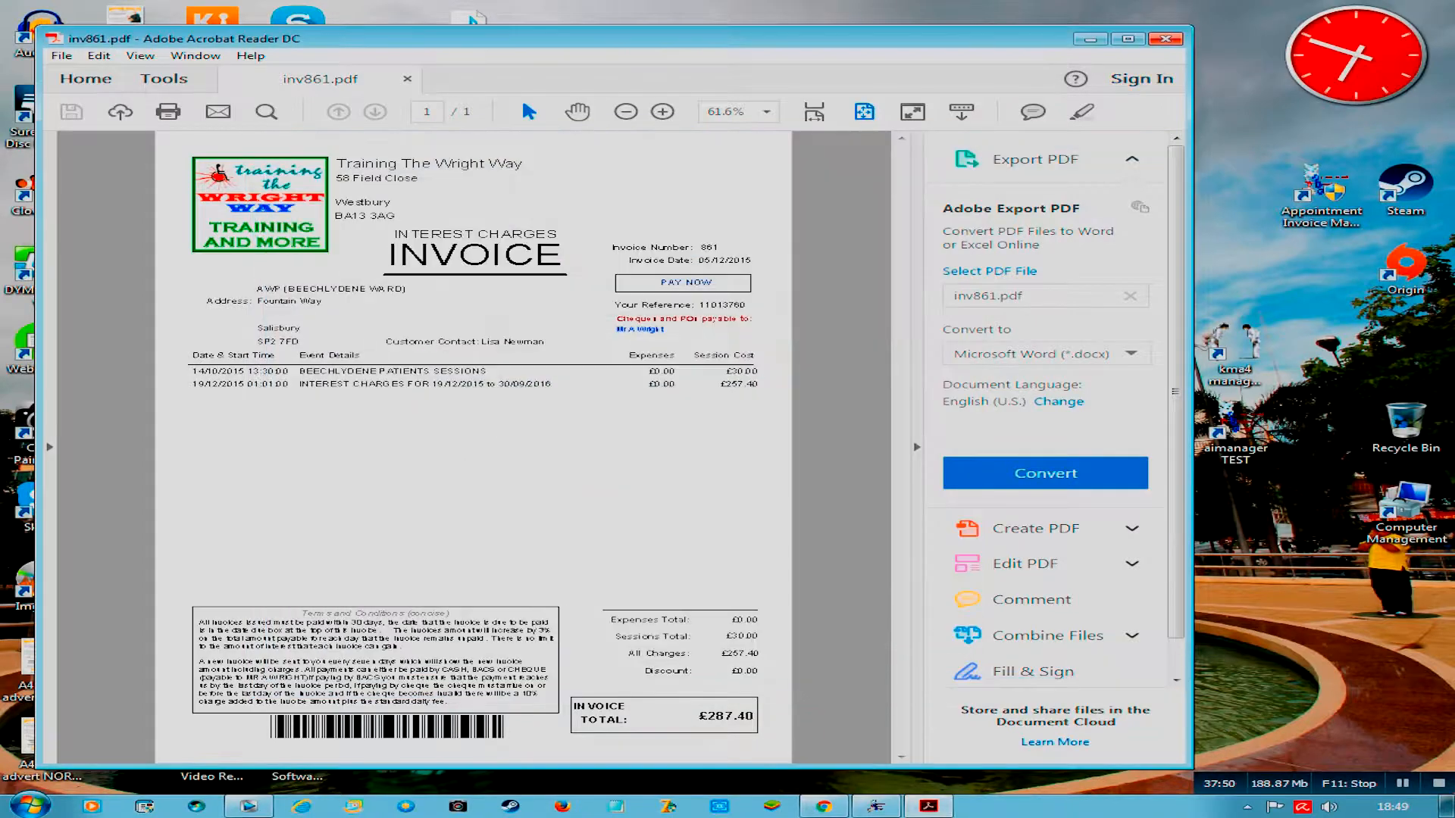
click(1165, 39)
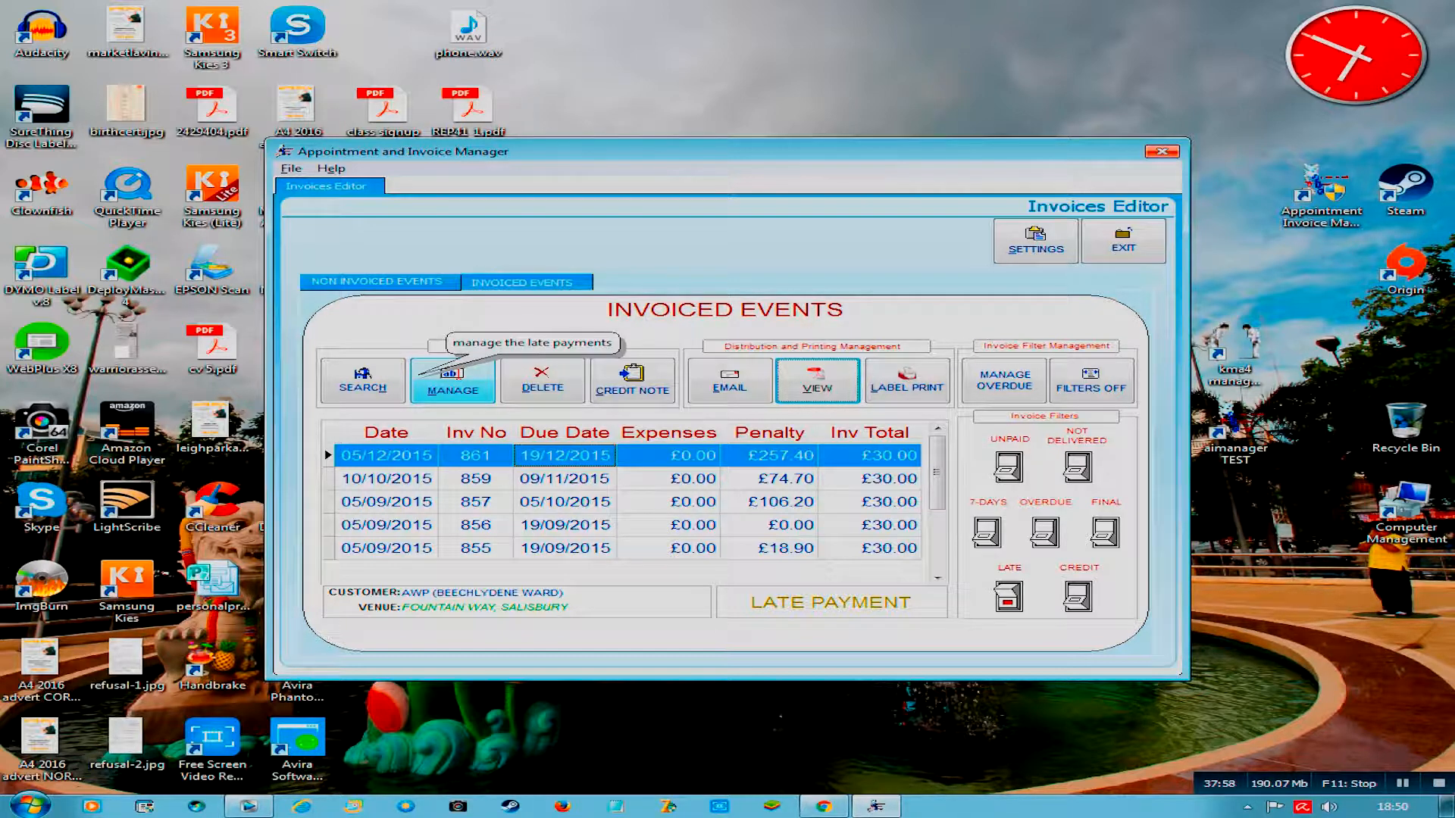
Step: Delete the 19/12/2015 to 30/09/2016 penalty from the late 05/12/2015 invoice, and update the invoice's PDF
click(453, 379)
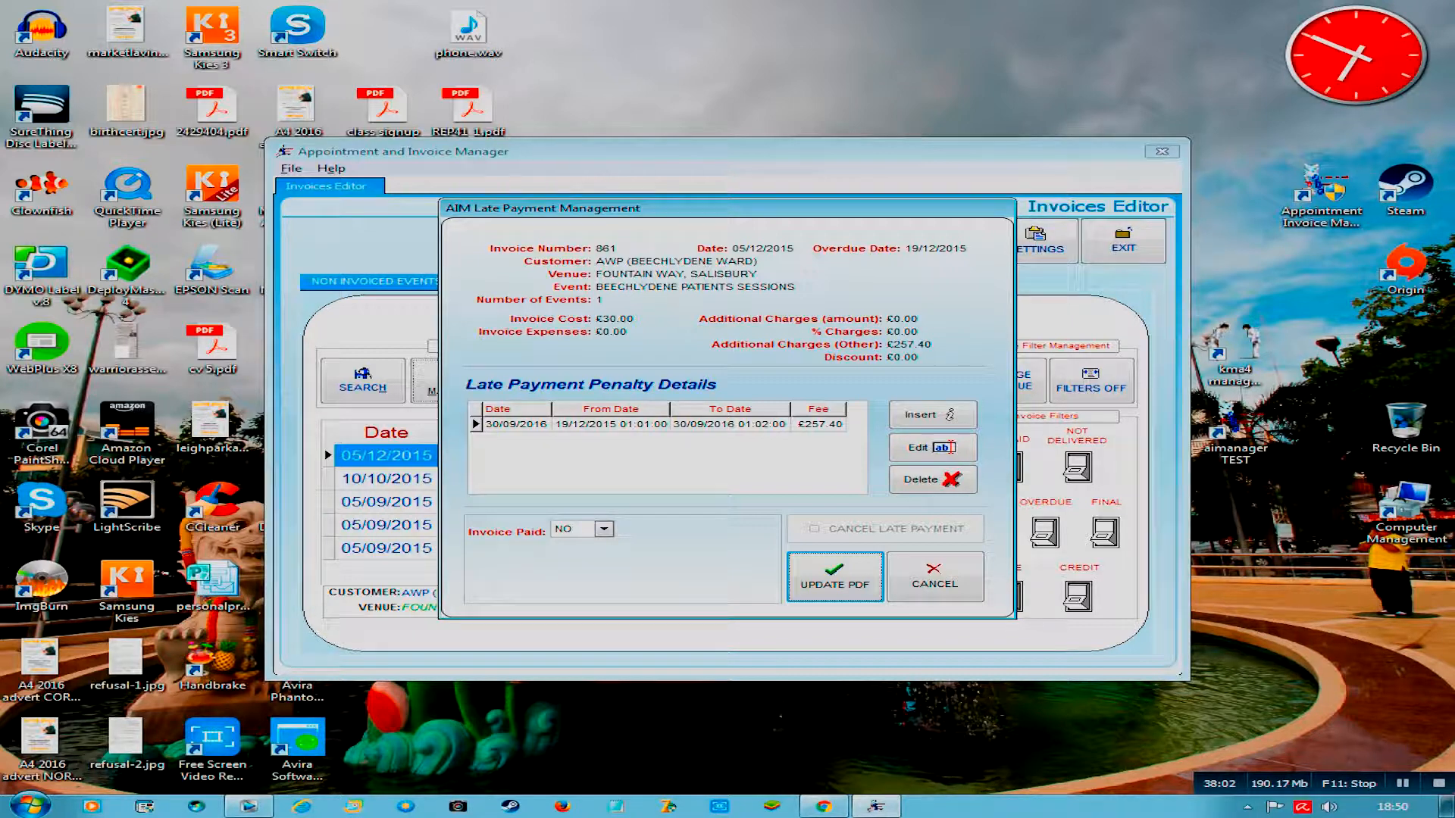
click(666, 424)
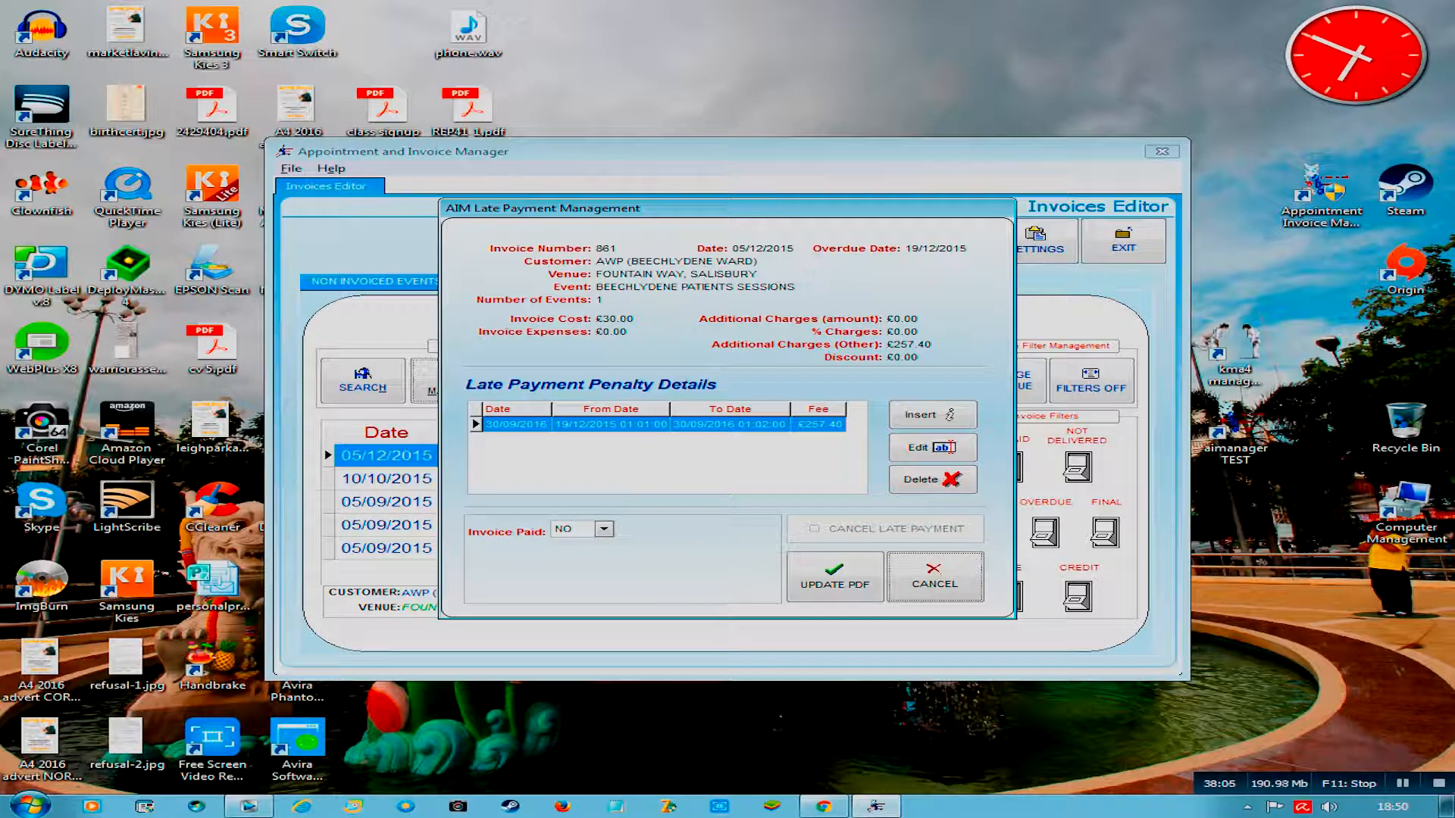
click(932, 479)
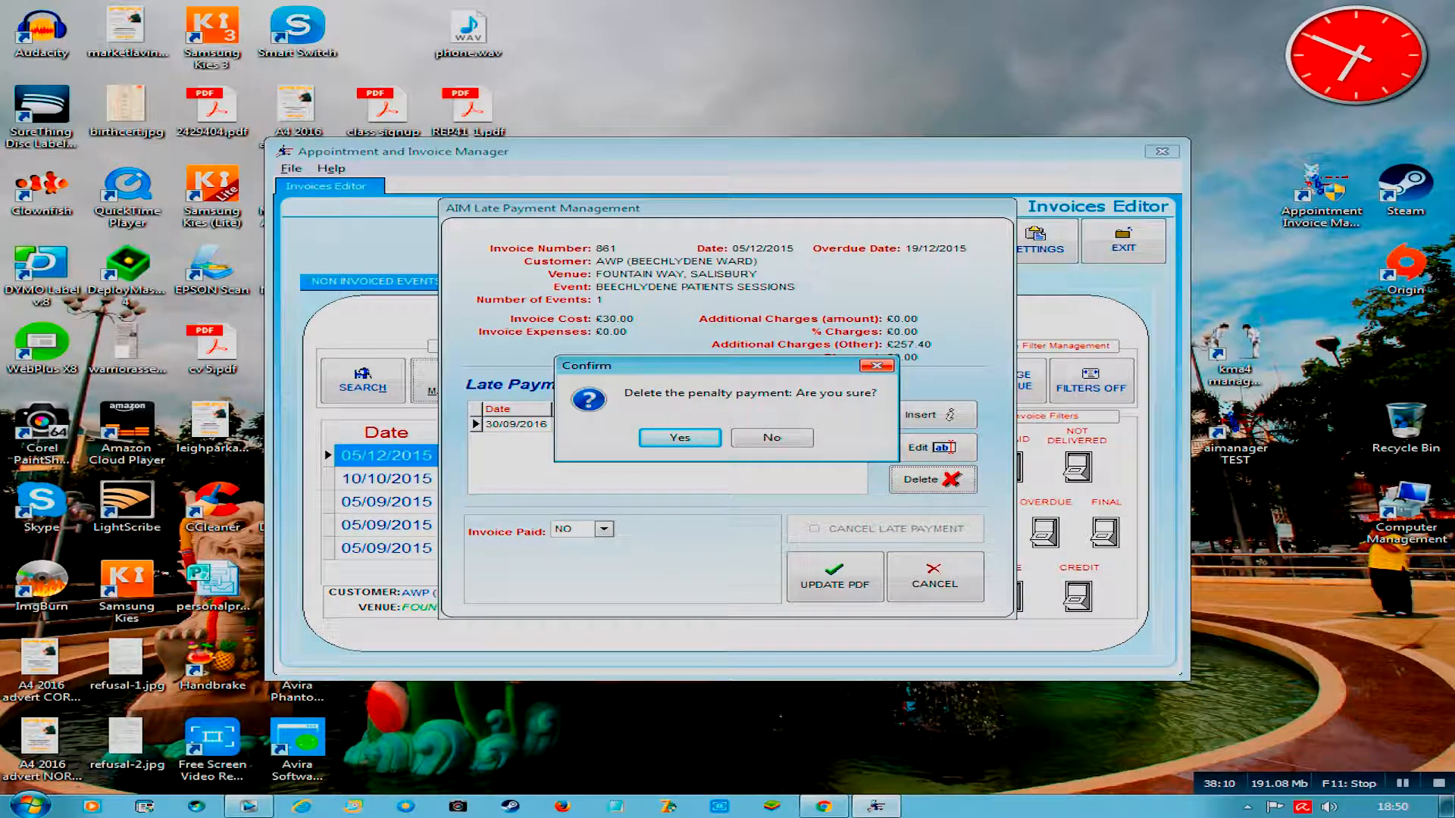
key(Return)
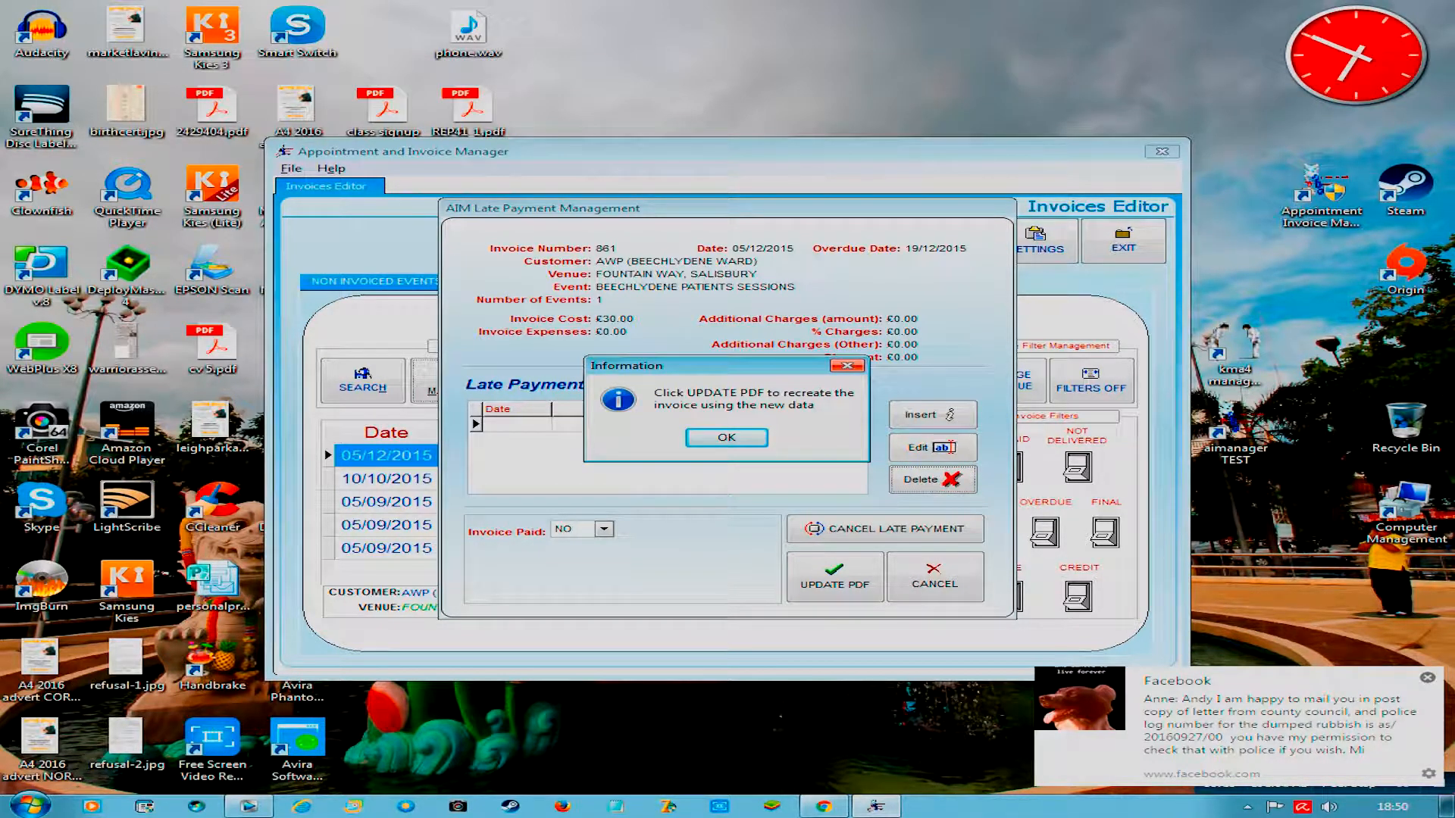
click(1428, 678)
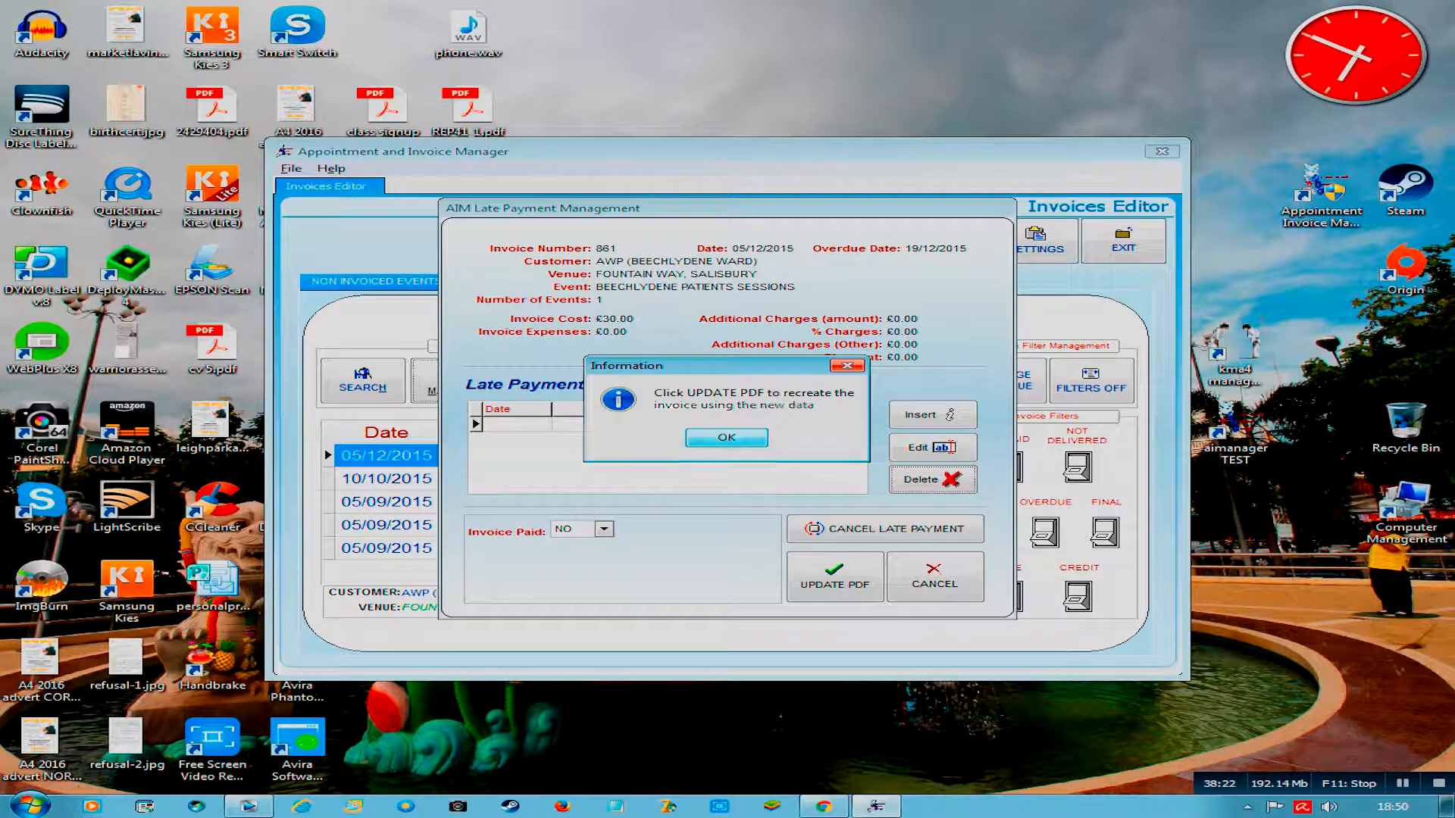
key(Return)
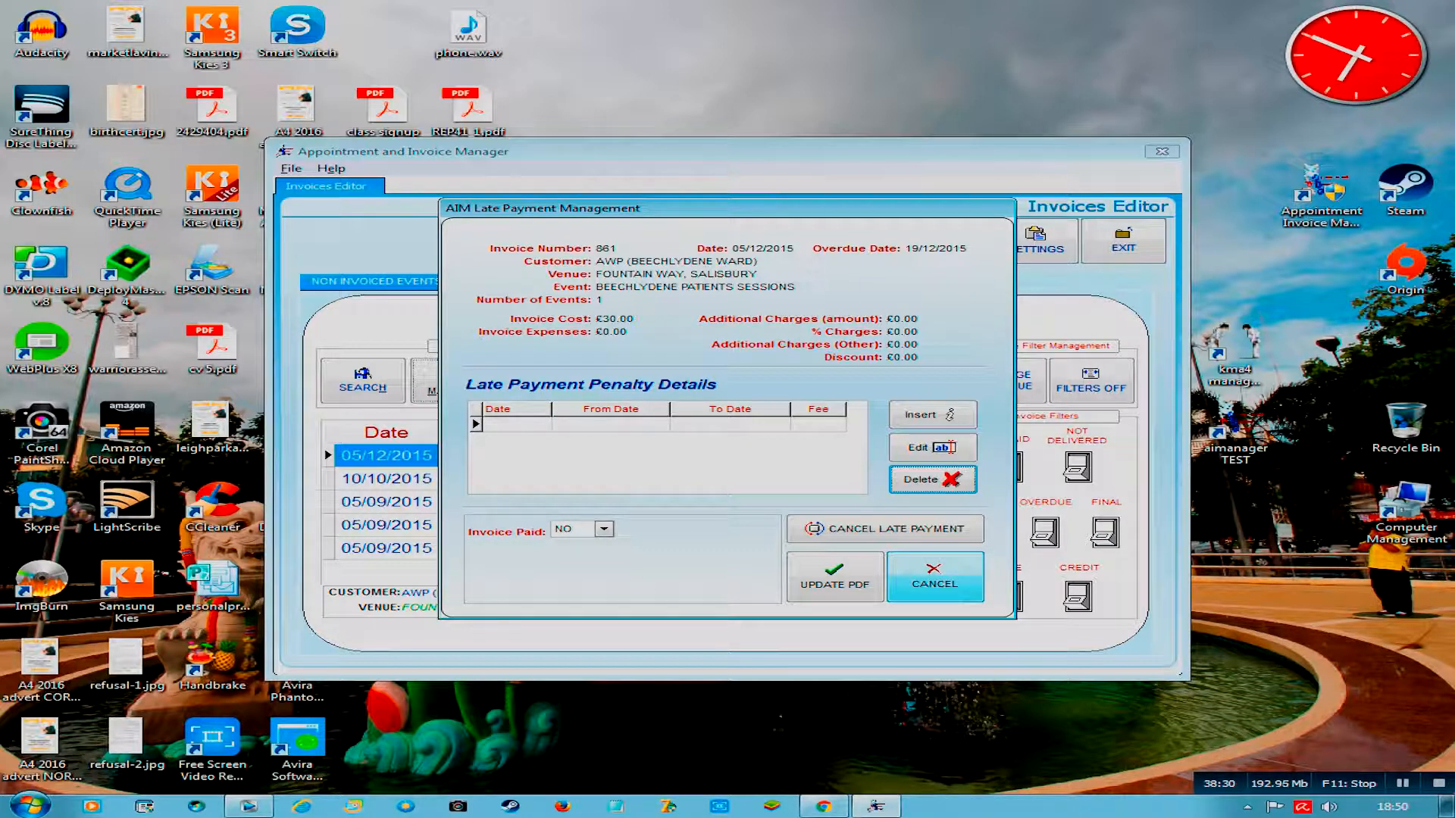
click(835, 580)
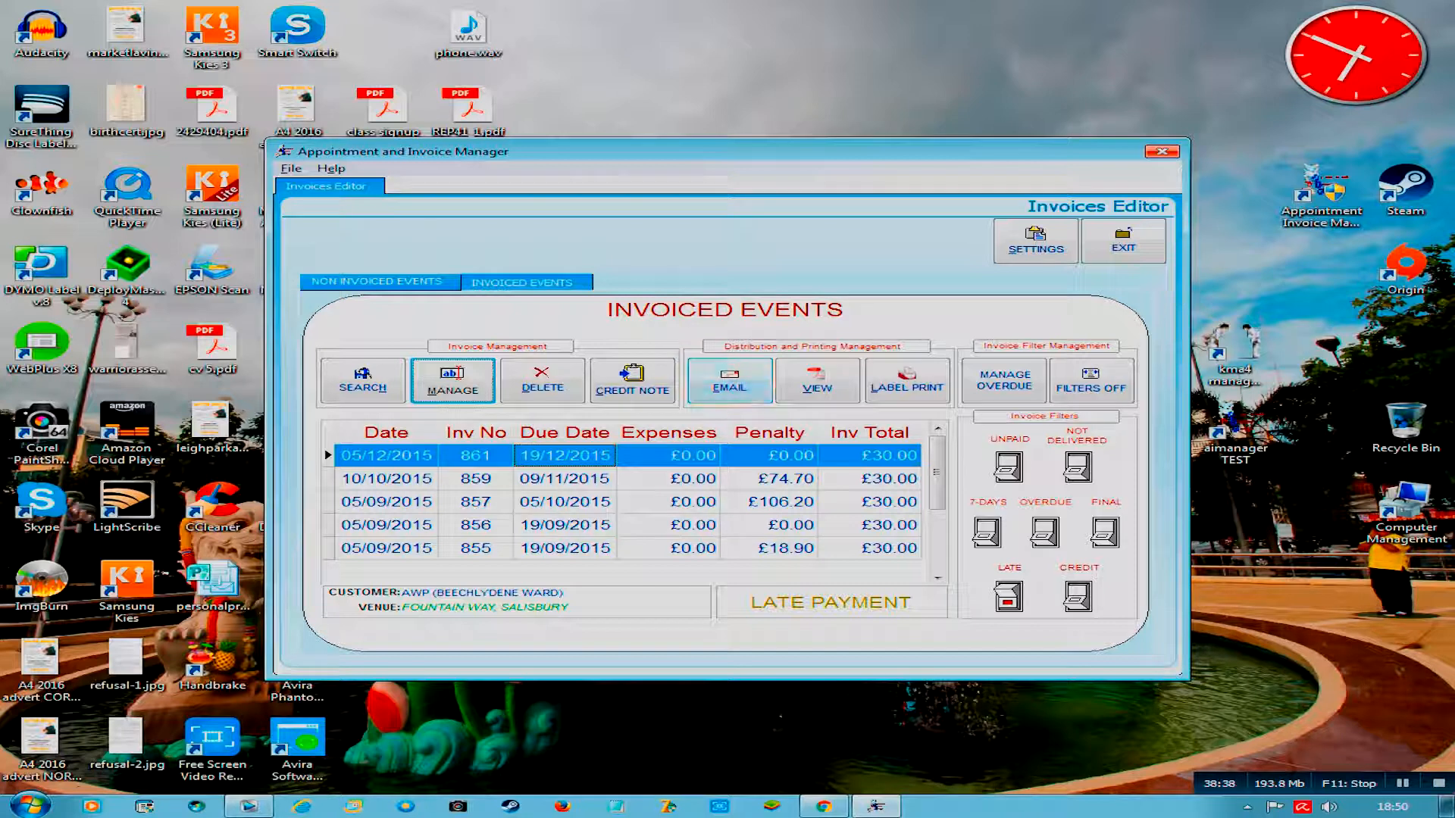
Step: Leave the Invoices Editor and close the Appointment and Invoice Manager
click(1123, 241)
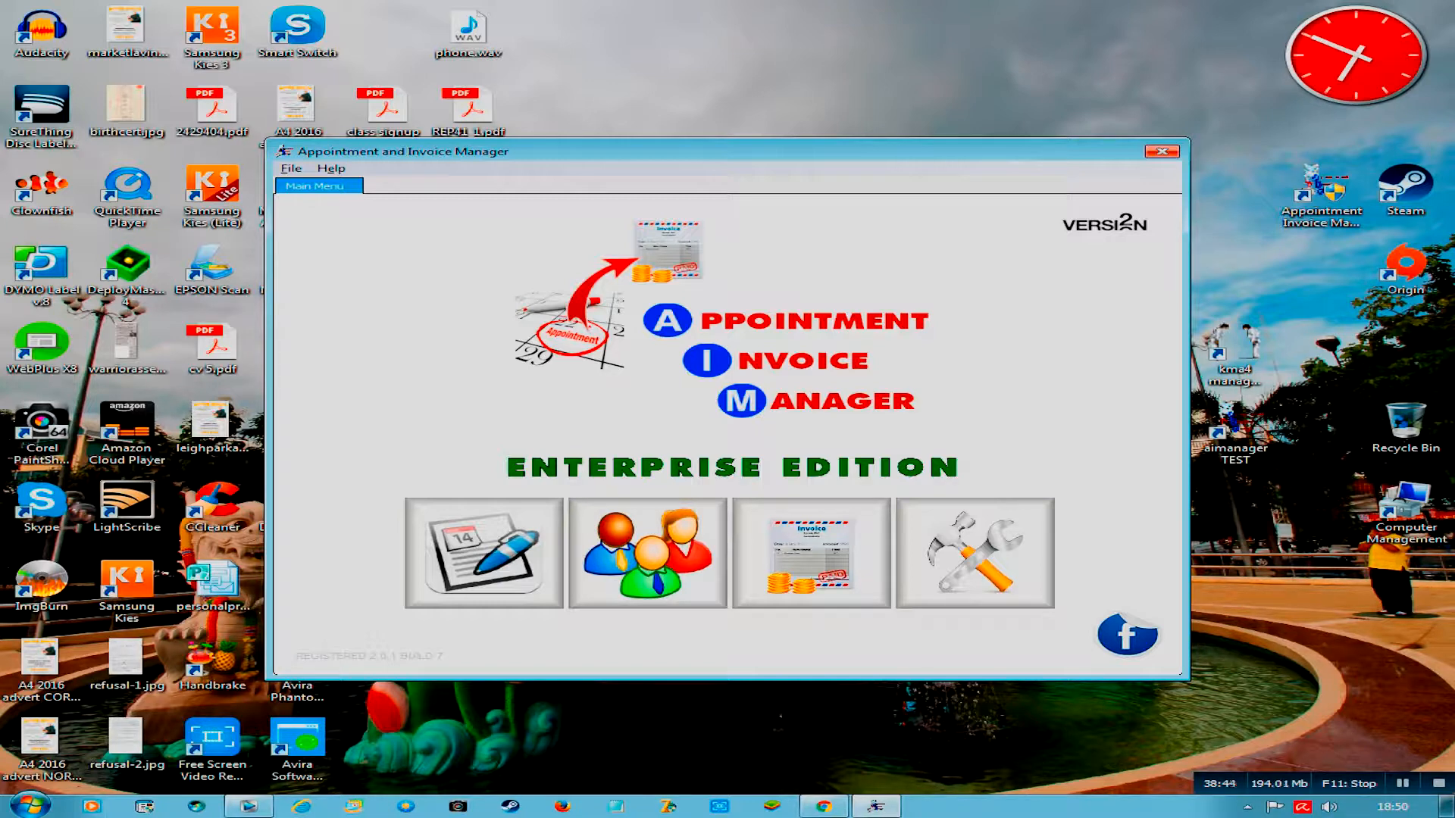
click(291, 168)
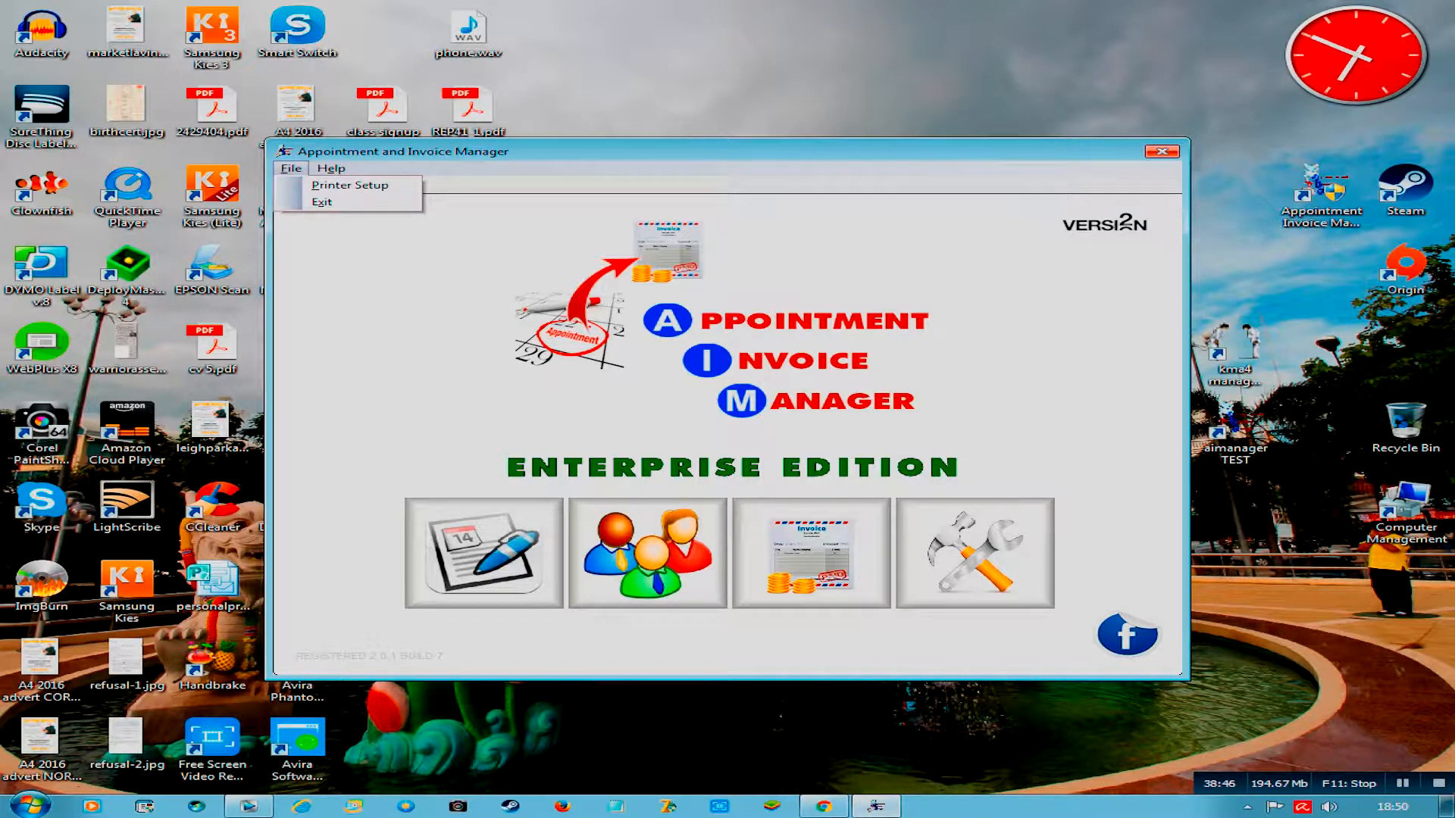
click(305, 201)
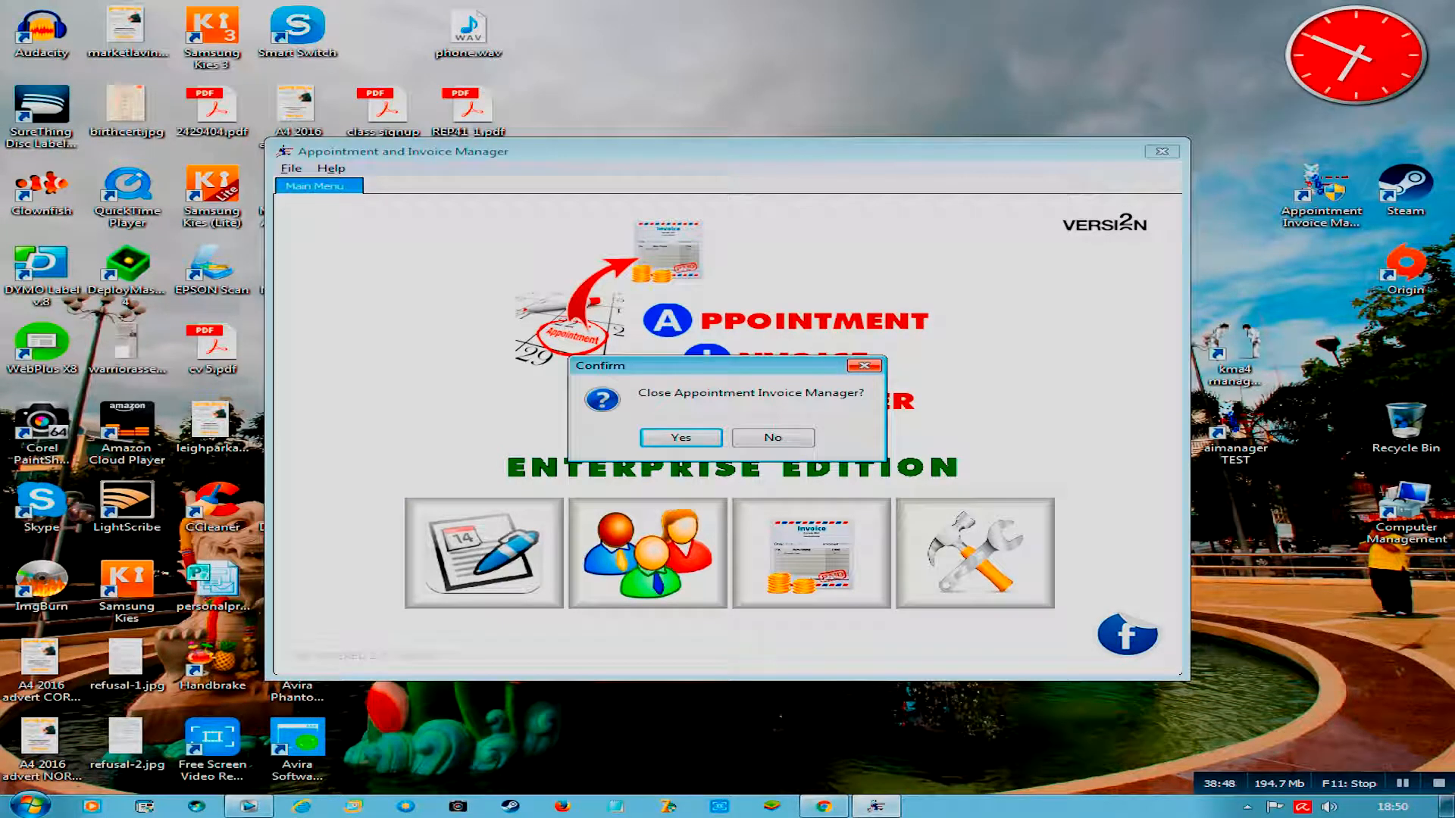
key(Return)
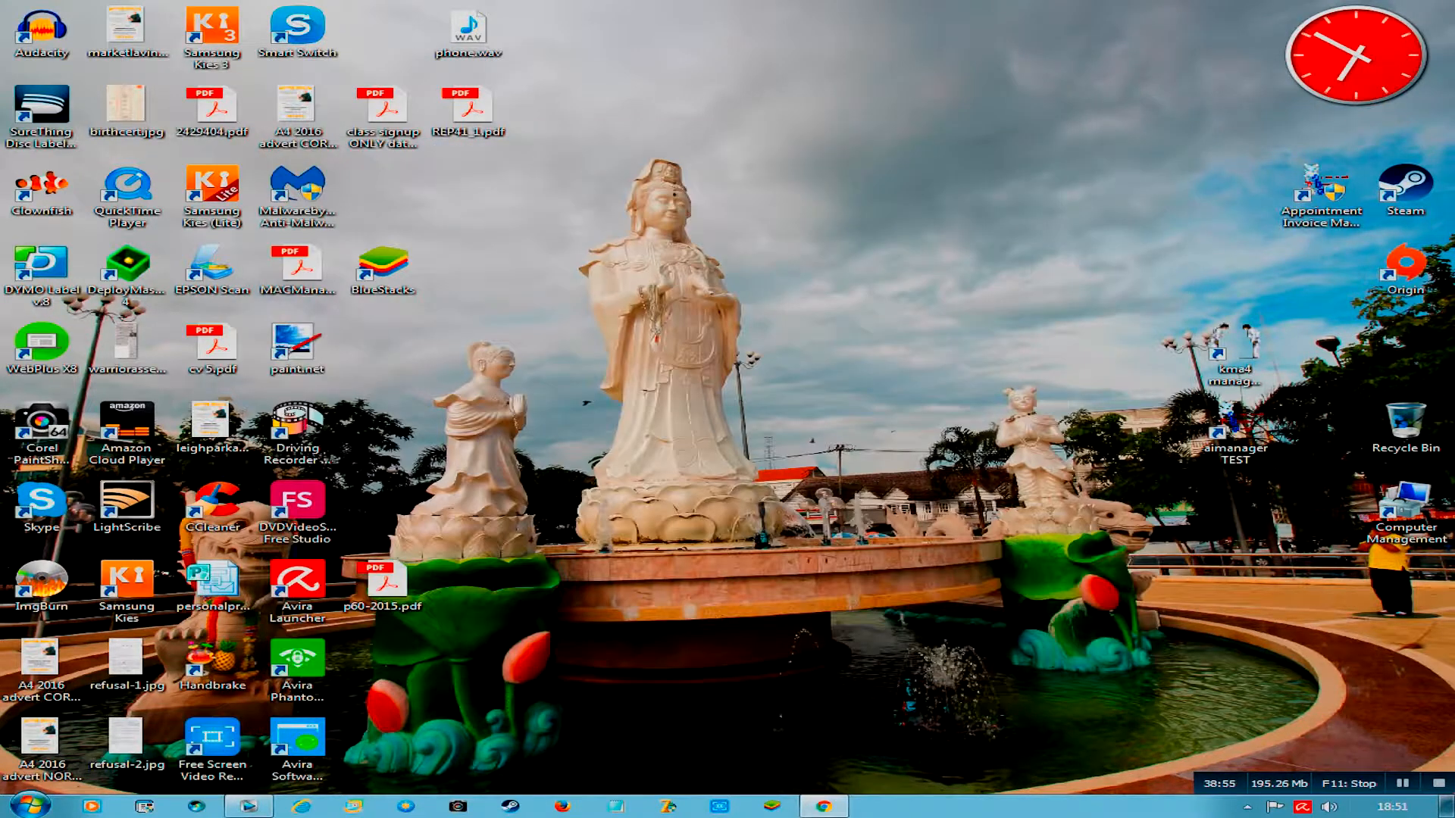